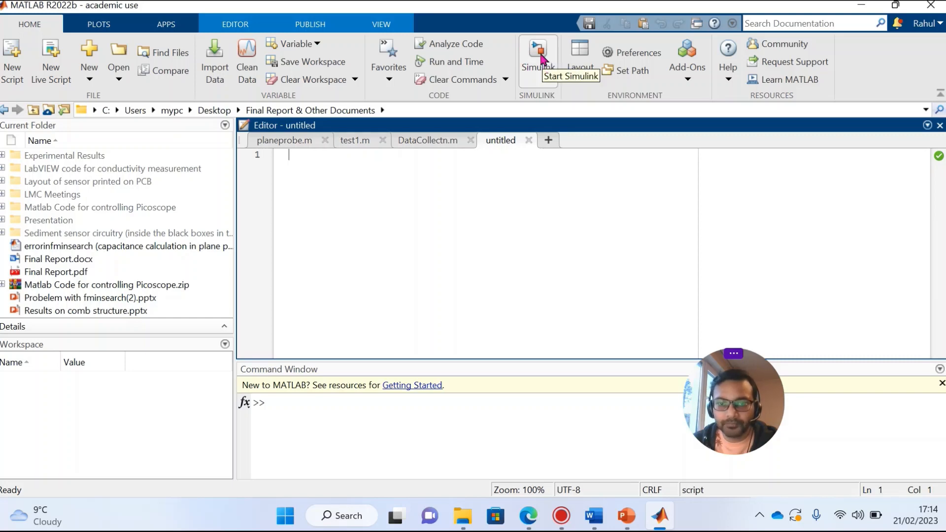
- Start Simulink, create a blank model and maximize its window
{"action": "left_click", "coordinate": [542, 59]}
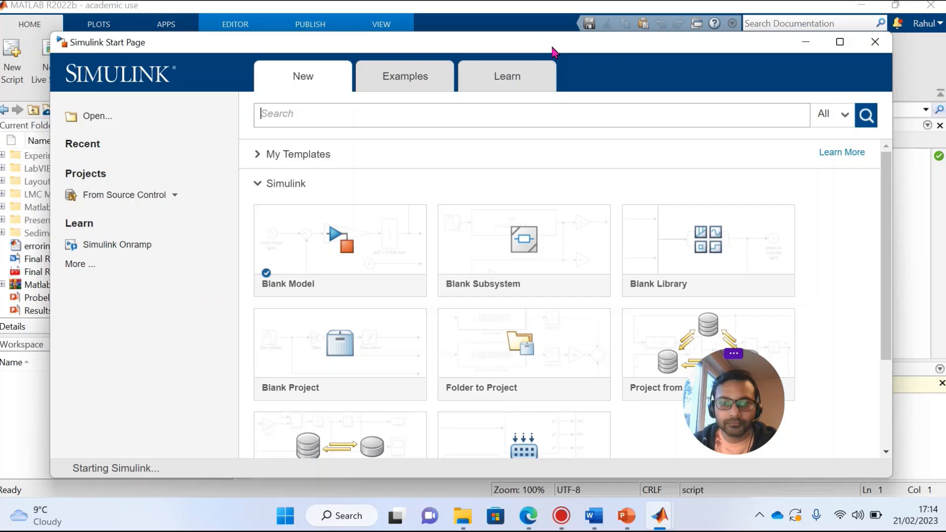
{"action": "mouse_move", "coordinate": [295, 292]}
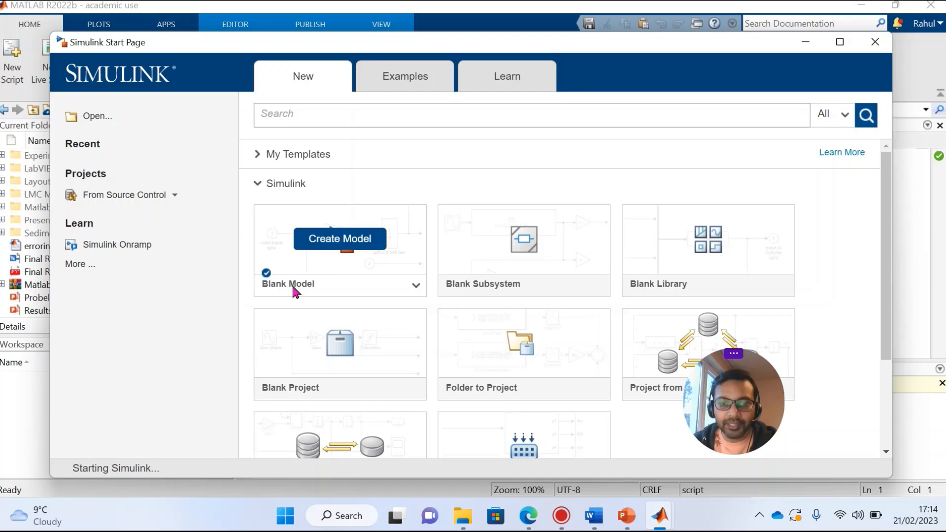
{"action": "left_click", "coordinate": [335, 245]}
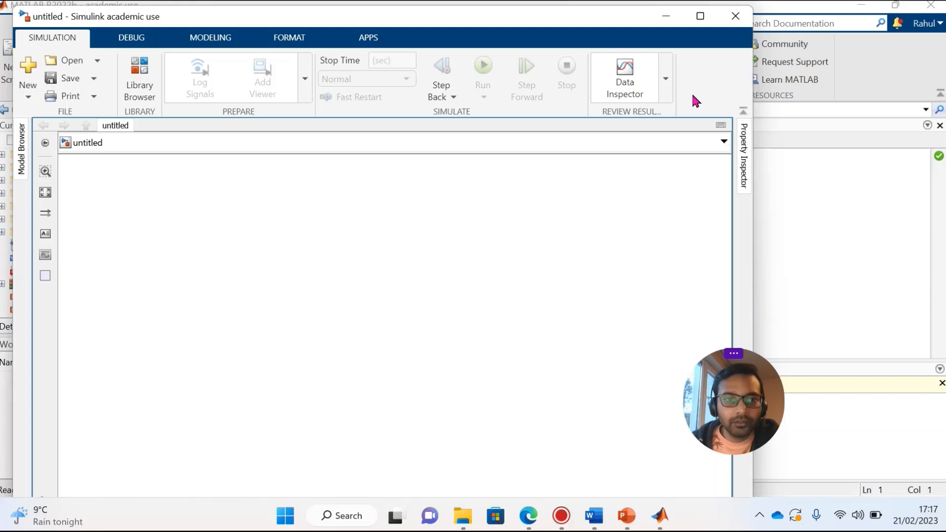
{"action": "mouse_move", "coordinate": [700, 18]}
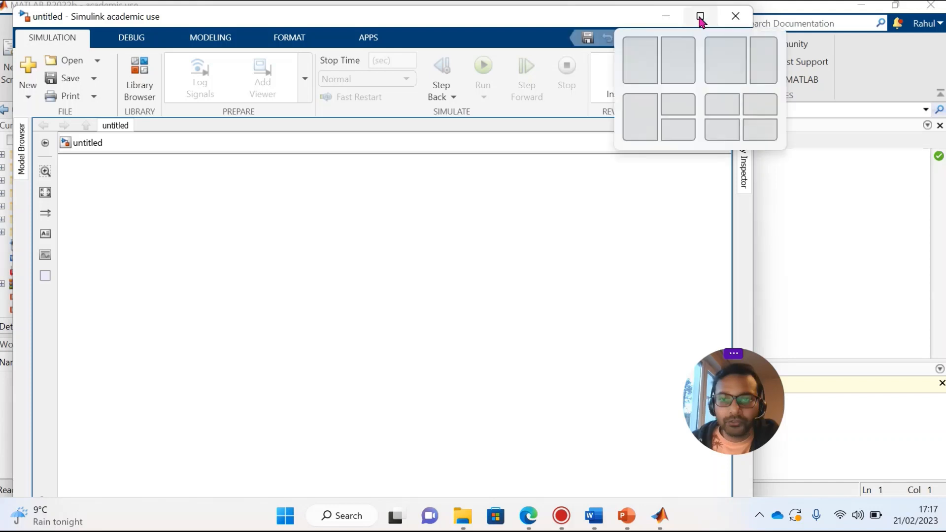
{"action": "left_click", "coordinate": [700, 19]}
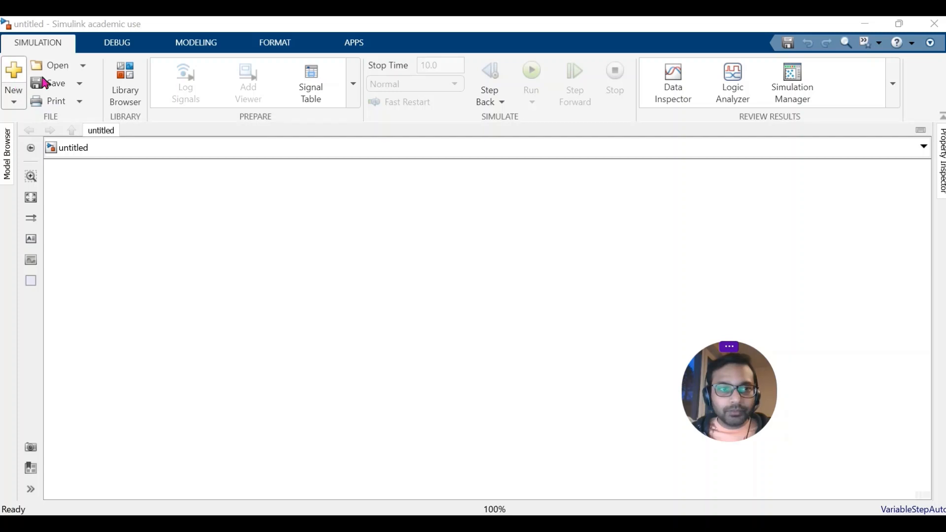
- Open the Library Browser's full library list and look through the Simulink and Simscape libraries, collapsing each again
{"action": "left_click", "coordinate": [130, 86]}
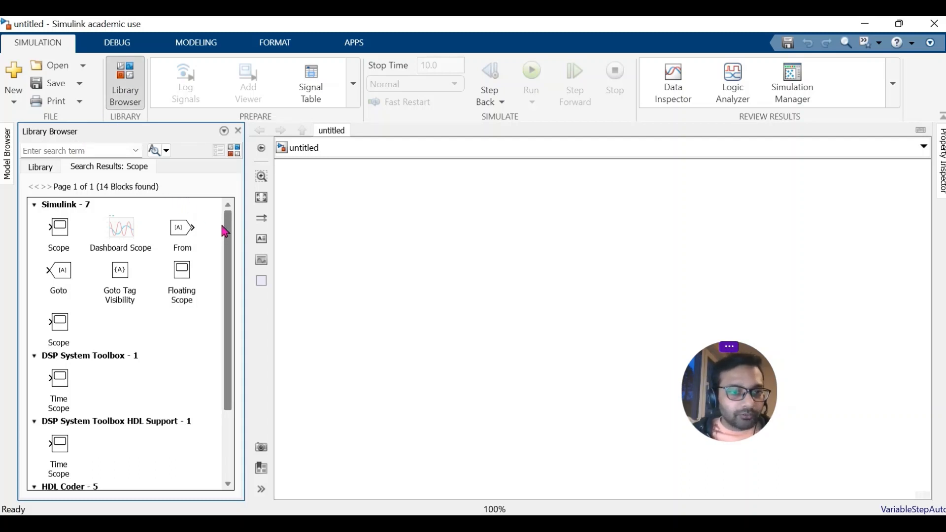
{"action": "left_click", "coordinate": [40, 172]}
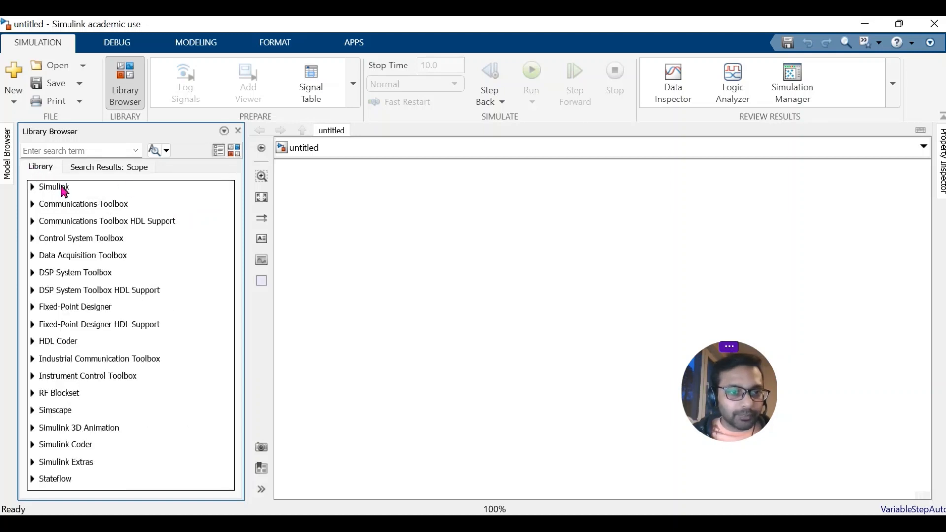
{"action": "left_click", "coordinate": [33, 188]}
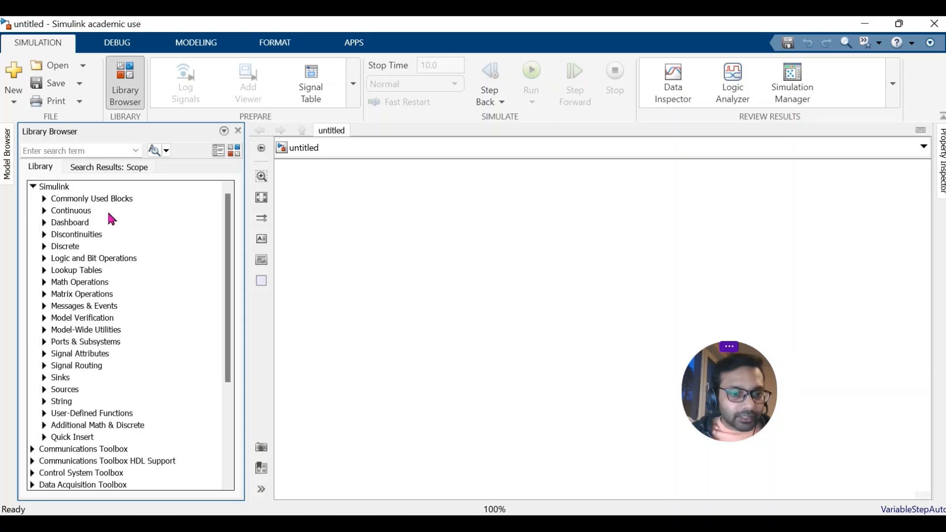
{"action": "left_click", "coordinate": [33, 186]}
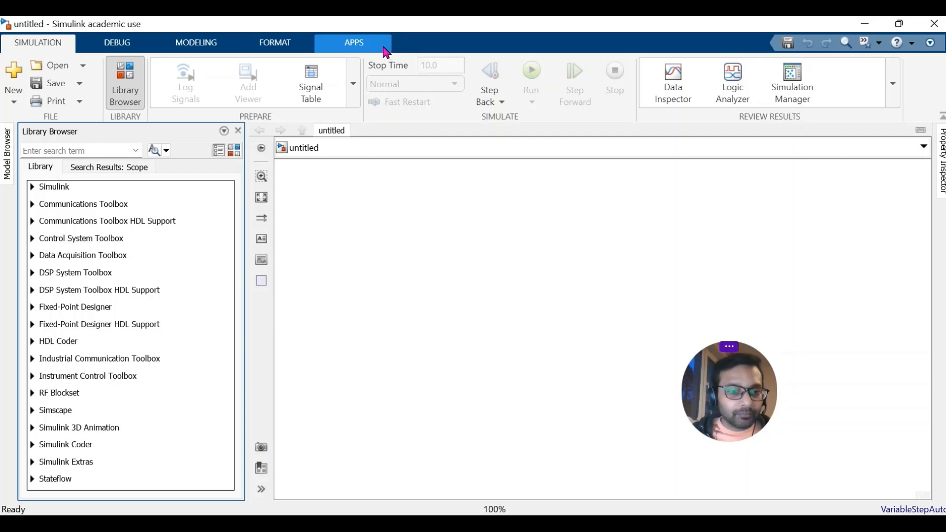
{"action": "left_click", "coordinate": [33, 413]}
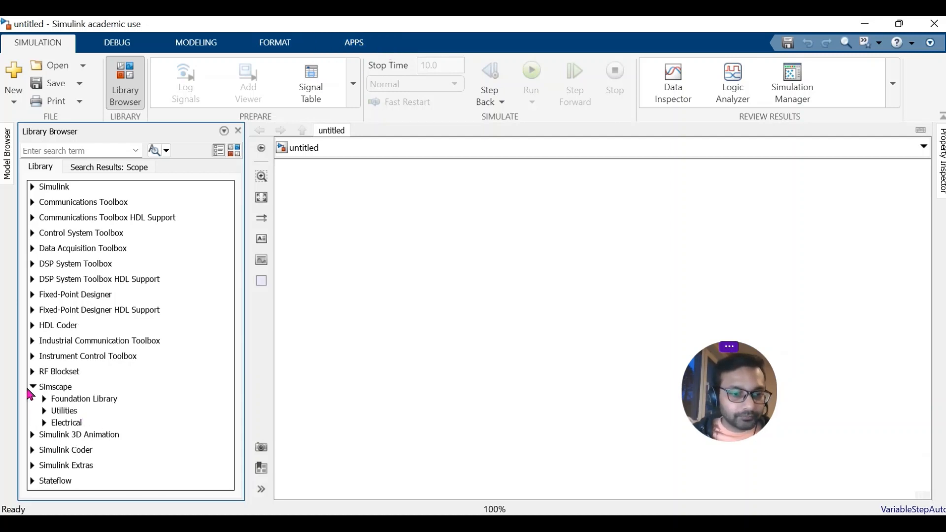
{"action": "left_click", "coordinate": [32, 388]}
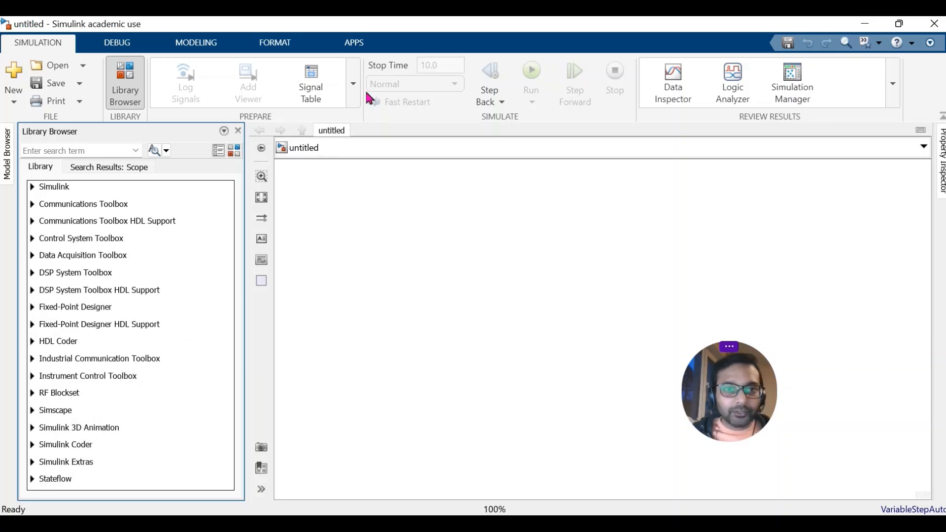
- Look up Simscape Electrical in the Add-On Explorer to check its installation status, and close the explorer
{"action": "left_click", "coordinate": [354, 43]}
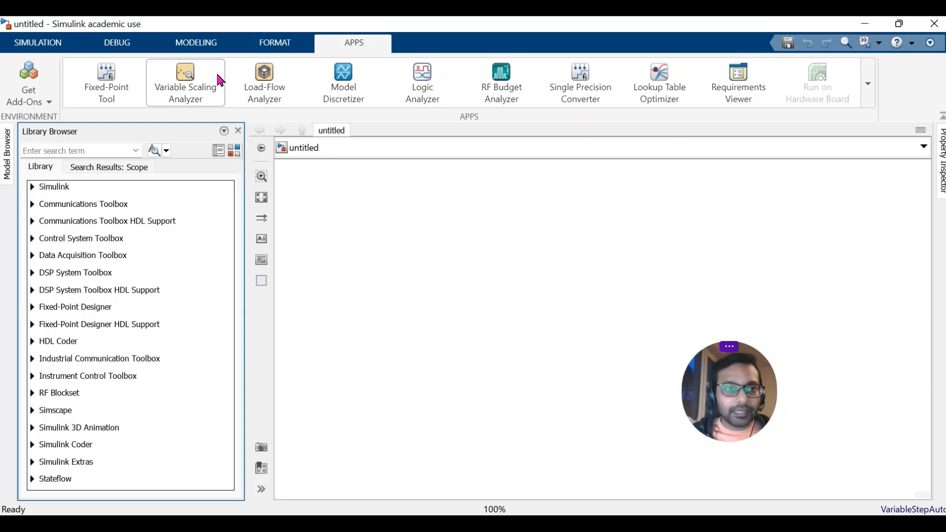
{"action": "left_click", "coordinate": [45, 85]}
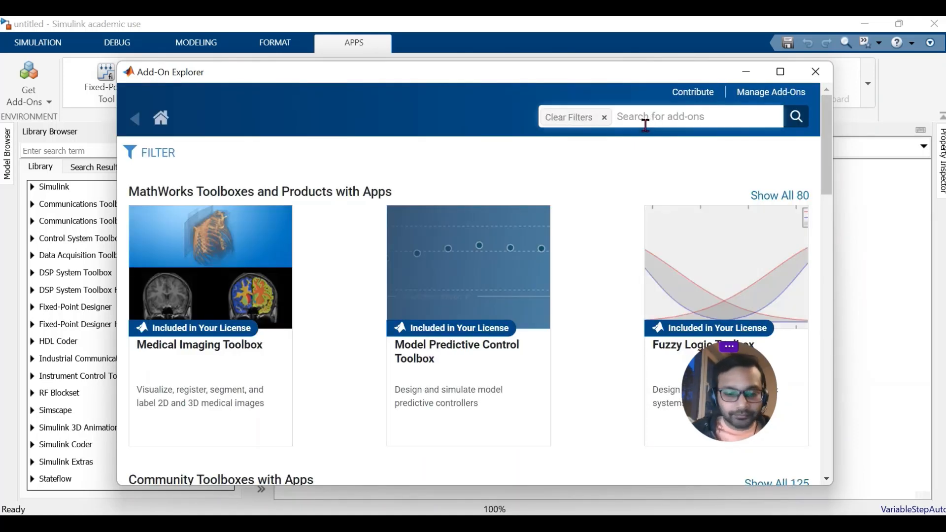
{"action": "type", "text": "simsc"}
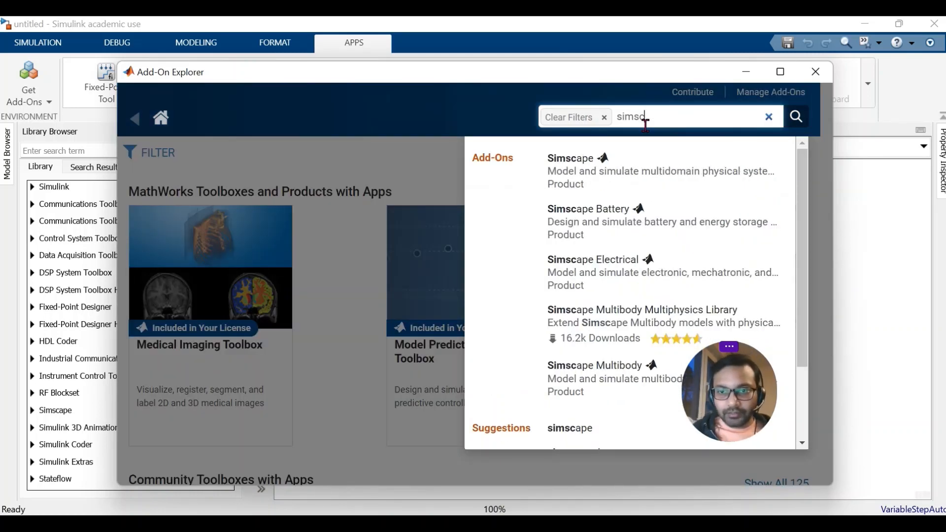
{"action": "type", "text": "ap"}
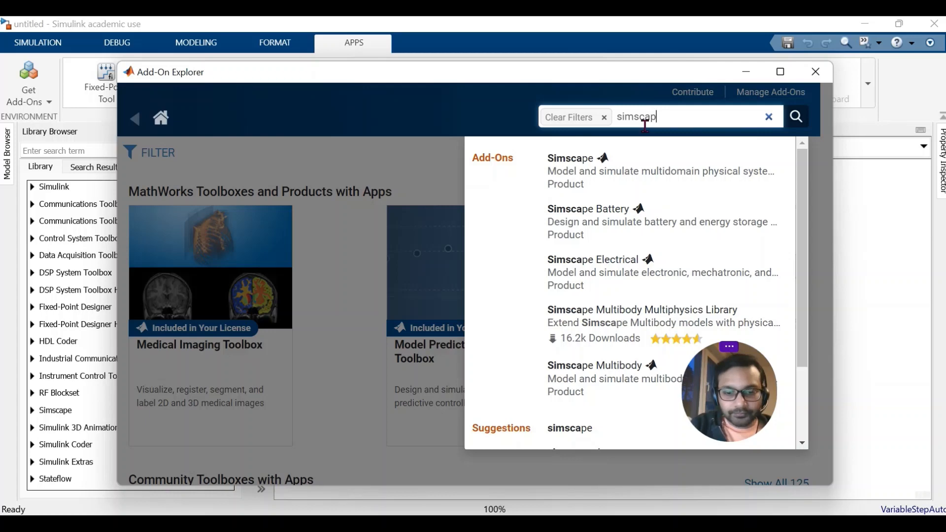
{"action": "type", "text": "e e"}
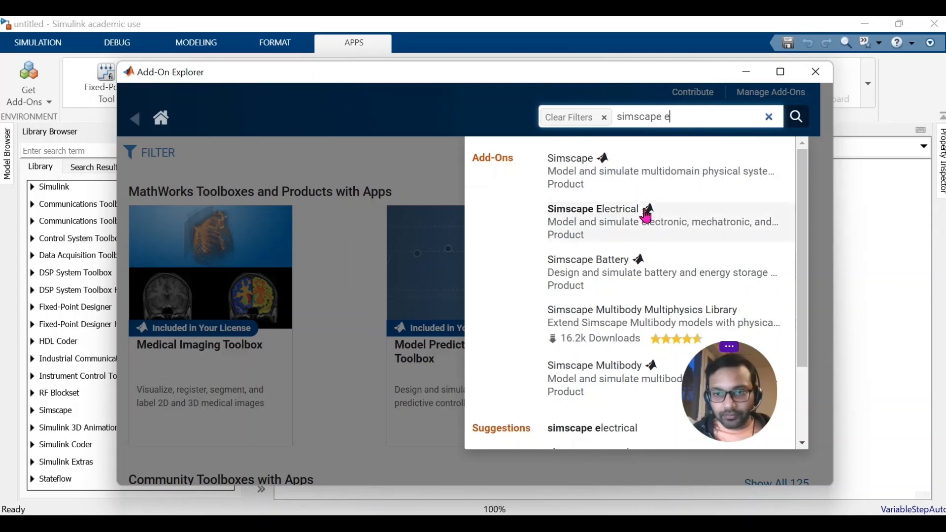
{"action": "left_click", "coordinate": [640, 217]}
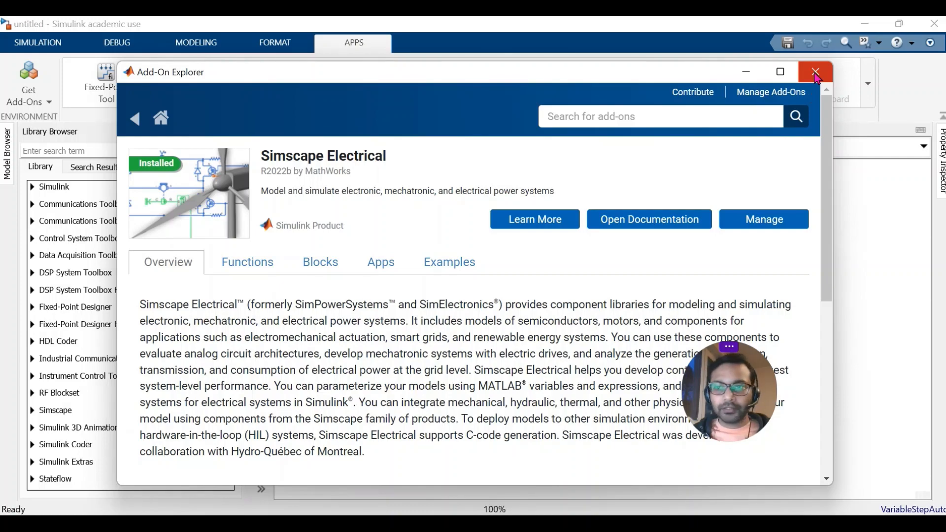
{"action": "left_click", "coordinate": [816, 78]}
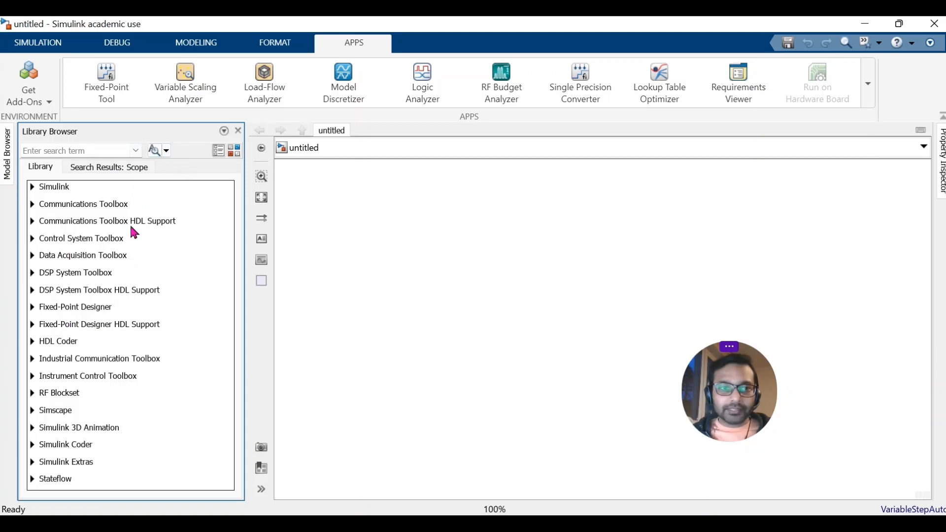
- Search the block library for AC Voltage Source and place the black-symbol Simscape version in the left half of the model canvas
{"action": "left_click", "coordinate": [59, 49]}
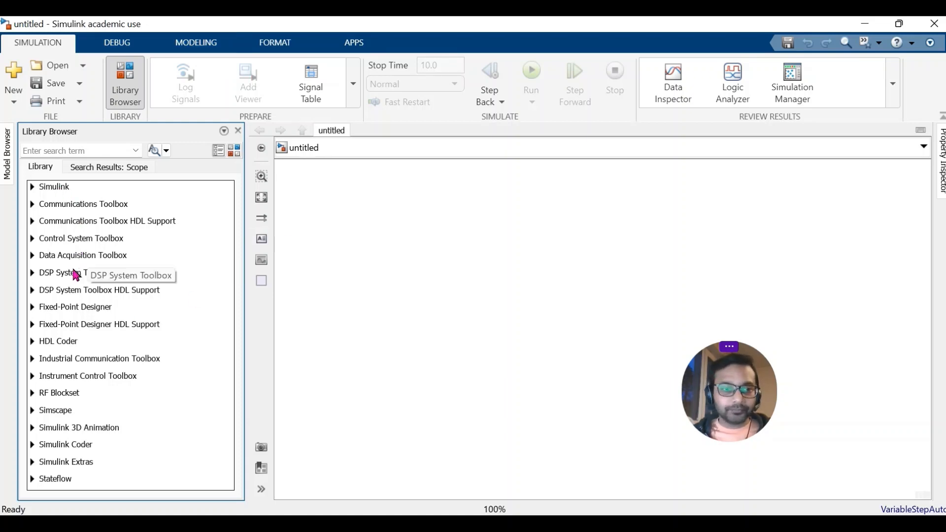
{"action": "left_click", "coordinate": [86, 149]}
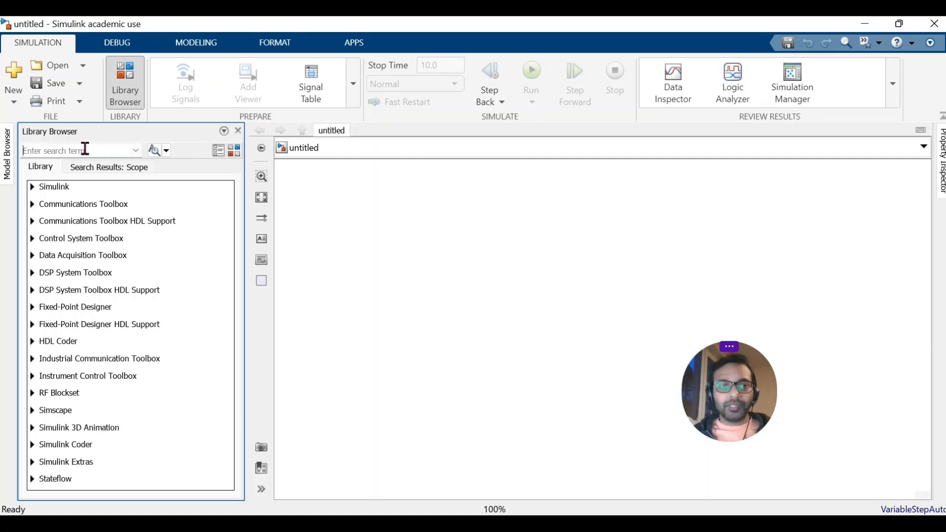
{"action": "type", "text": "AC"}
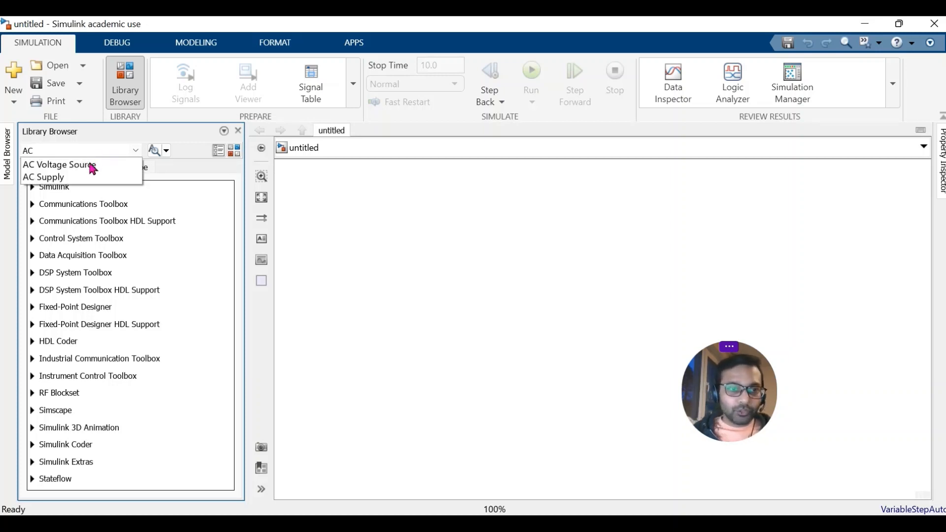
{"action": "left_click", "coordinate": [88, 166]}
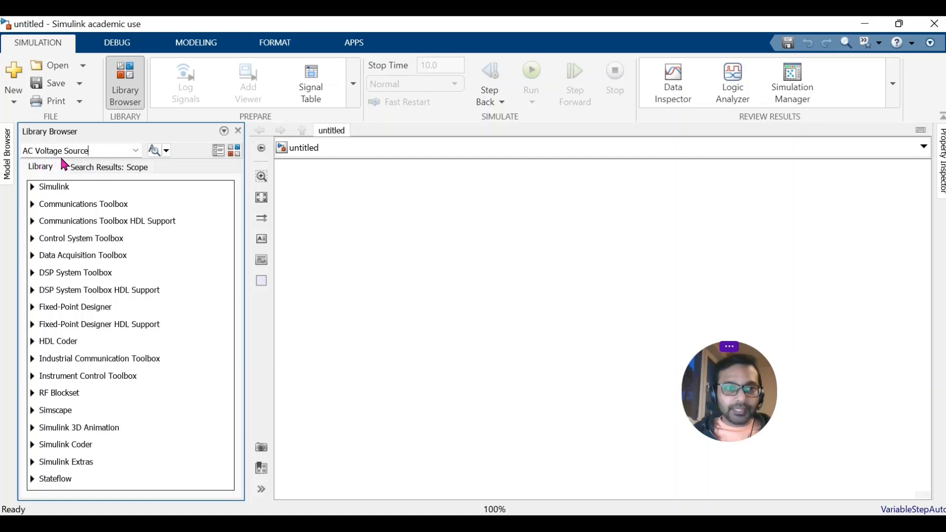
{"action": "key", "text": "Return"}
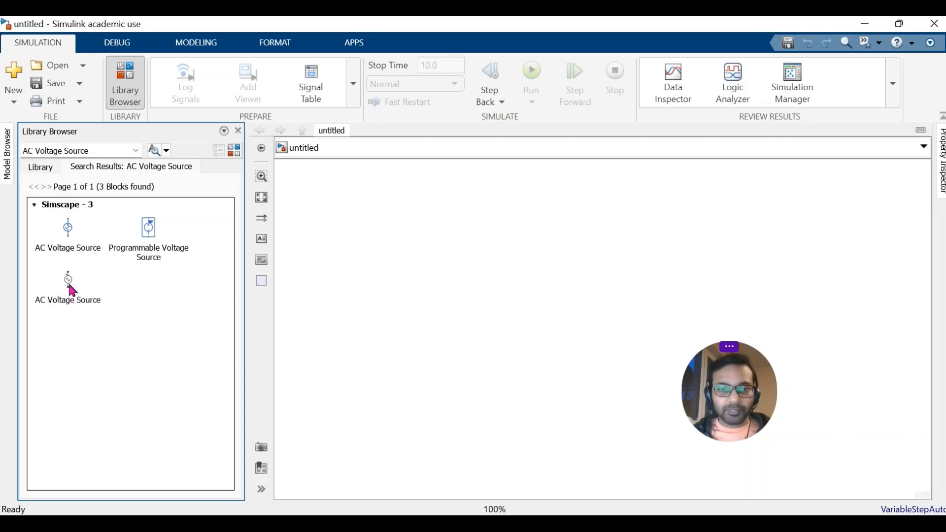
{"action": "left_click", "coordinate": [68, 284]}
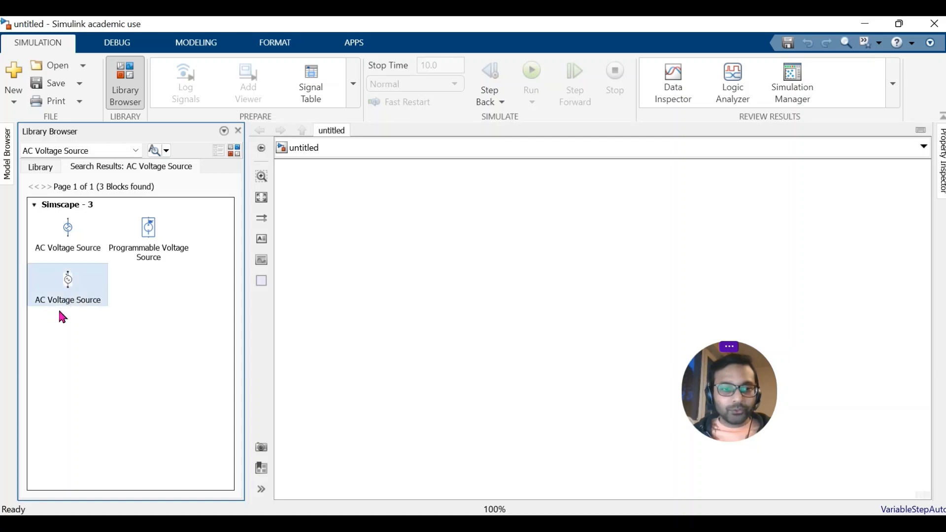
{"action": "left_click_drag", "start_coordinate": [67, 281], "coordinate": [448, 304]}
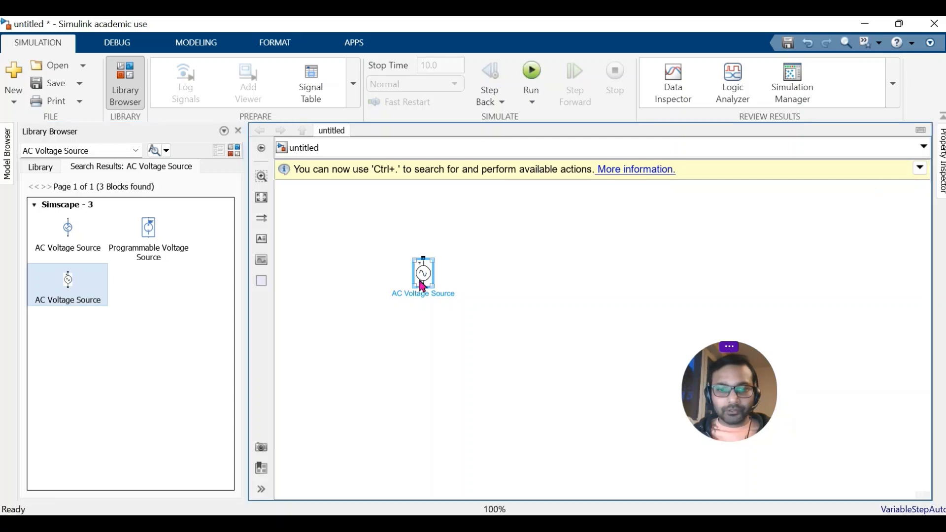
{"action": "left_click_drag", "start_coordinate": [418, 280], "coordinate": [392, 331]}
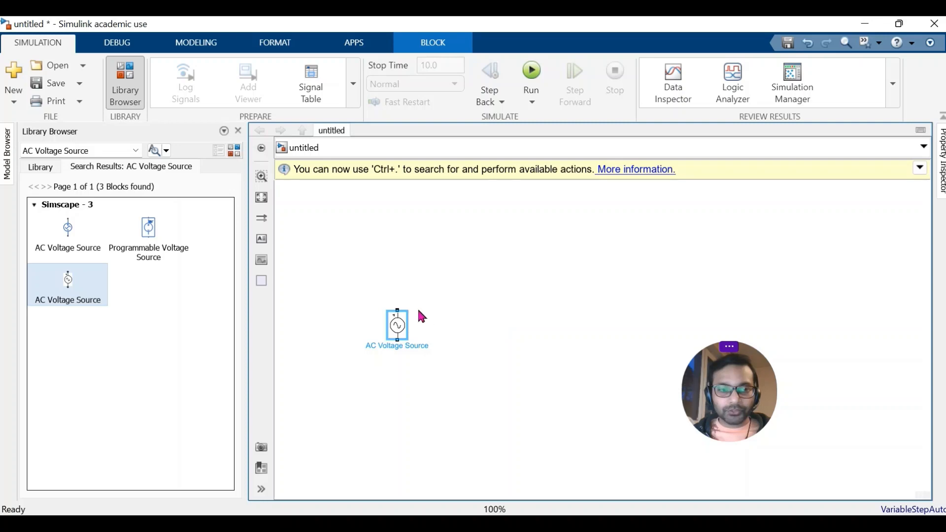
- Set Show Block Name to On for the AC Voltage Source block
{"action": "right_click", "coordinate": [400, 328]}
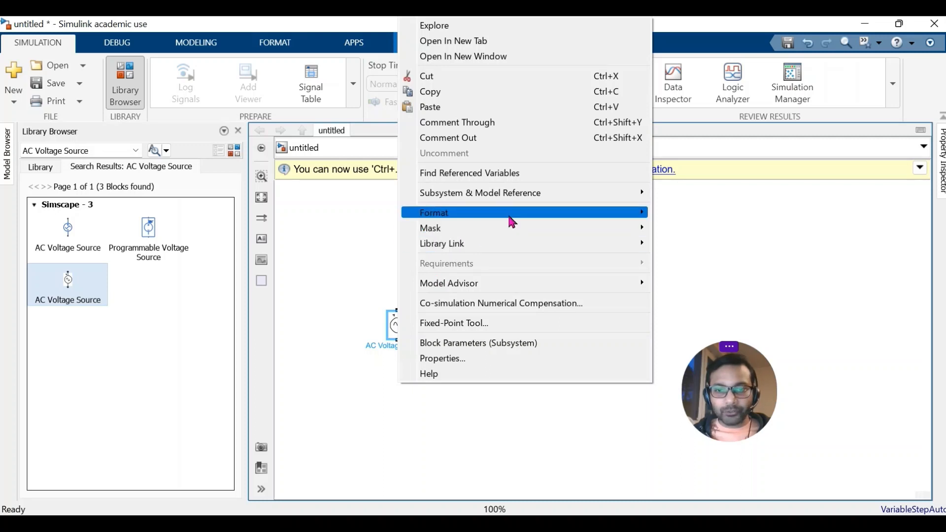
{"action": "mouse_move", "coordinate": [510, 219]}
{"action": "mouse_move", "coordinate": [703, 238]}
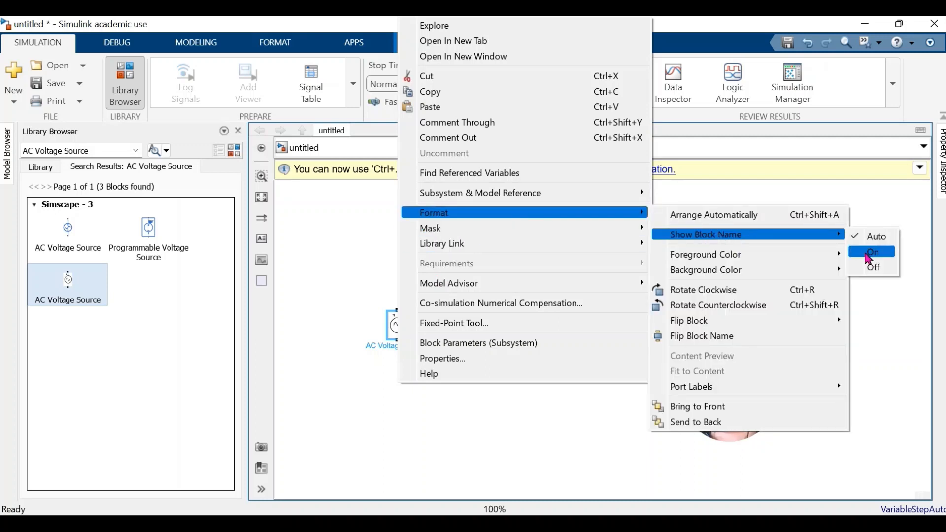
{"action": "left_click", "coordinate": [870, 258]}
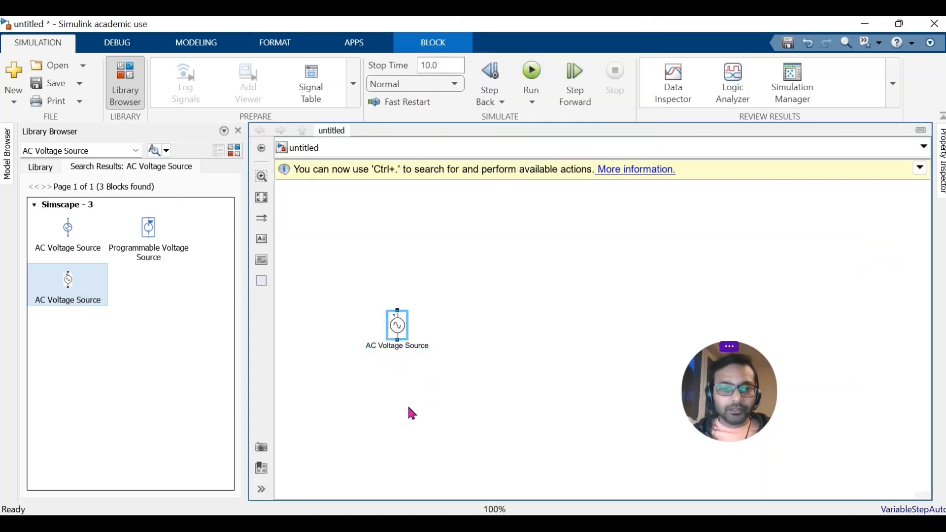
- Search the block library for Series RLC and place the Simscape Series RLC Branch block on the canvas, to the right of the AC Voltage Source
{"action": "left_click", "coordinate": [97, 150]}
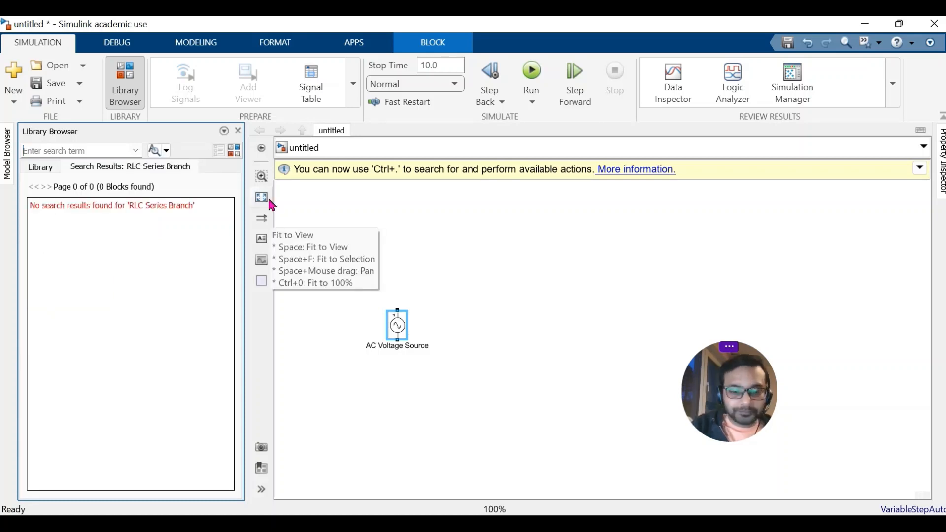
{"action": "type", "text": "Ser"}
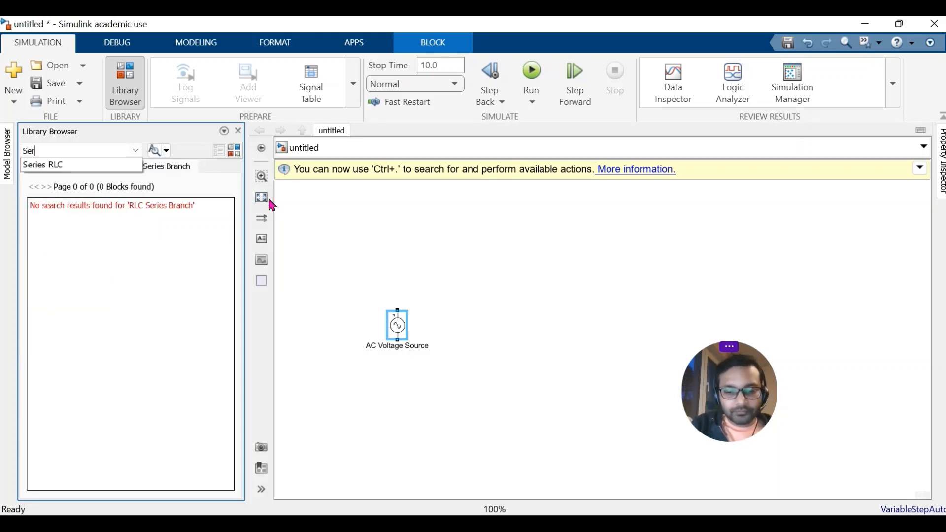
{"action": "type", "text": "ies"}
{"action": "key", "text": "Down"}
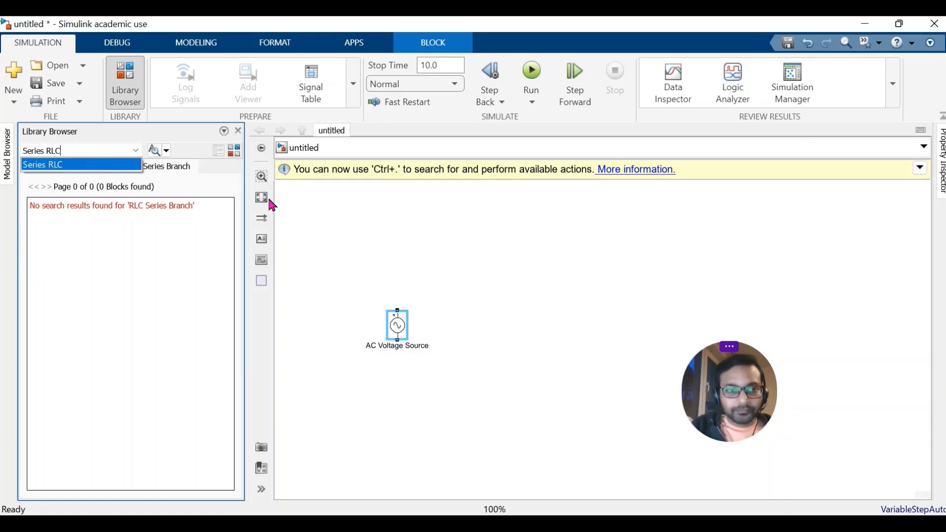
{"action": "key", "text": "Return"}
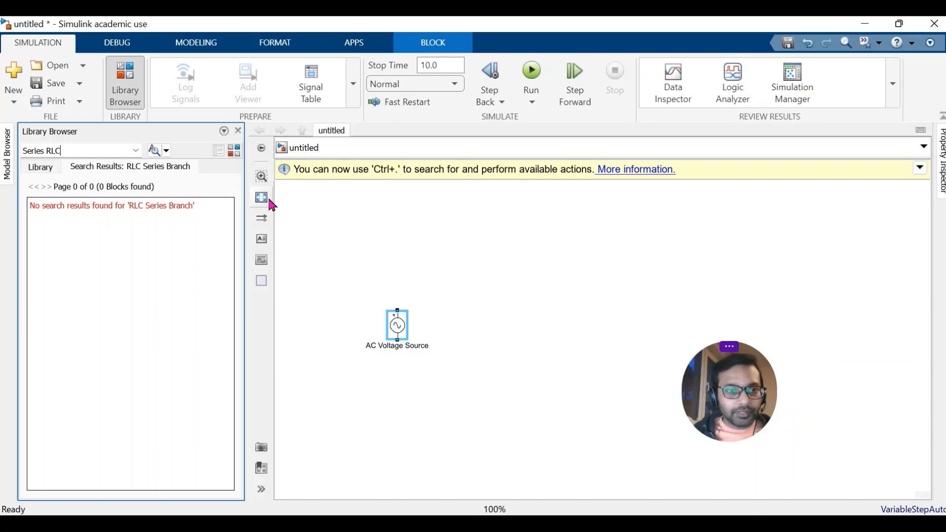
{"action": "key", "text": "Return"}
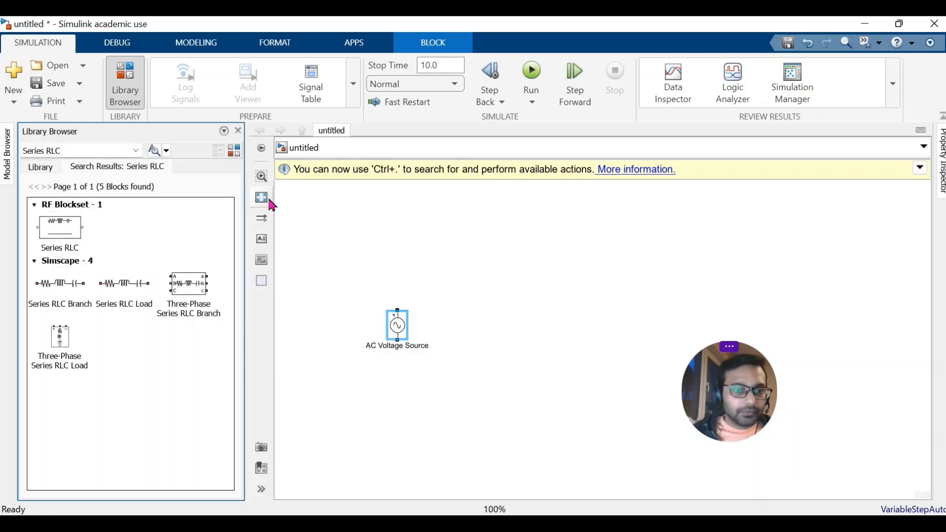
{"action": "left_click", "coordinate": [57, 296]}
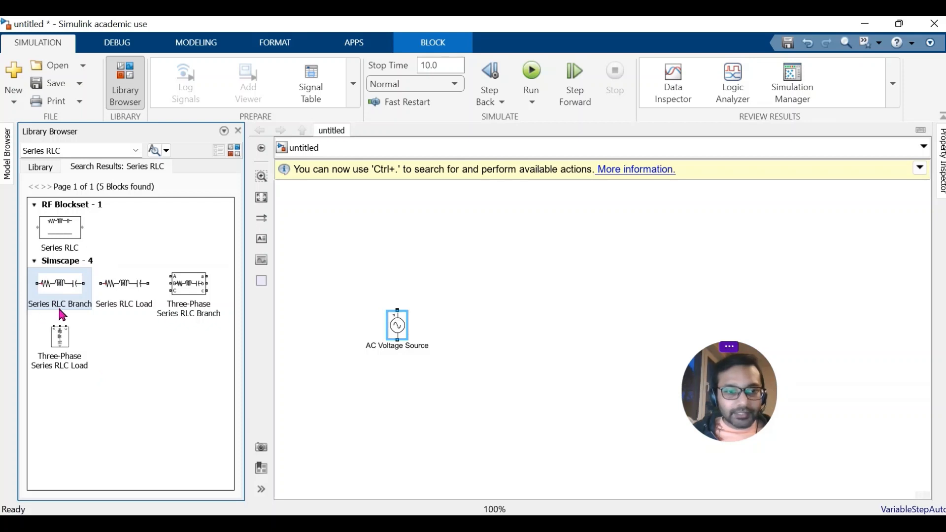
{"action": "left_click_drag", "start_coordinate": [60, 286], "coordinate": [238, 336]}
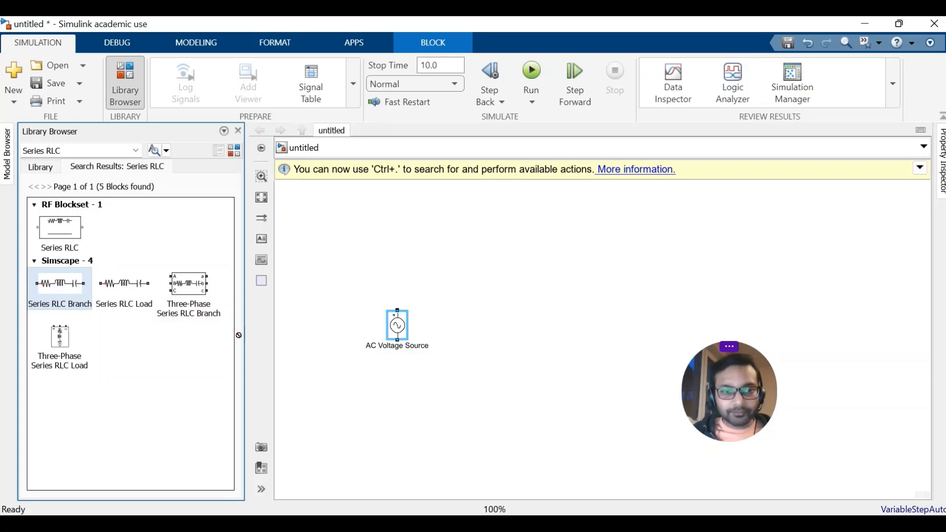
{"action": "left_click_drag", "start_coordinate": [562, 336], "coordinate": [593, 323]}
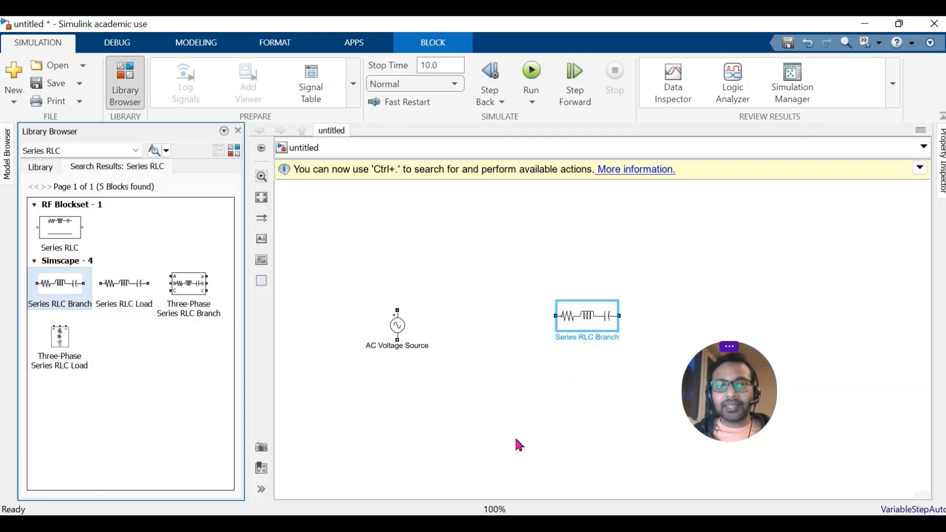
- Set Show Block Name to On for the Series RLC Branch block
{"action": "right_click", "coordinate": [580, 321]}
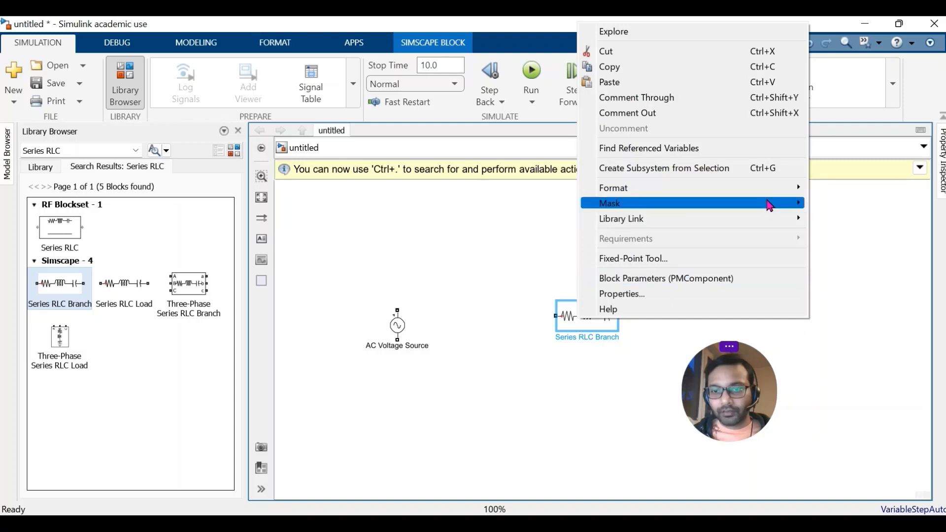
{"action": "mouse_move", "coordinate": [803, 191]}
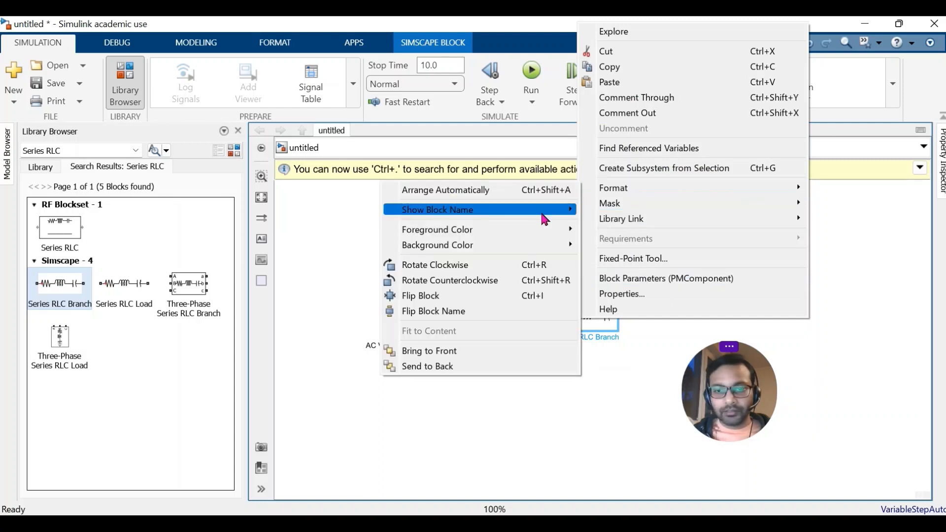
{"action": "left_click", "coordinate": [598, 229]}
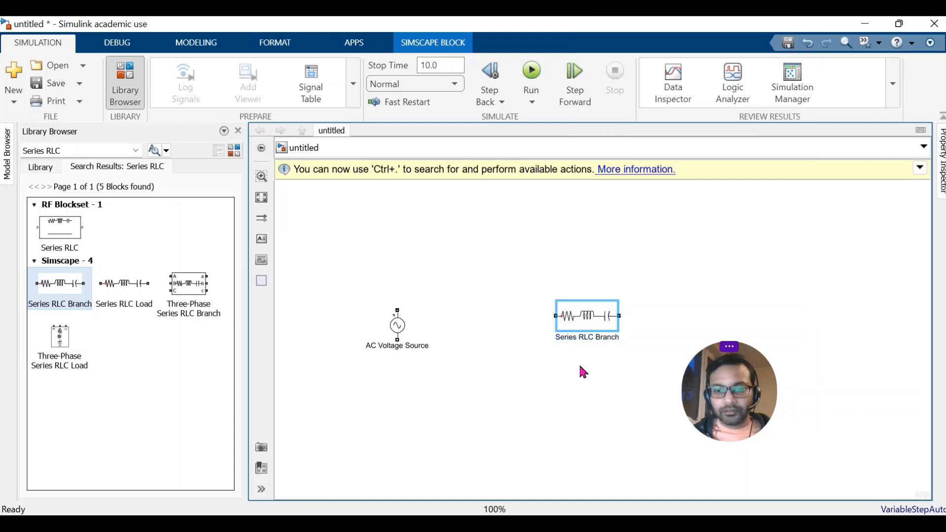
{"action": "left_click", "coordinate": [575, 328]}
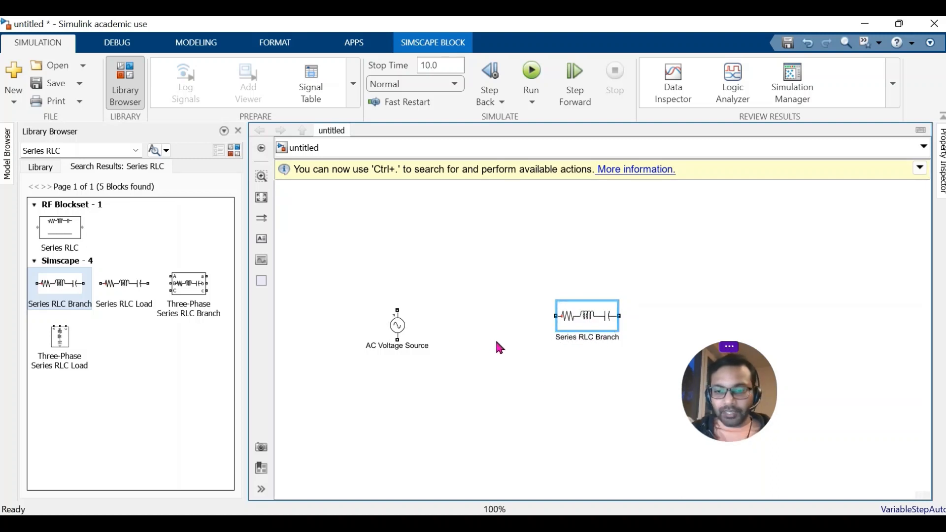
- Rotate the Series RLC Branch clockwise to stand vertically and move it level with the AC Voltage Source
{"action": "right_click", "coordinate": [588, 323]}
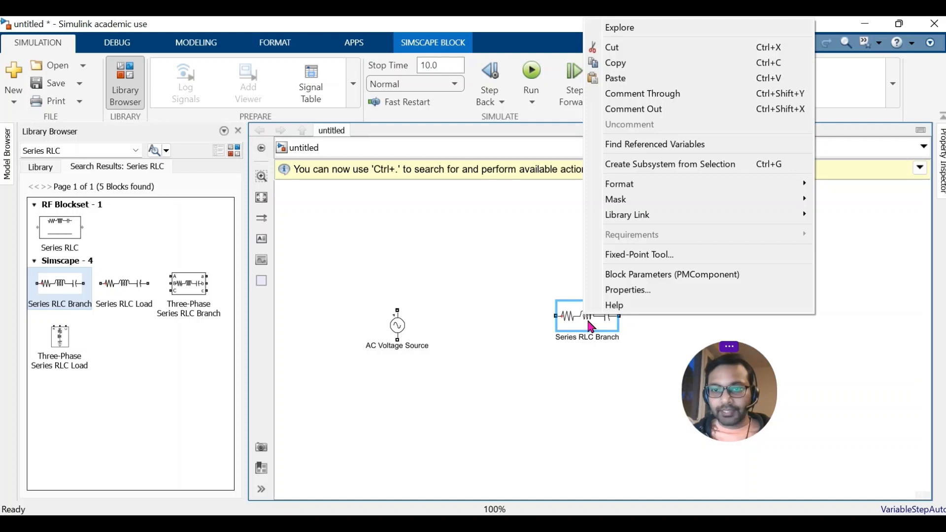
{"action": "left_click", "coordinate": [571, 375]}
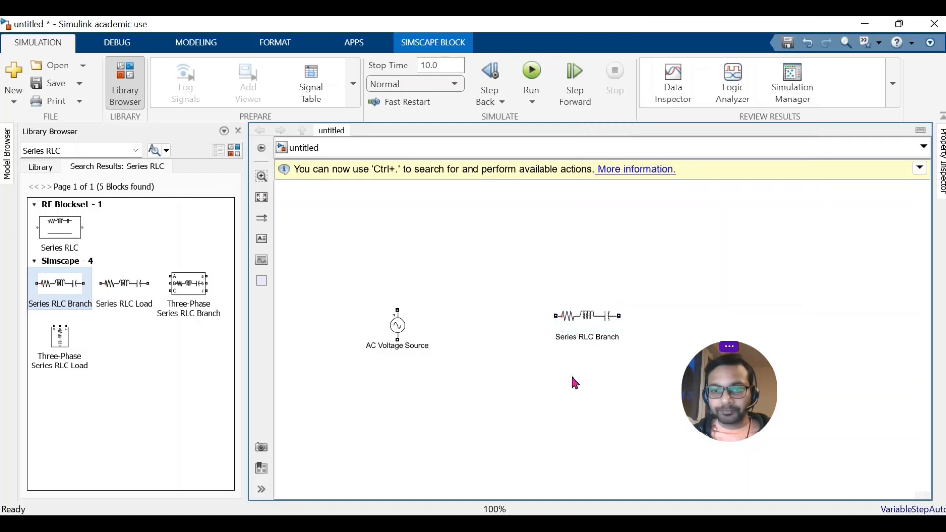
{"action": "right_click", "coordinate": [583, 326]}
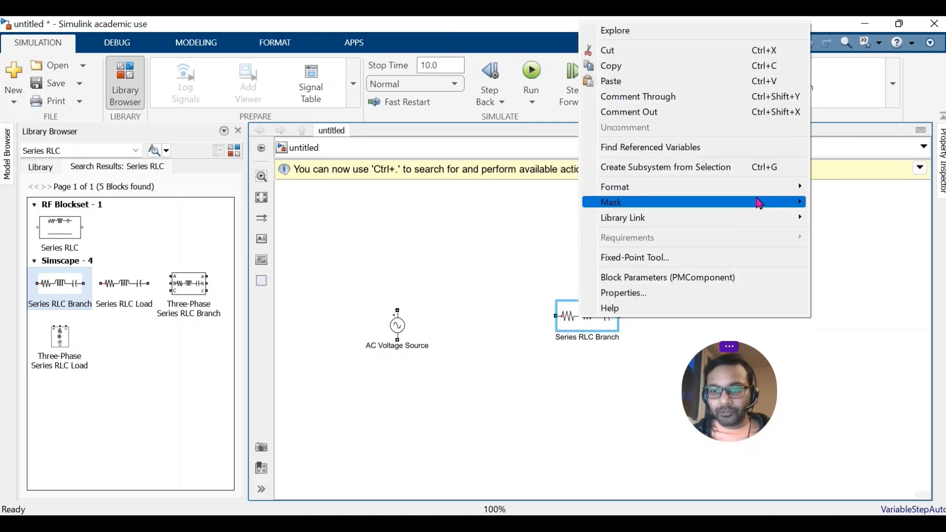
{"action": "mouse_move", "coordinate": [772, 190]}
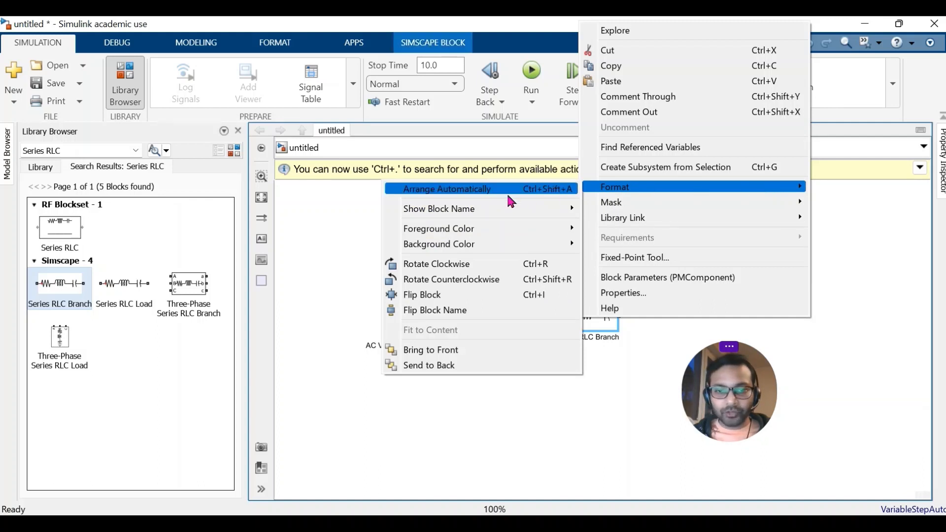
{"action": "left_click", "coordinate": [452, 269]}
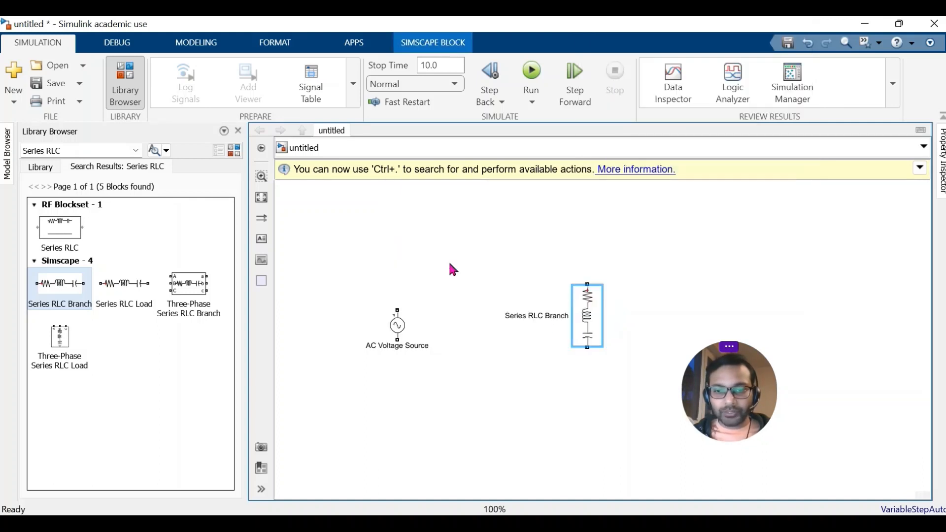
{"action": "left_click_drag", "start_coordinate": [592, 312], "coordinate": [593, 334]}
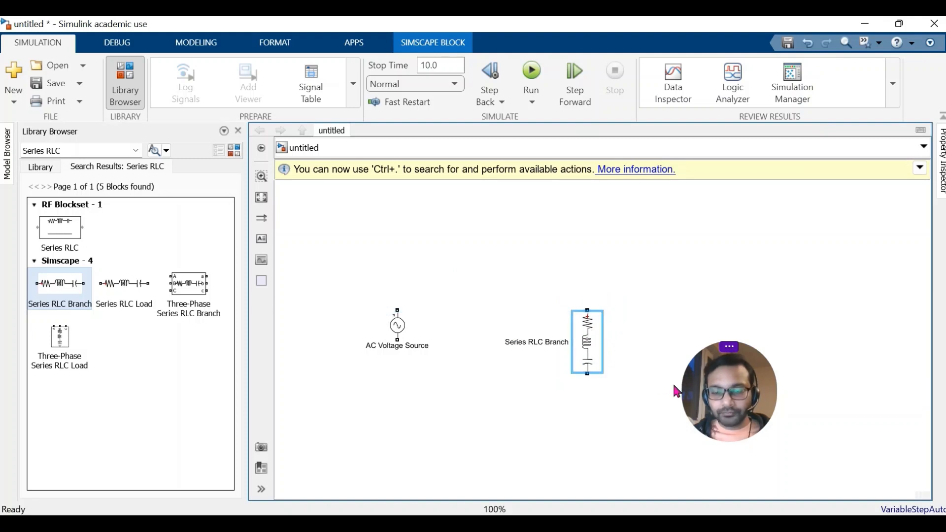
{"action": "left_click", "coordinate": [591, 342]}
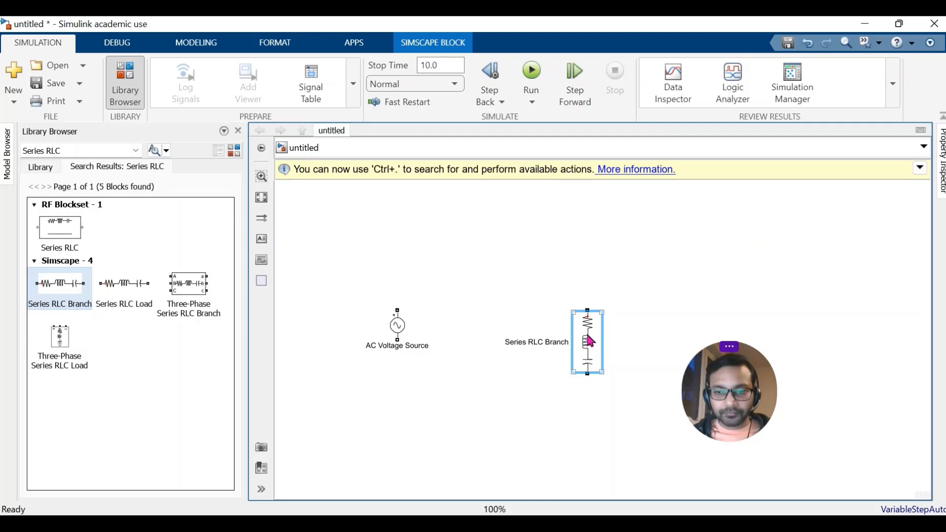
{"action": "left_click_drag", "start_coordinate": [591, 342], "coordinate": [593, 327]}
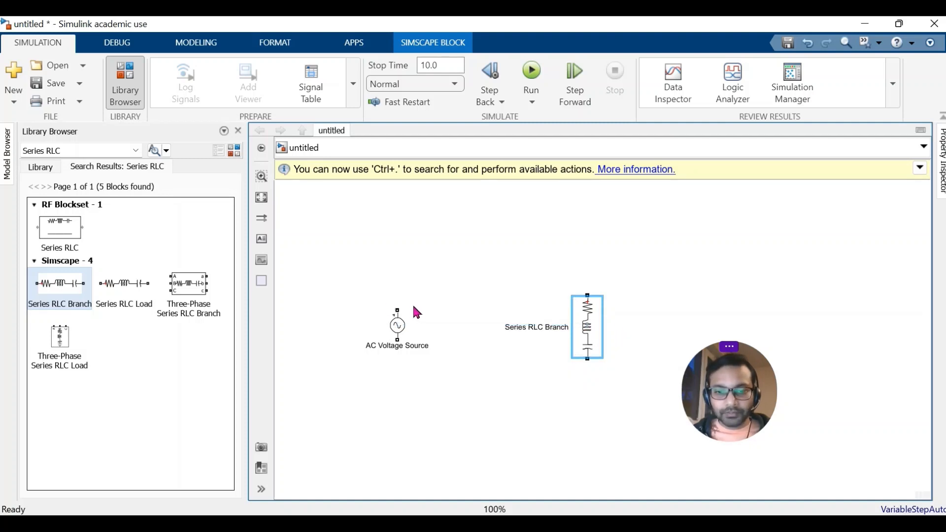
- Wire the upper and lower terminals of the AC Voltage Source to the matching terminals of the Series RLC Branch, closing the loop
{"action": "left_click_drag", "start_coordinate": [397, 312], "coordinate": [588, 294]}
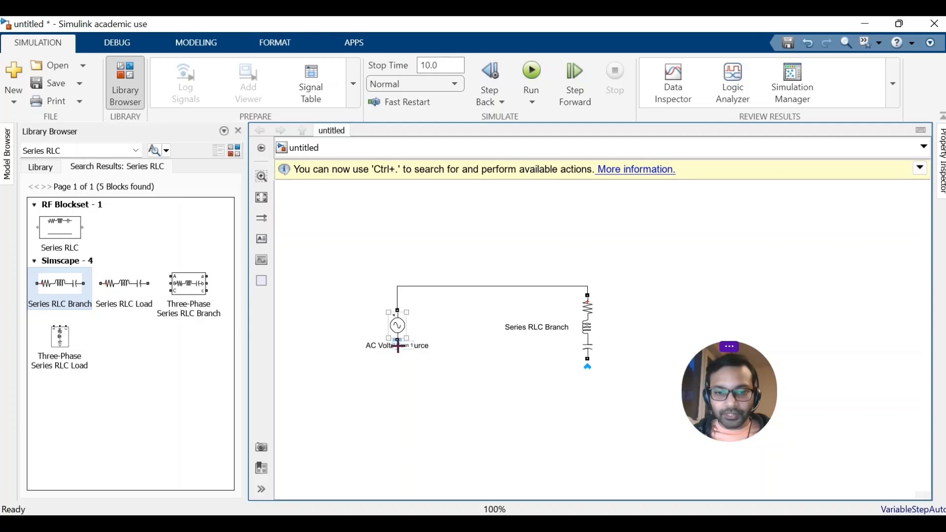
{"action": "left_click_drag", "start_coordinate": [398, 343], "coordinate": [588, 368]}
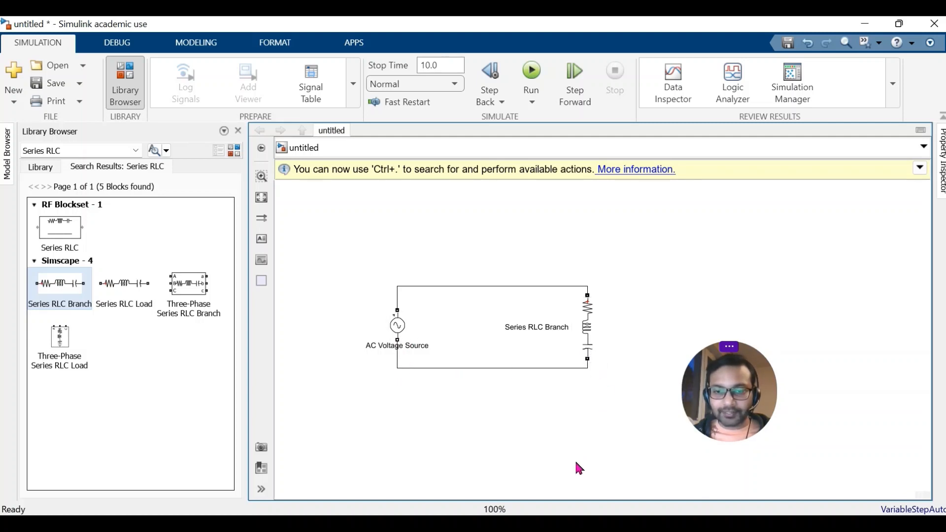
{"action": "left_click", "coordinate": [588, 327]}
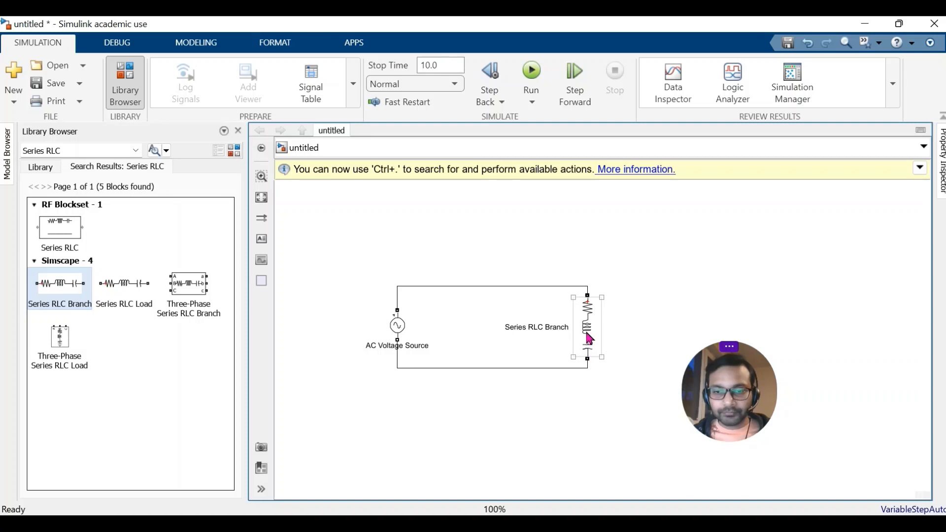
{"action": "left_click", "coordinate": [590, 339]}
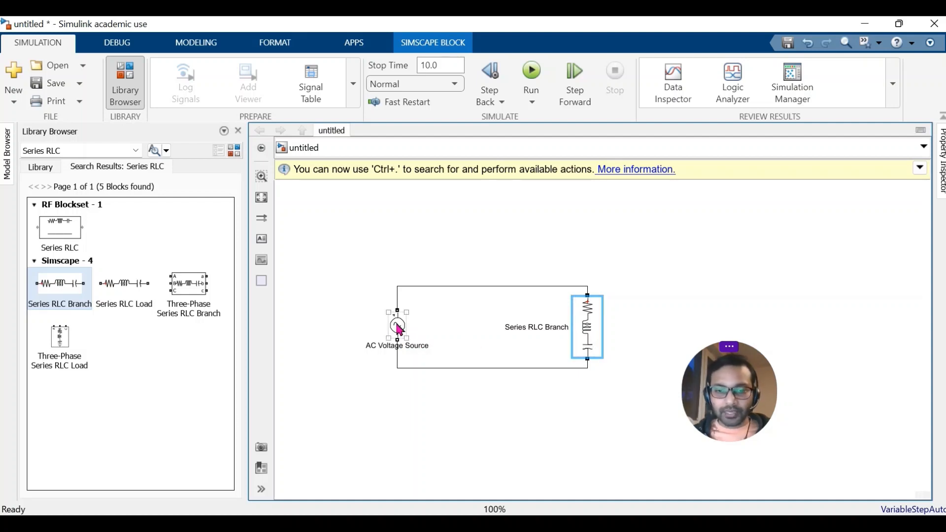
{"action": "left_click", "coordinate": [400, 330]}
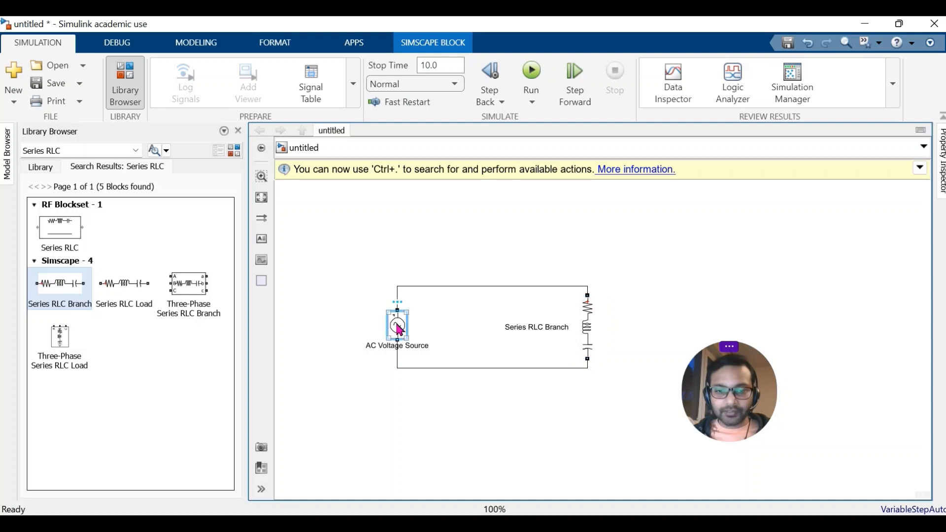
{"action": "double_click", "coordinate": [400, 330]}
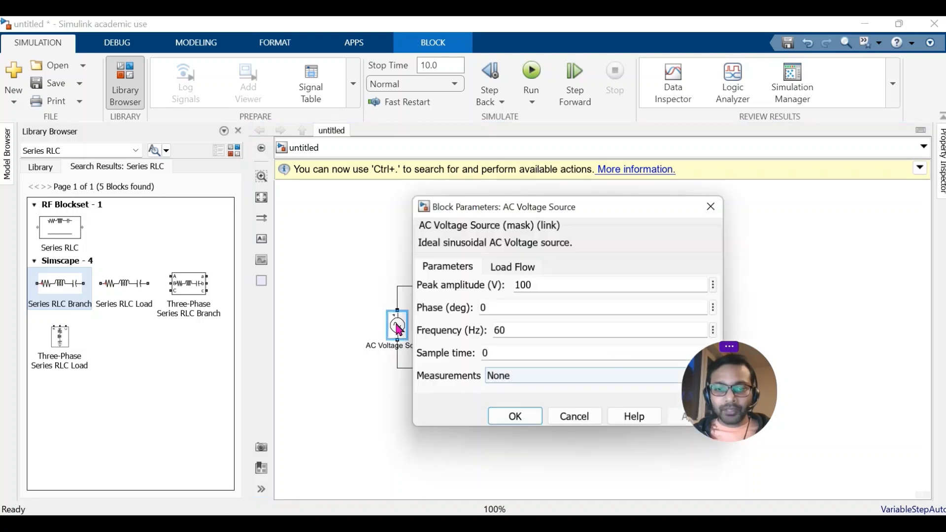
{"action": "mouse_move", "coordinate": [730, 350]}
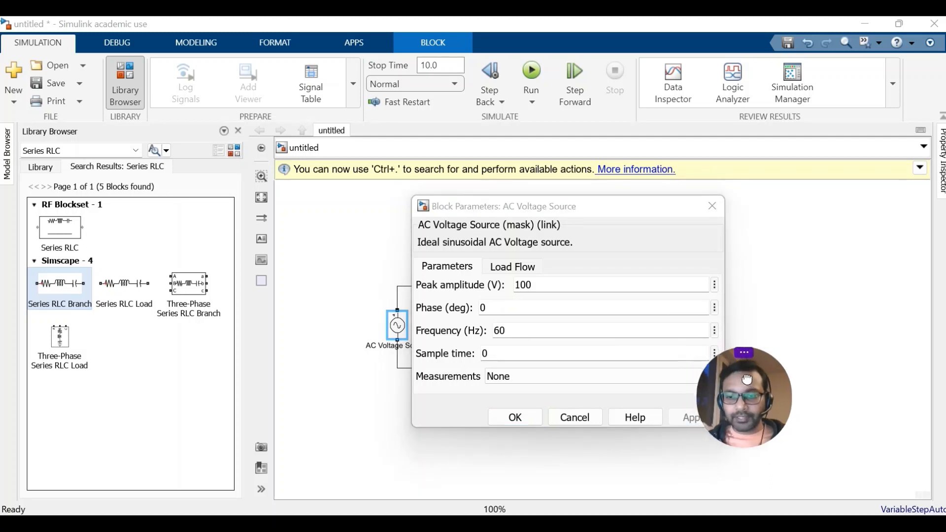
{"action": "left_click_drag", "start_coordinate": [731, 371], "coordinate": [847, 388]}
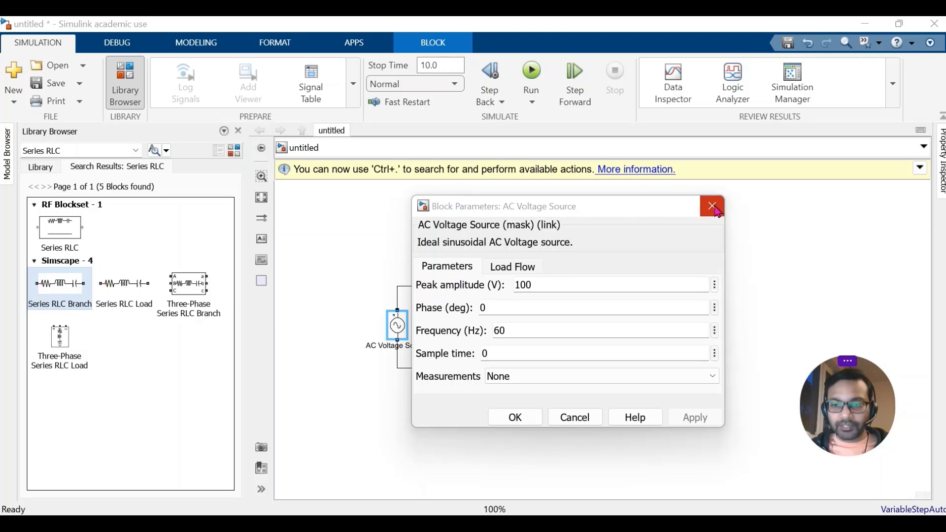
{"action": "left_click", "coordinate": [712, 206]}
- Set the AC Voltage Source's frequency to 50 Hz in its block parameters, and apply the change
{"action": "double_click", "coordinate": [394, 332]}
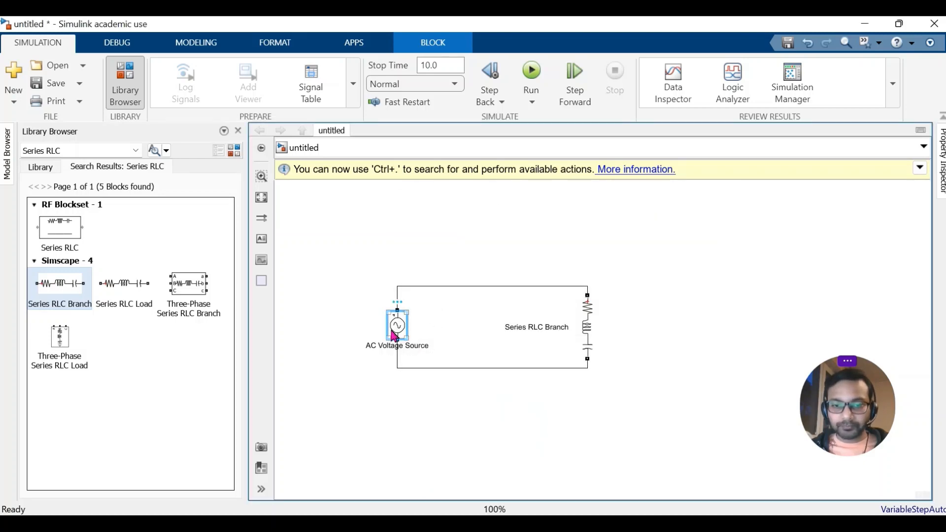
{"action": "left_click_drag", "start_coordinate": [513, 207], "coordinate": [632, 204]}
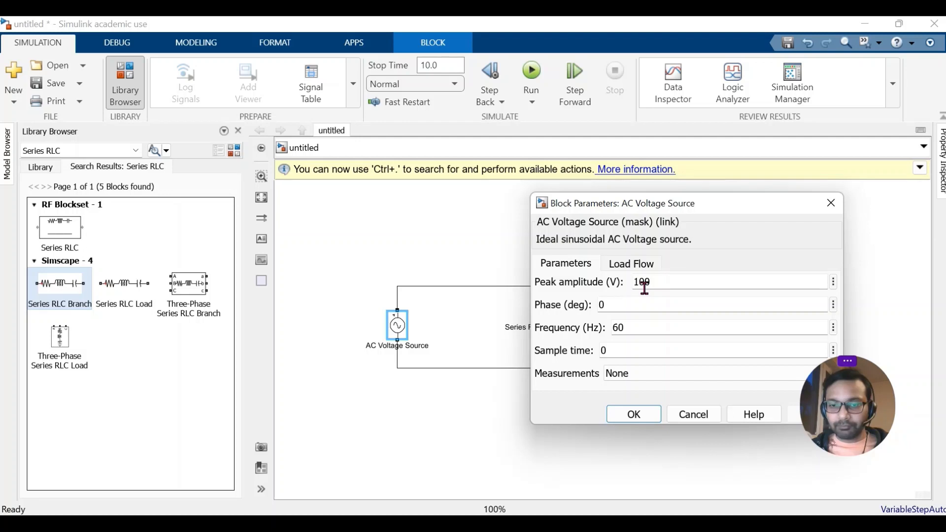
{"action": "double_click", "coordinate": [620, 329]}
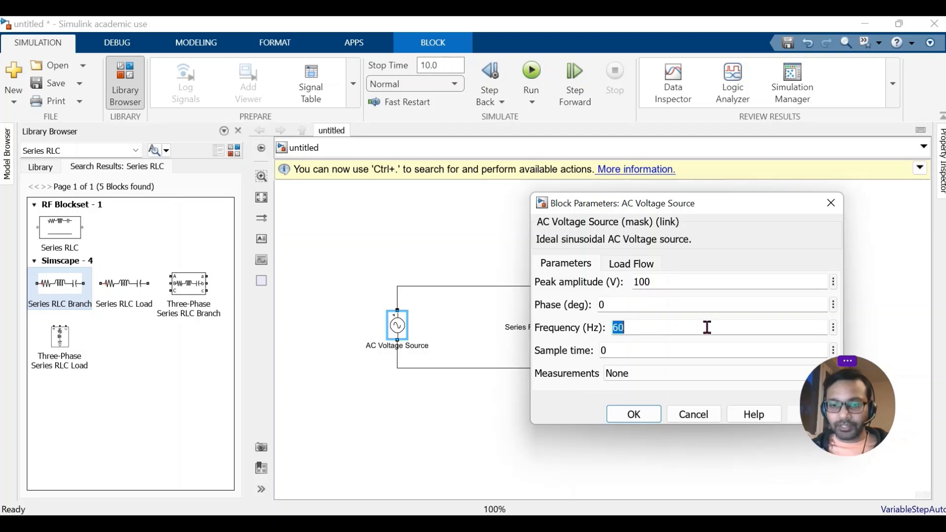
{"action": "type", "text": "5"}
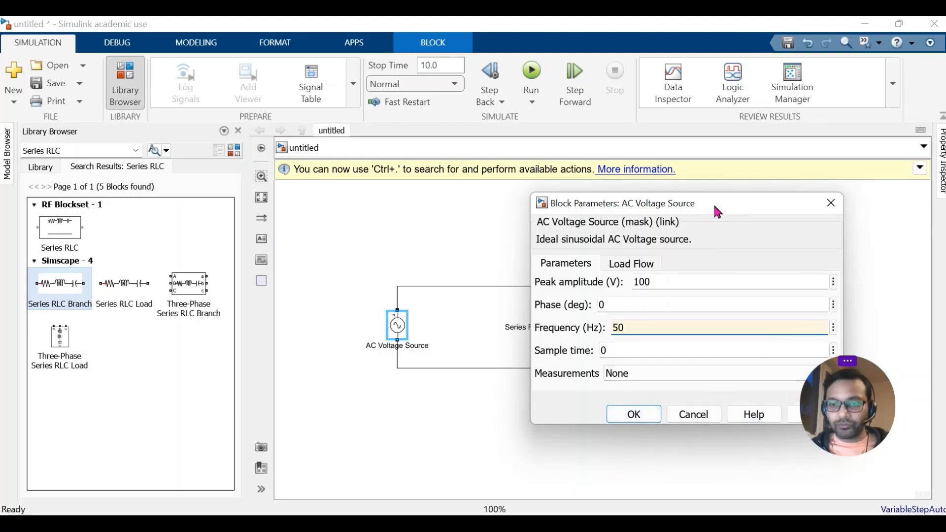
{"action": "left_click_drag", "start_coordinate": [715, 210], "coordinate": [671, 211]}
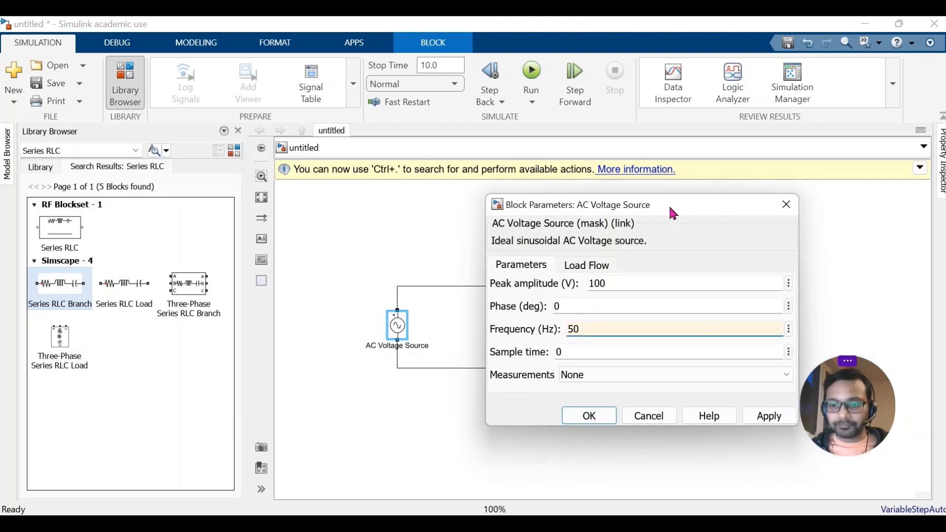
{"action": "left_click", "coordinate": [762, 421]}
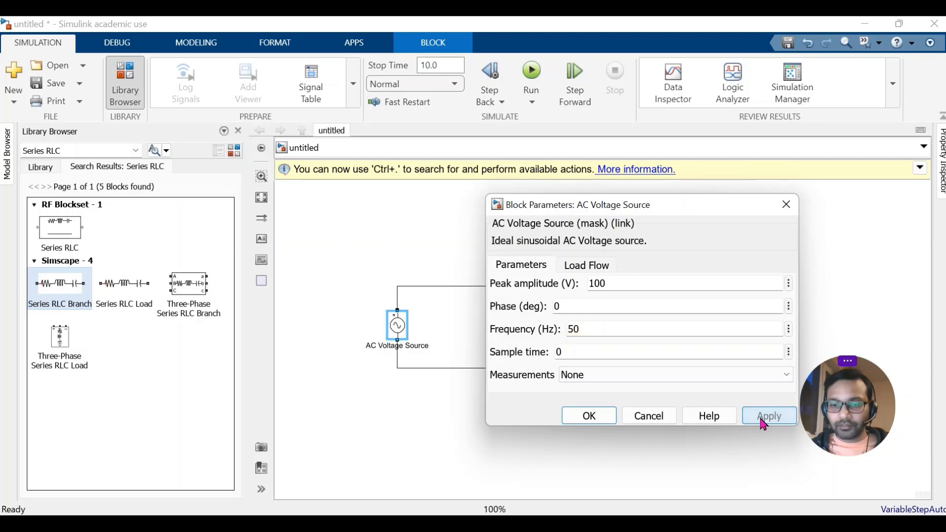
{"action": "left_click", "coordinate": [590, 417]}
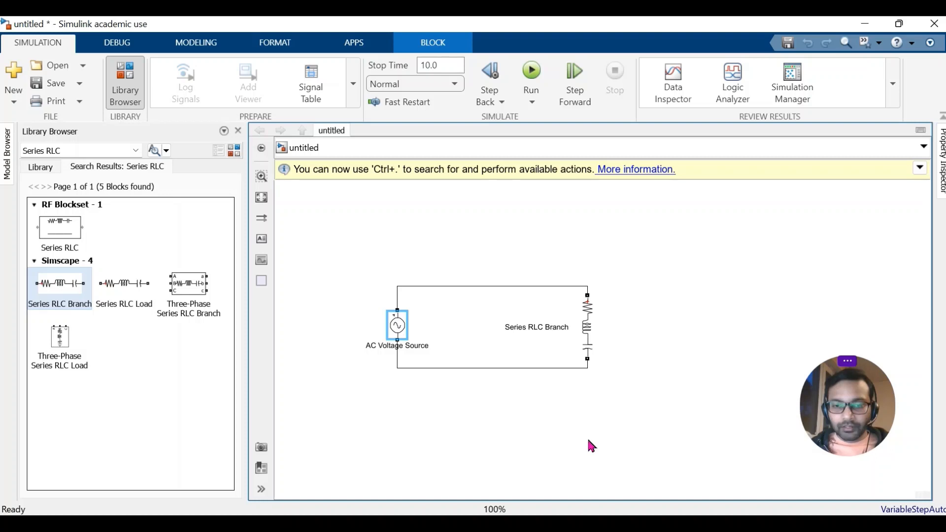
- Open the Series RLC Branch block's parameters and set its branch type to RL
{"action": "left_click", "coordinate": [591, 328]}
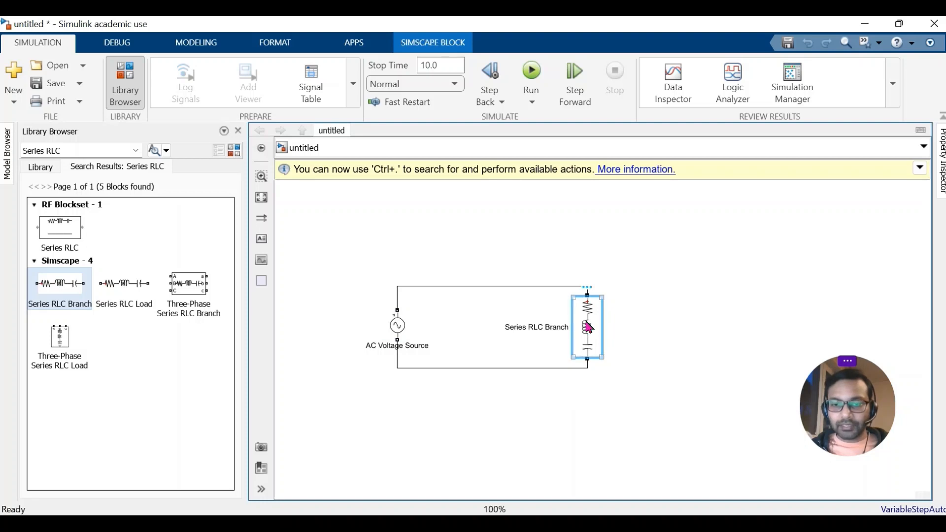
{"action": "double_click", "coordinate": [589, 329]}
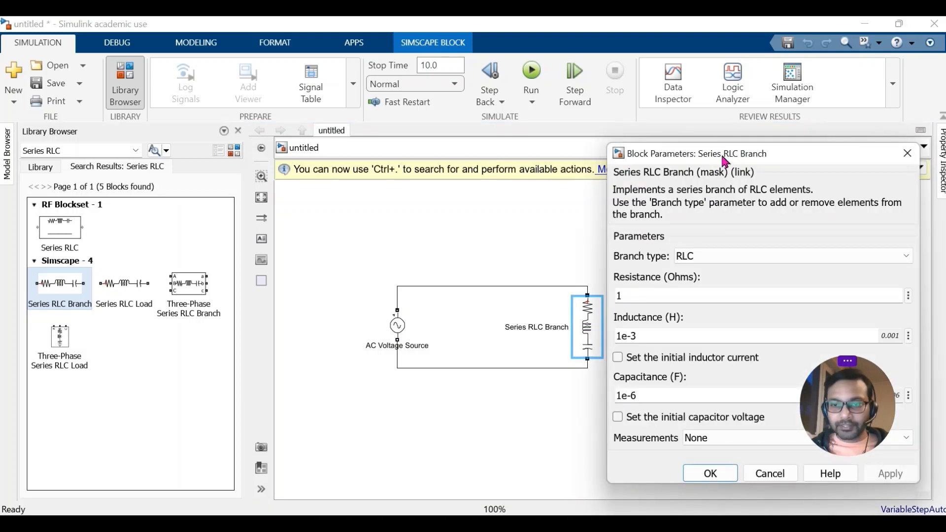
{"action": "left_click_drag", "start_coordinate": [727, 163], "coordinate": [497, 146]}
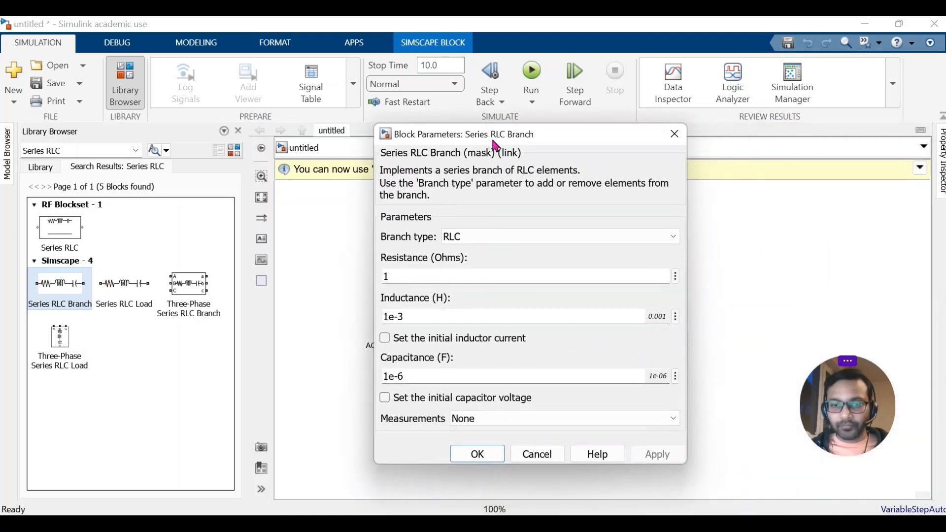
{"action": "left_click", "coordinate": [674, 242]}
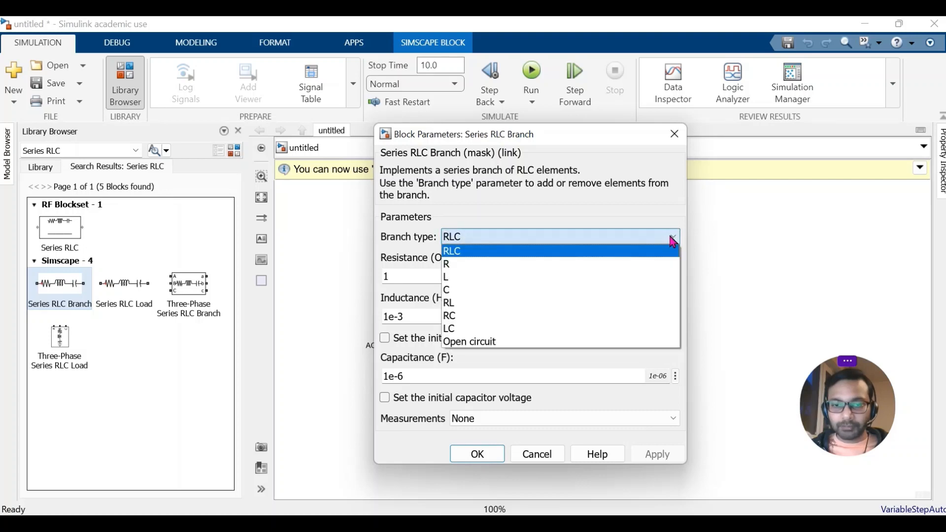
{"action": "left_click", "coordinate": [493, 302]}
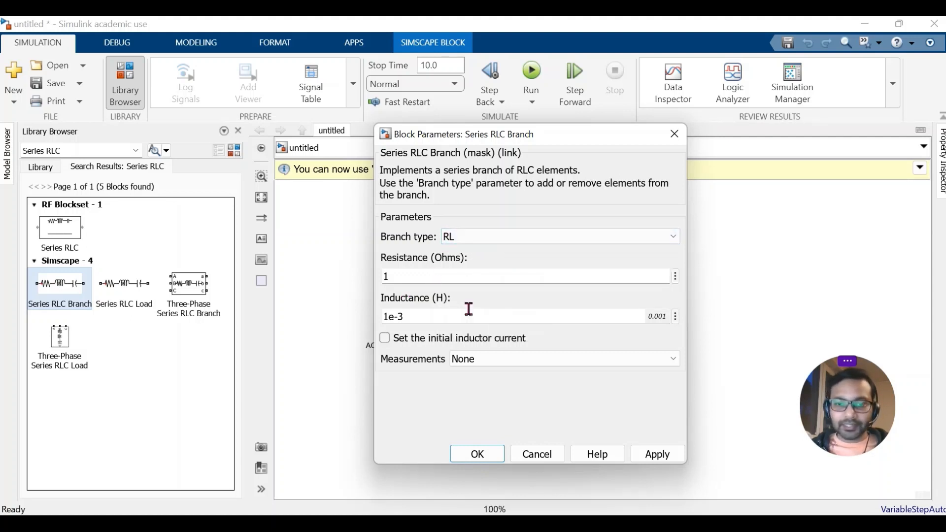
- Set the branch's resistance to 10 ohms and inductance to 0.1 H, apply the values and close its parameters
{"action": "double_click", "coordinate": [406, 276]}
{"action": "type", "text": "10"}
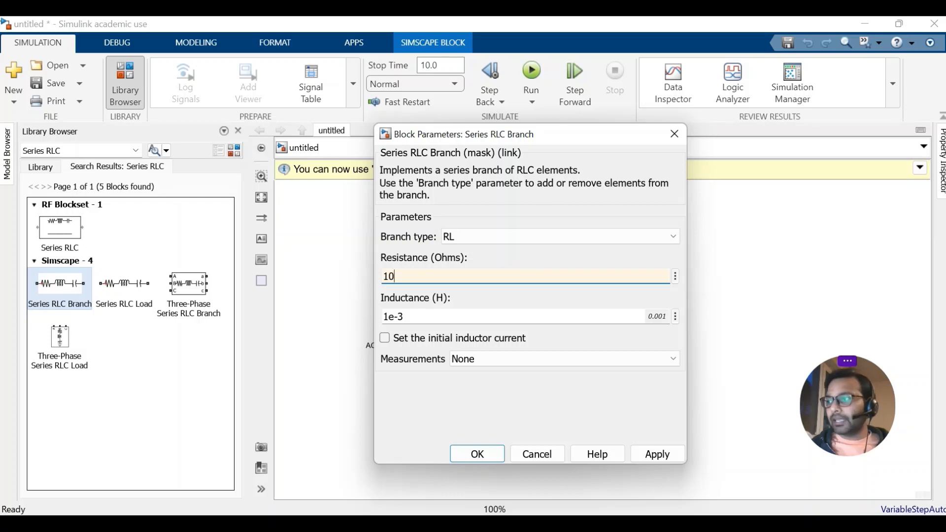
{"action": "double_click", "coordinate": [431, 316]}
{"action": "type", "text": "0.1"}
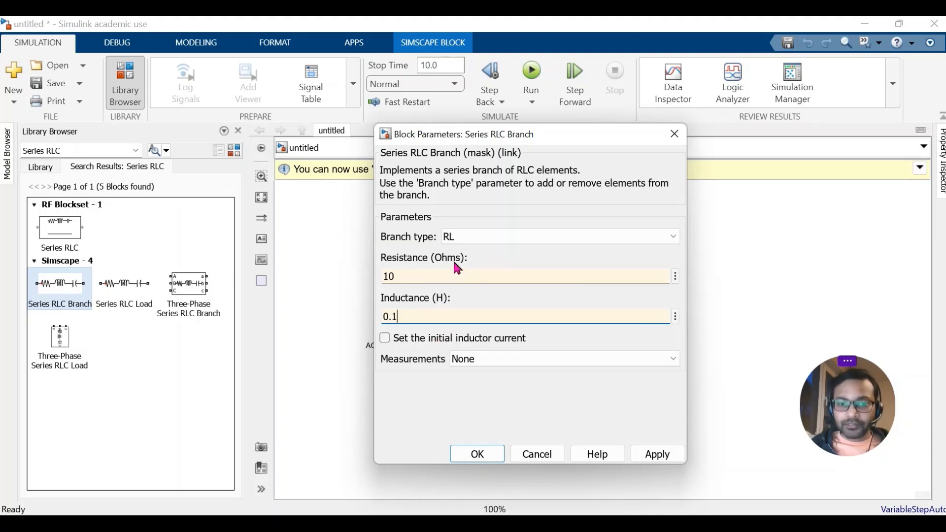
{"action": "left_click", "coordinate": [406, 317]}
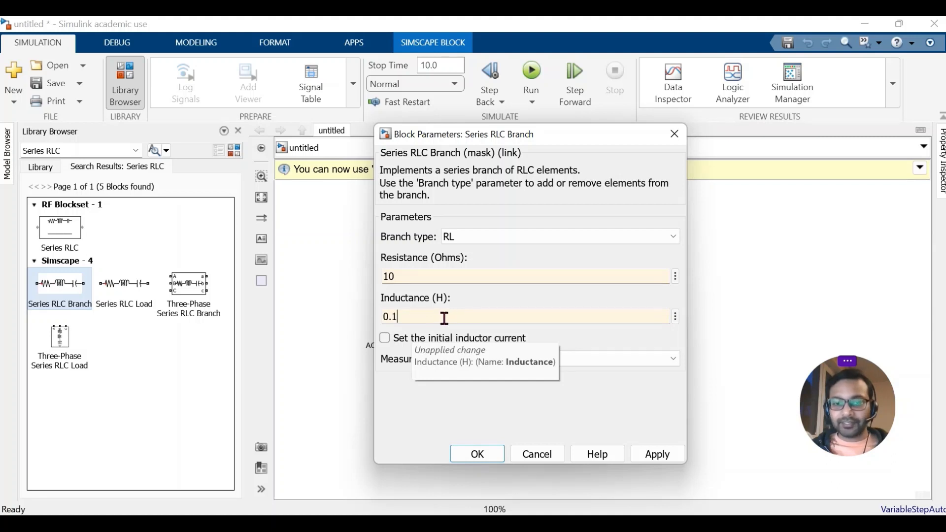
{"action": "left_click", "coordinate": [447, 320]}
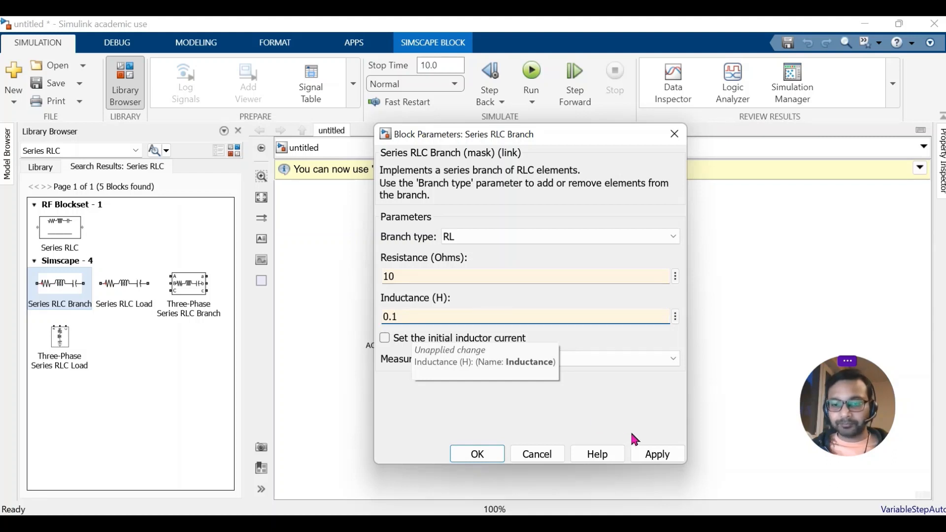
{"action": "left_click", "coordinate": [657, 465]}
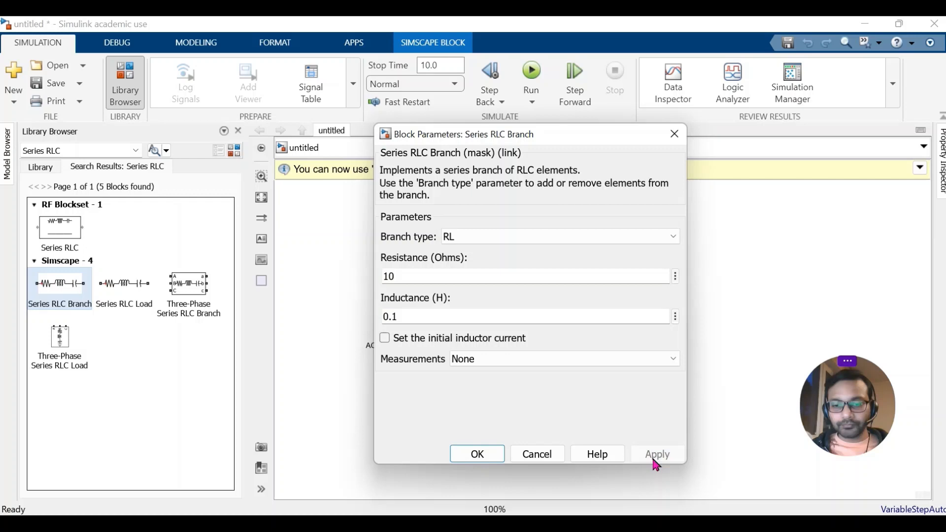
{"action": "left_click", "coordinate": [464, 453]}
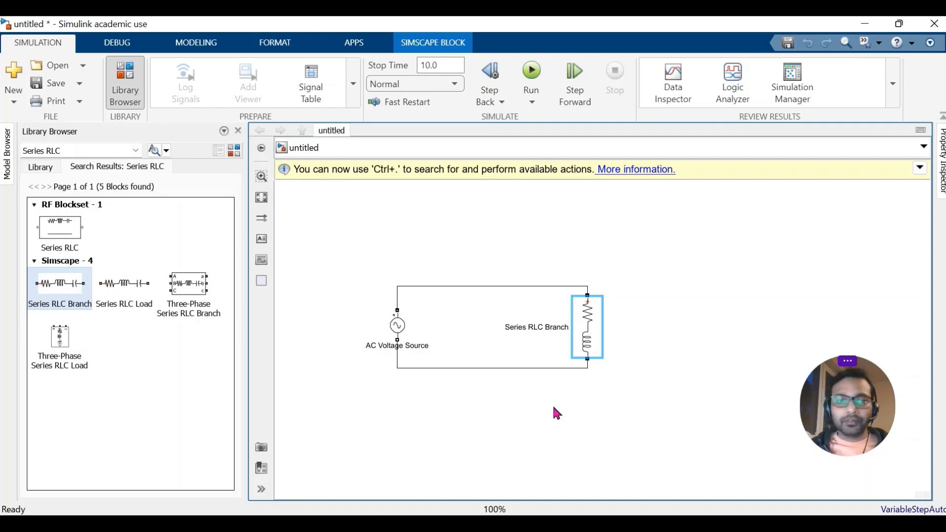
- Find the Simscape Current Measurement block in the library and place it just above the circuit's upper wire
{"action": "left_click", "coordinate": [85, 152]}
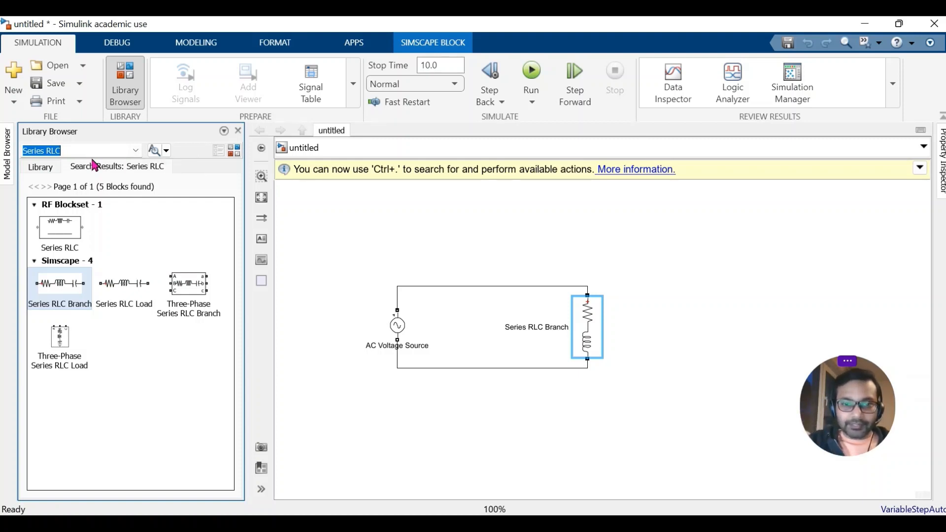
{"action": "type", "text": "C"}
{"action": "left_click", "coordinate": [96, 165]}
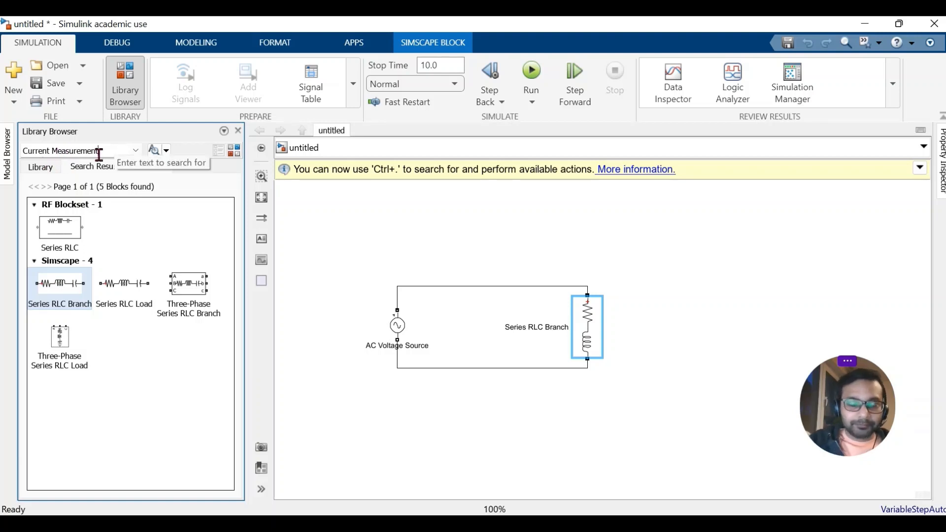
{"action": "key", "text": "Return"}
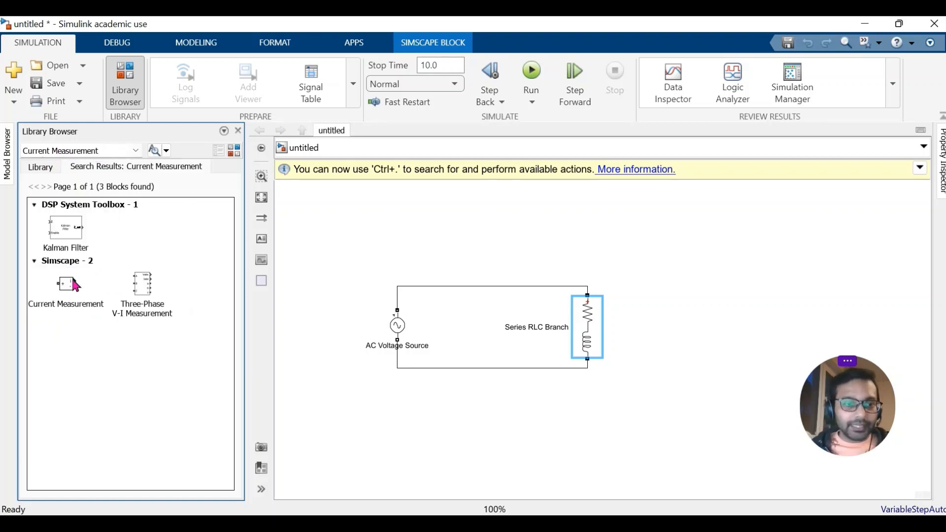
{"action": "left_click", "coordinate": [64, 290]}
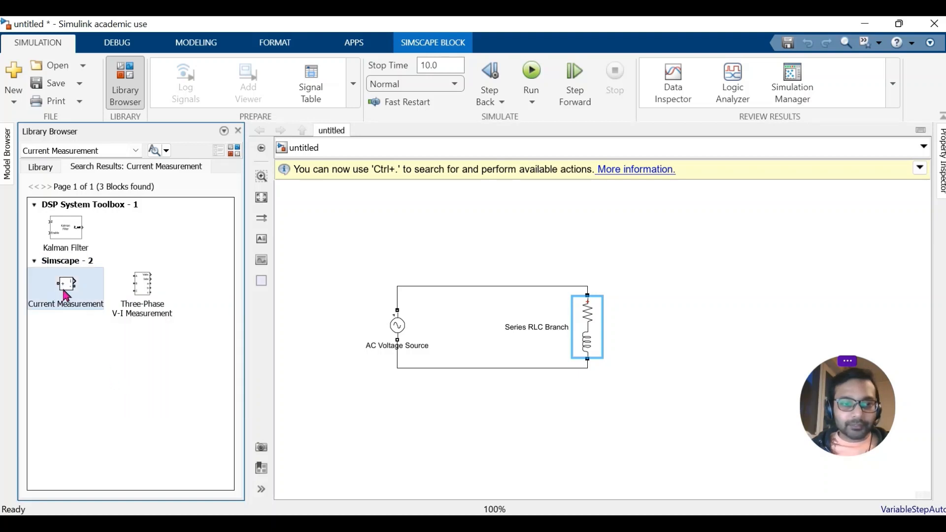
{"action": "left_click_drag", "start_coordinate": [430, 277], "coordinate": [490, 272]}
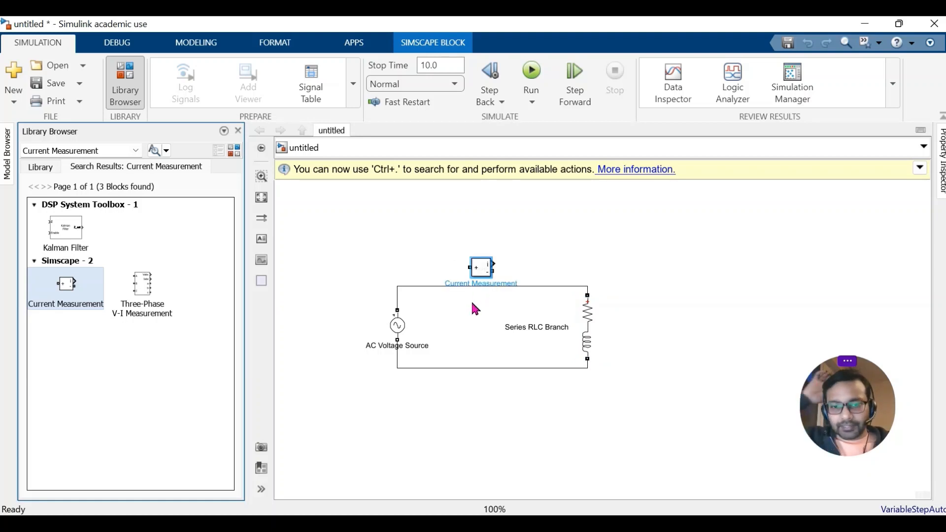
- Set Show Block Name to On for the Current Measurement block
{"action": "left_click", "coordinate": [486, 274]}
{"action": "right_click", "coordinate": [486, 275]}
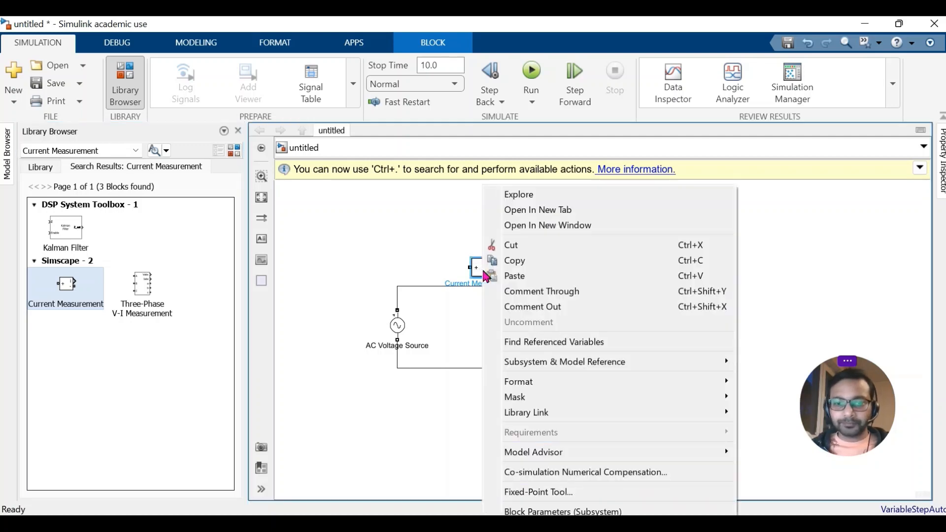
{"action": "mouse_move", "coordinate": [695, 381]}
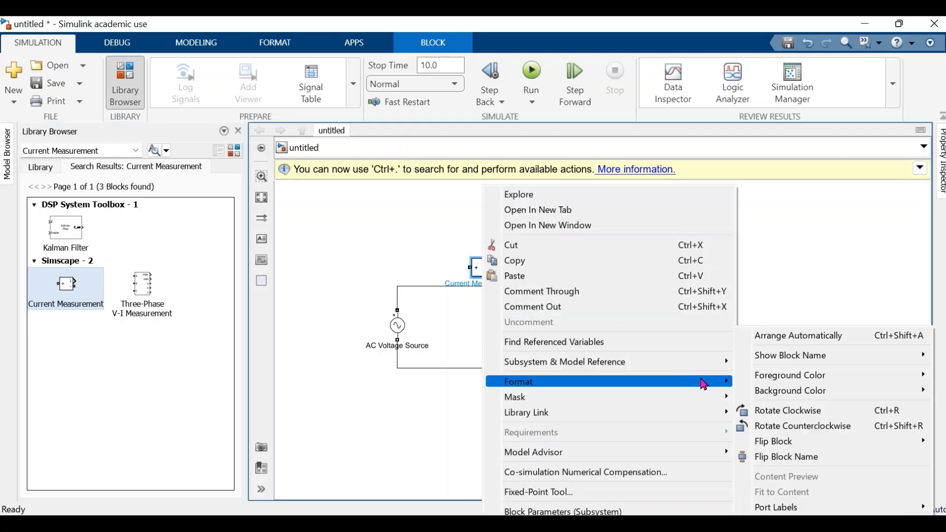
{"action": "mouse_move", "coordinate": [777, 378]}
{"action": "mouse_move", "coordinate": [779, 356]}
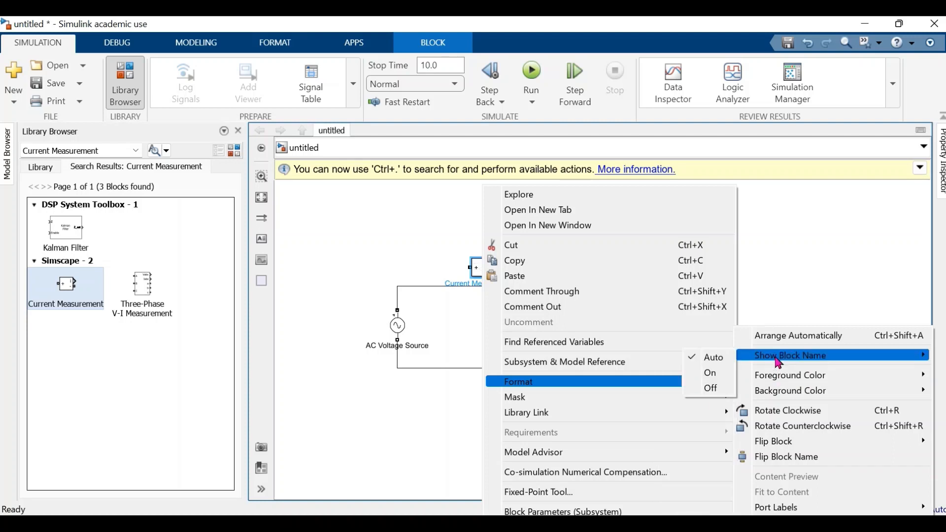
{"action": "left_click", "coordinate": [709, 378]}
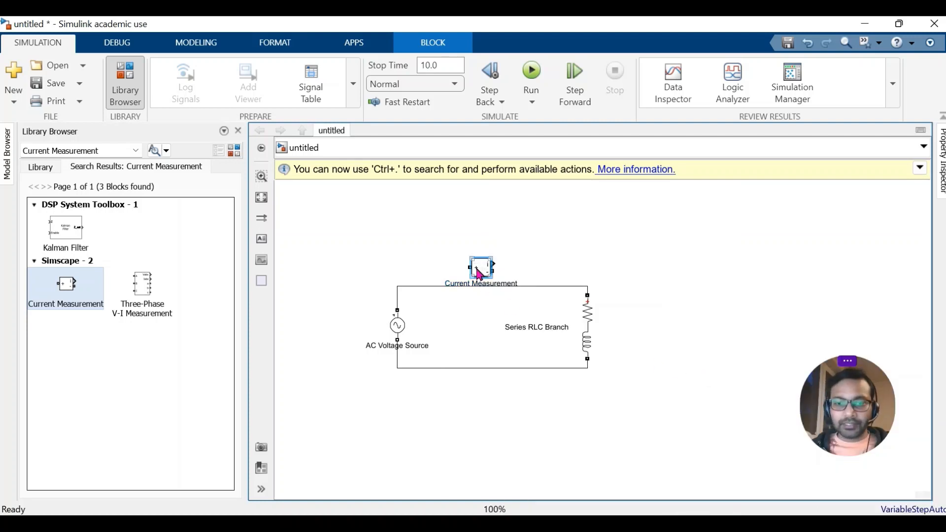
- Replace the upper wire by wiring the Current Measurement block in series between the AC Voltage Source and the Series RLC Branch
{"action": "left_click", "coordinate": [427, 286]}
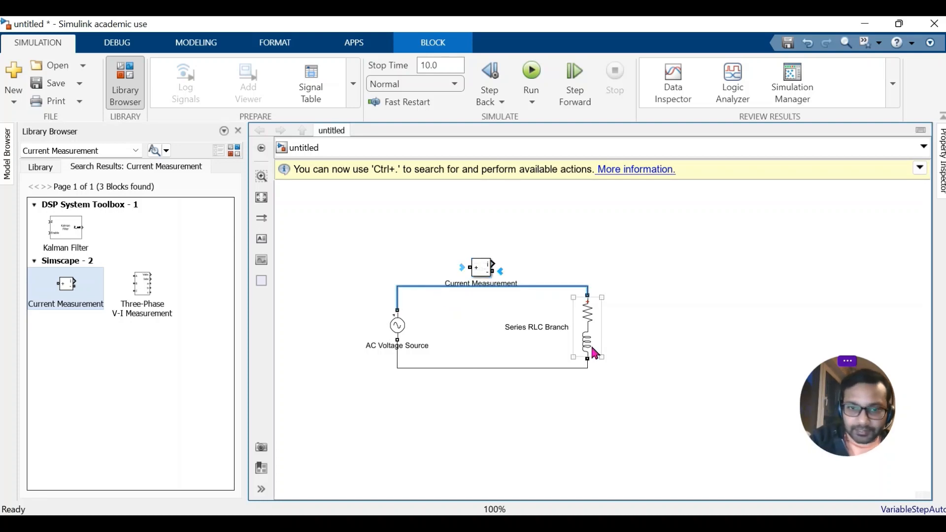
{"action": "key", "text": "Delete"}
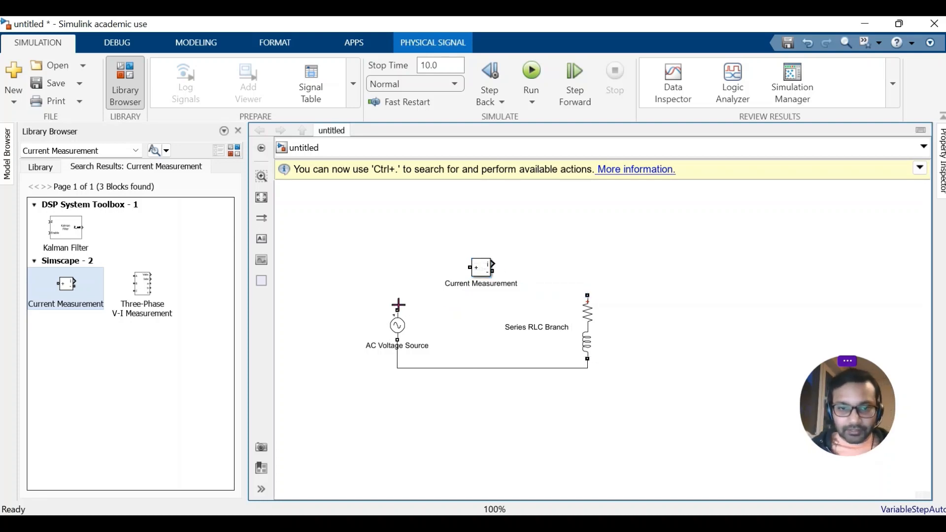
{"action": "left_click_drag", "start_coordinate": [405, 291], "coordinate": [469, 270]}
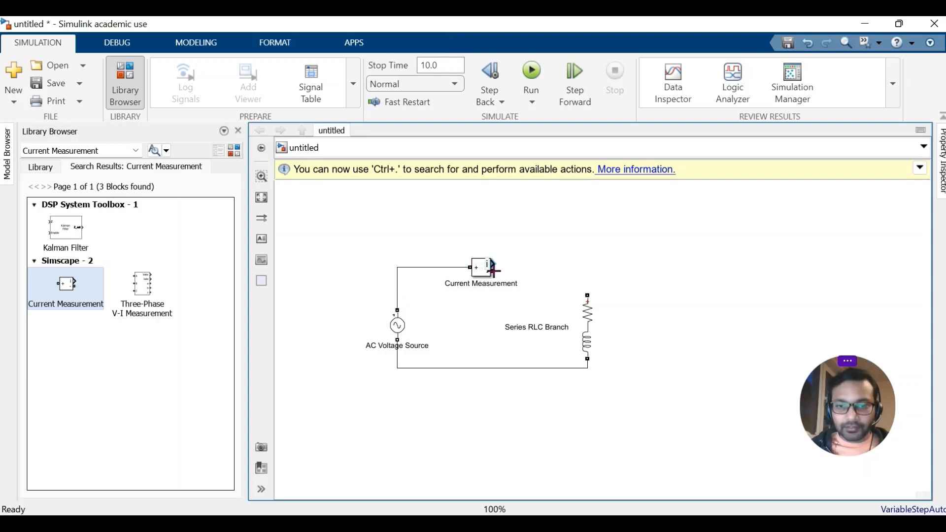
{"action": "left_click_drag", "start_coordinate": [493, 271], "coordinate": [588, 294]}
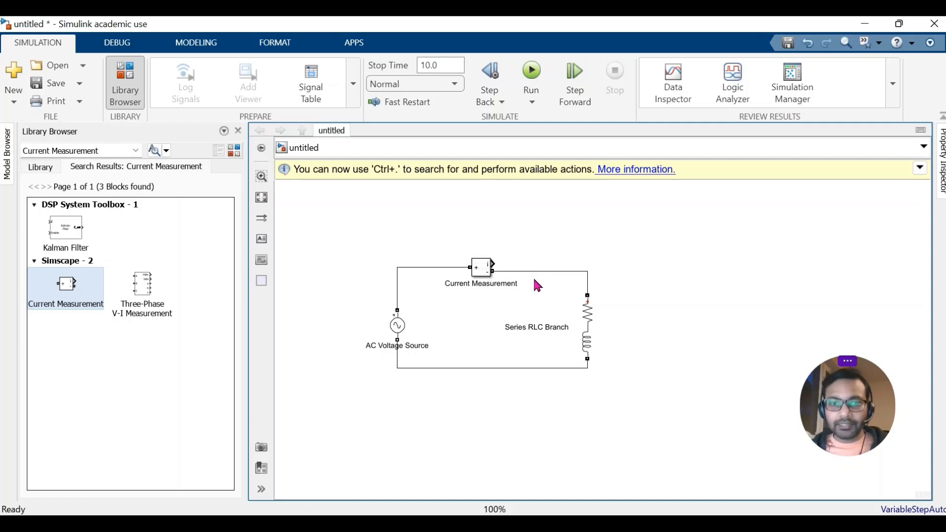
- Find the RMS block with a True RMS library search, place it above the upper wire, and connect the Current Measurement's i output to its input
{"action": "left_click", "coordinate": [264, 180]}
{"action": "left_click", "coordinate": [444, 308]}
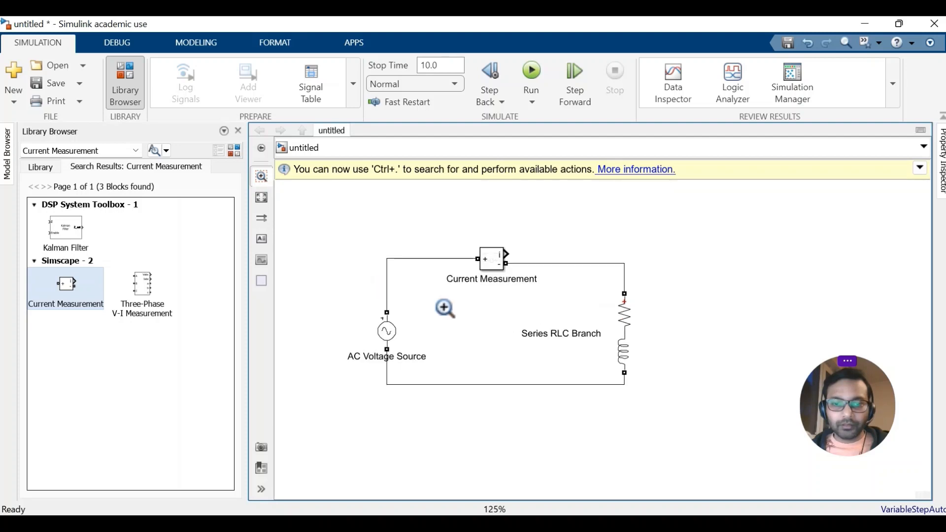
{"action": "left_click", "coordinate": [444, 309]}
{"action": "left_click", "coordinate": [258, 178]}
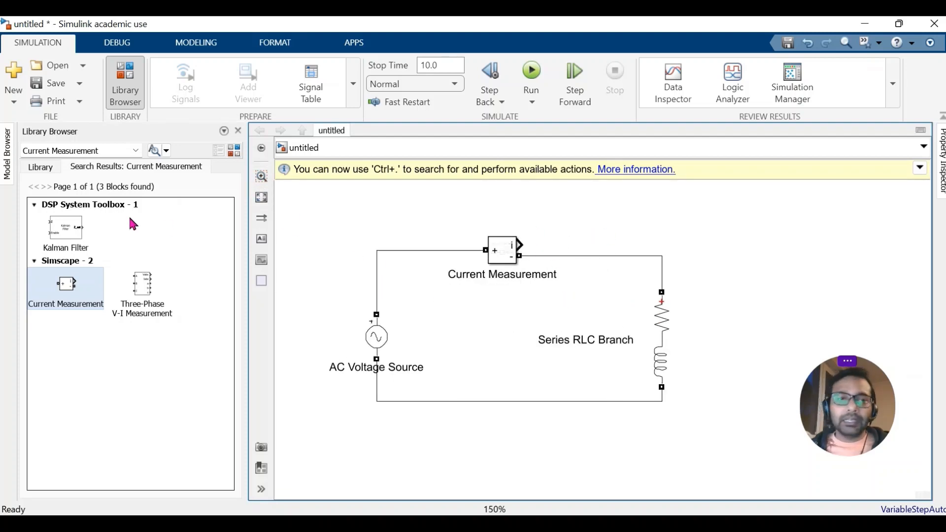
{"action": "left_click", "coordinate": [105, 151]}
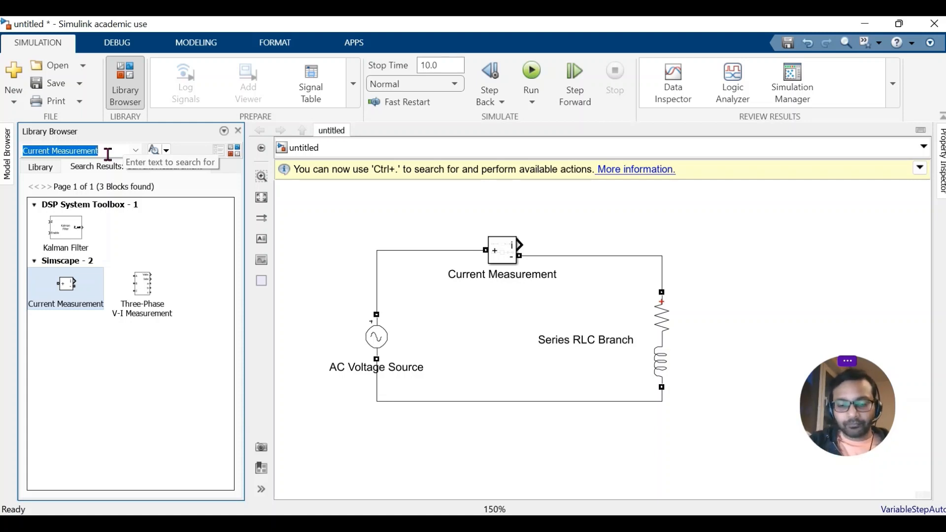
{"action": "type", "text": "T"}
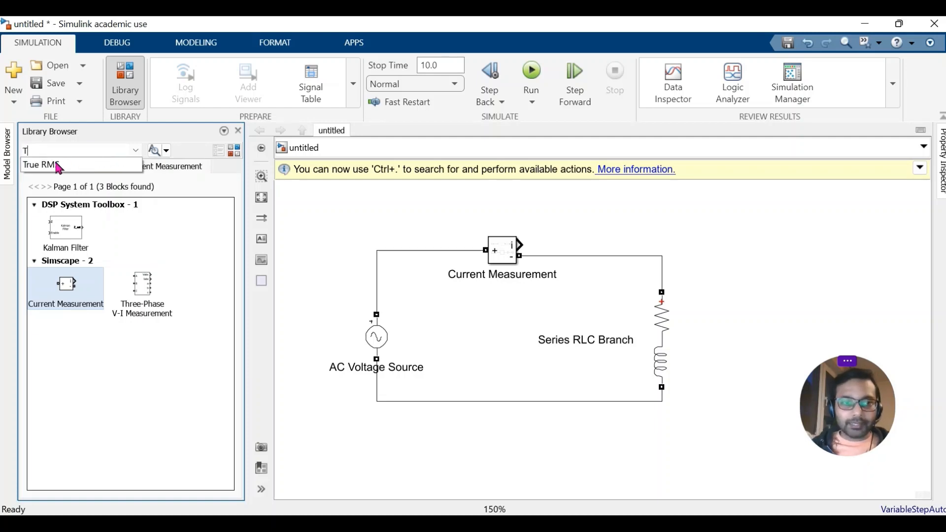
{"action": "left_click", "coordinate": [58, 167]}
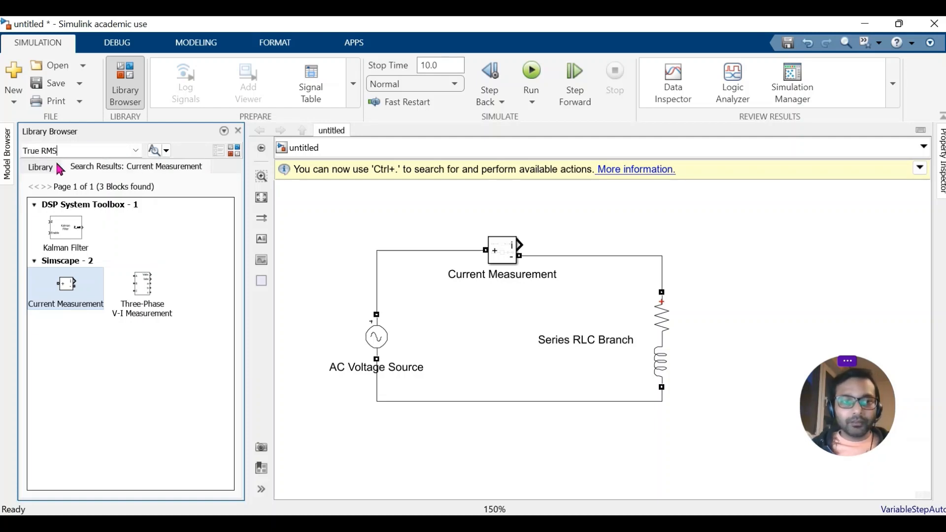
{"action": "key", "text": "Return"}
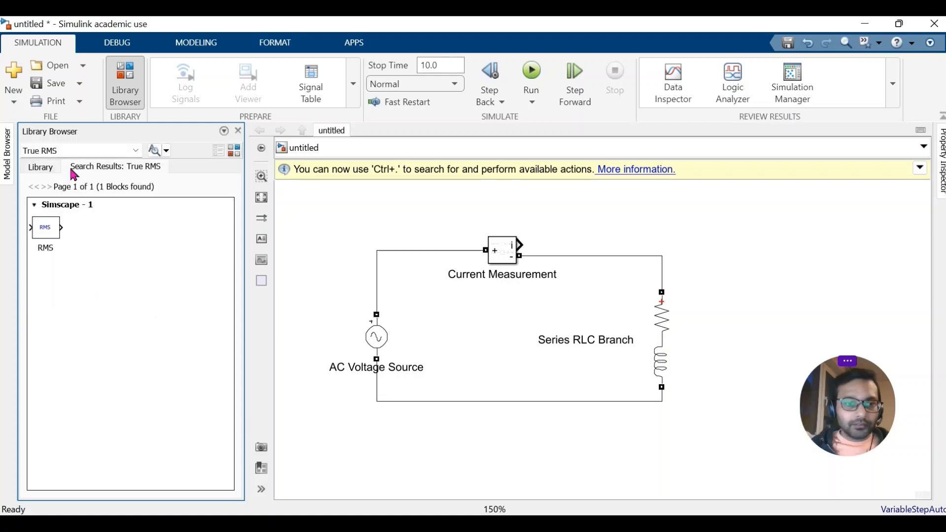
{"action": "left_click_drag", "start_coordinate": [48, 237], "coordinate": [597, 232]}
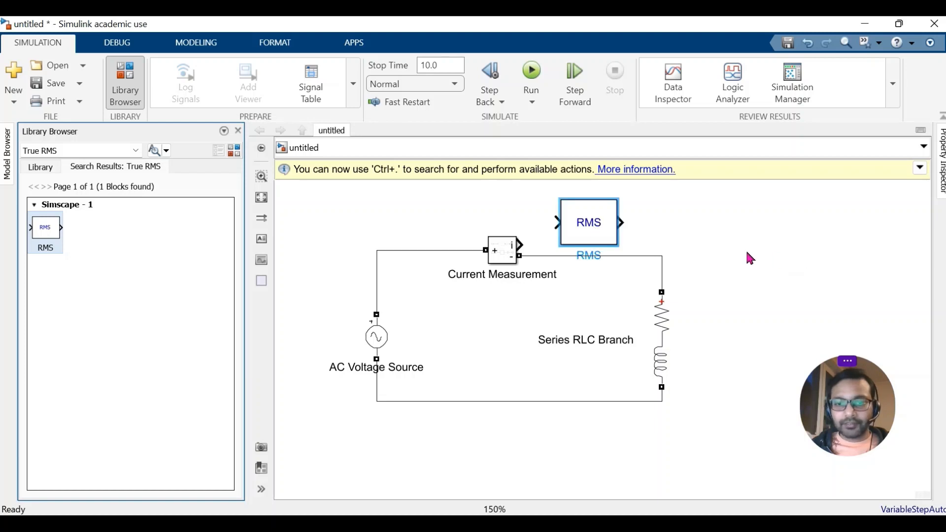
{"action": "left_click", "coordinate": [720, 248]}
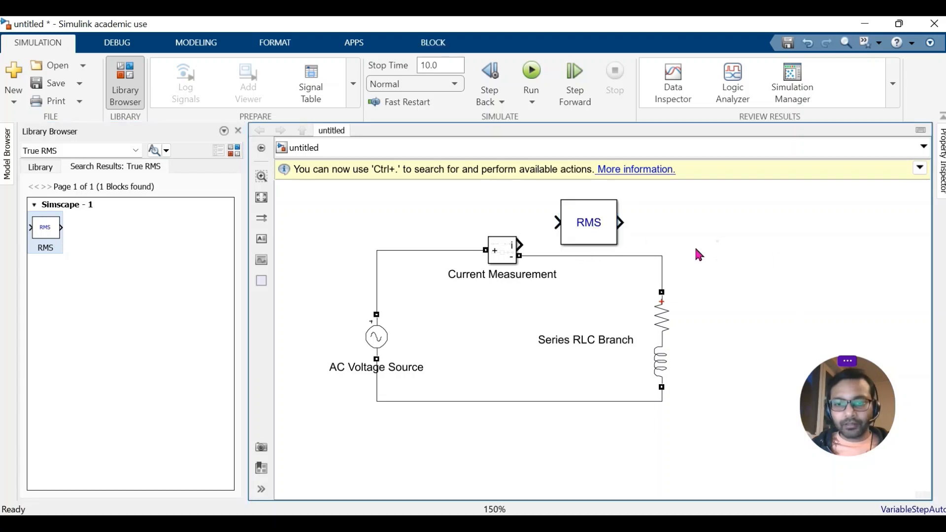
{"action": "left_click_drag", "start_coordinate": [525, 243], "coordinate": [558, 222]}
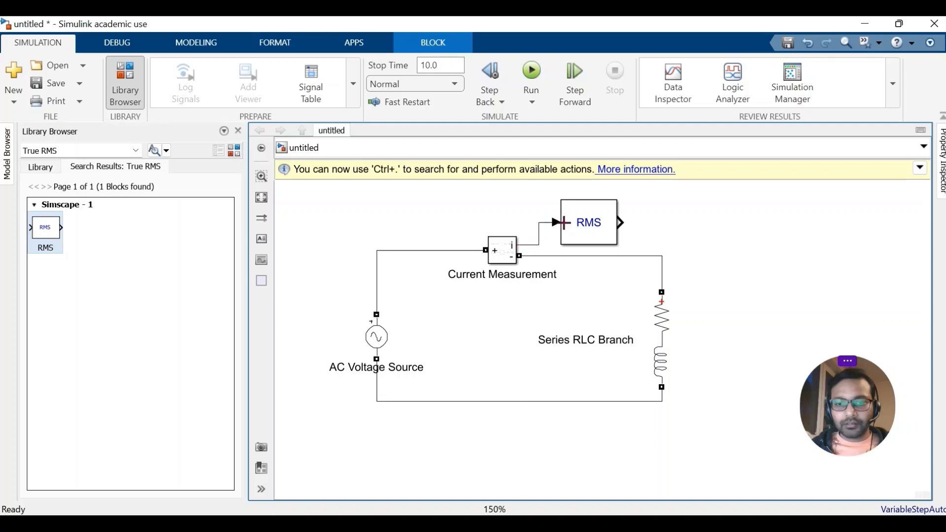
- Find the Display block with a Display library search and place it beside the RMS block, on its output side
{"action": "left_click", "coordinate": [67, 151]}
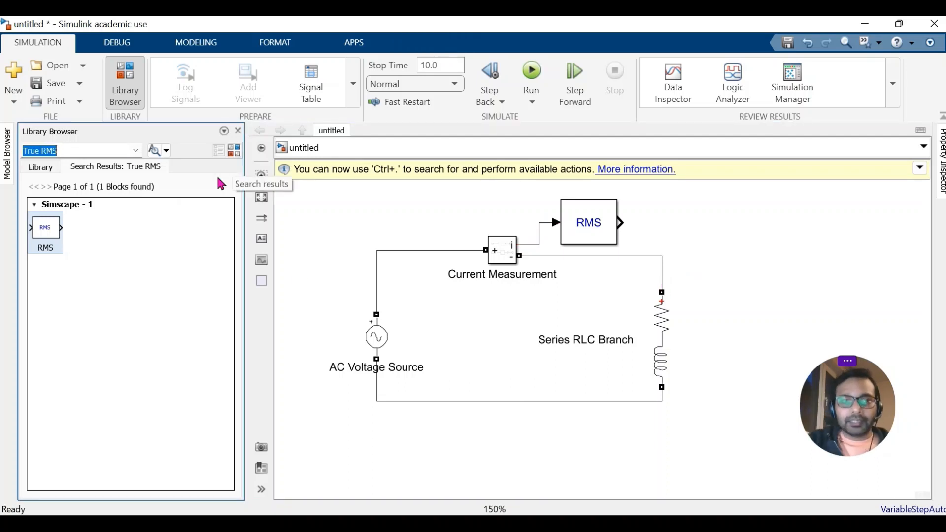
{"action": "type", "text": "d"}
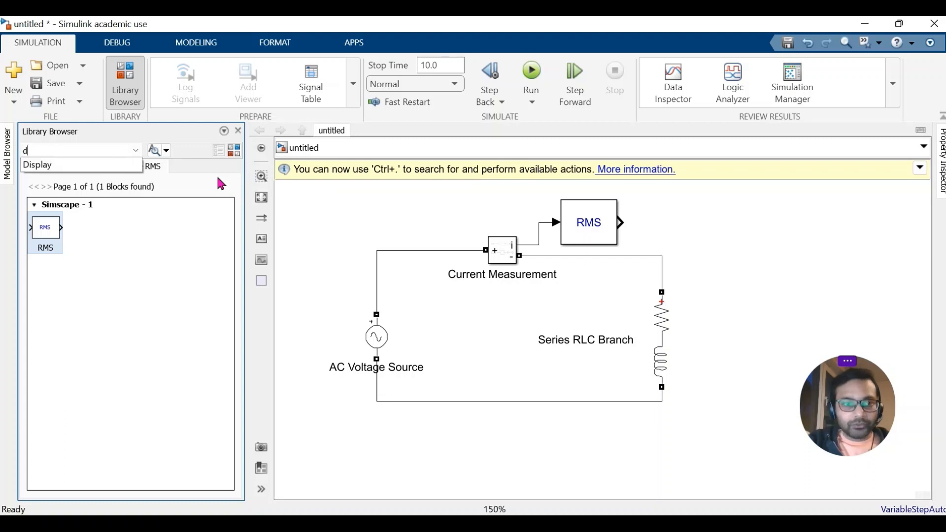
{"action": "left_click", "coordinate": [52, 168]}
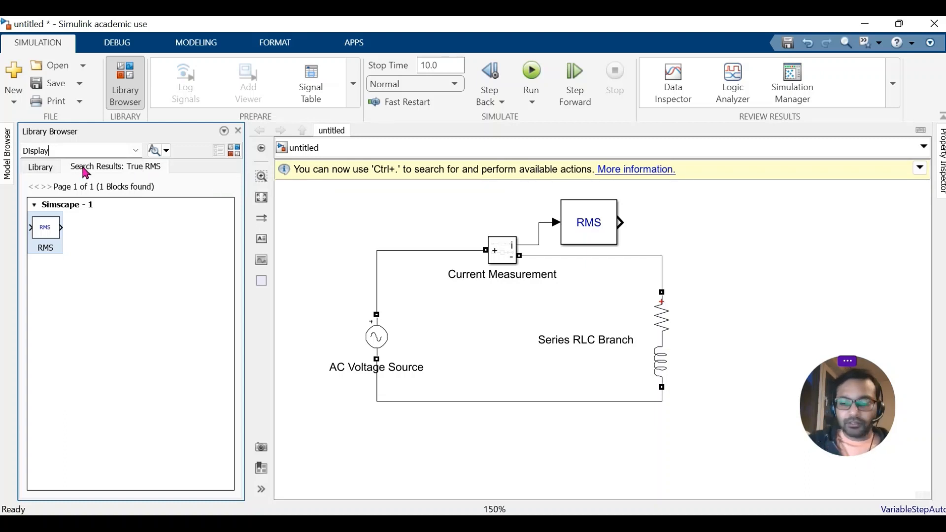
{"action": "key", "text": "Return"}
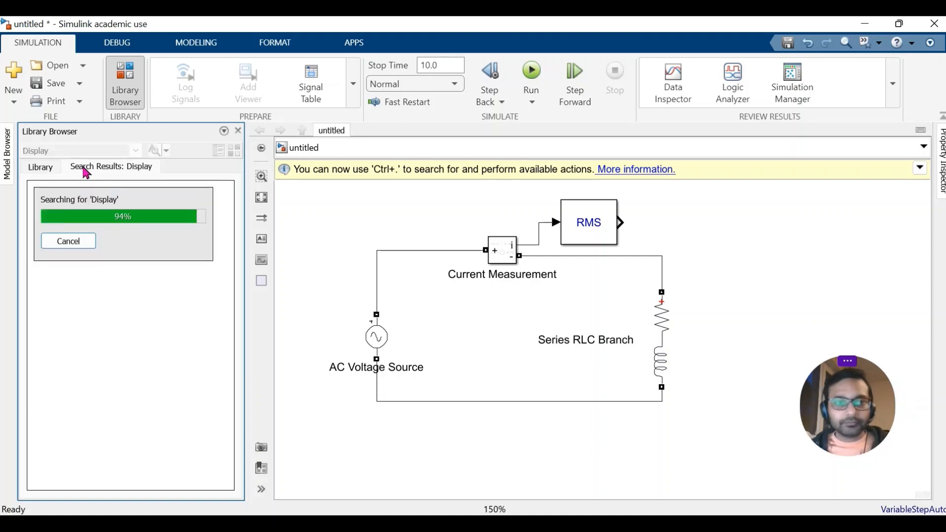
{"action": "scroll", "coordinate": [111, 291], "scroll_direction": "down", "scroll_amount": 3}
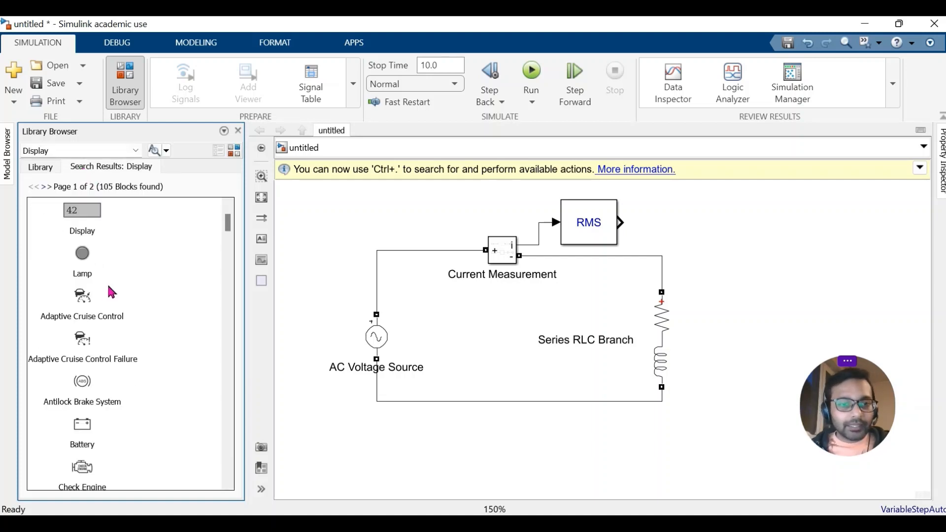
{"action": "scroll", "coordinate": [112, 292], "scroll_direction": "down", "scroll_amount": 10}
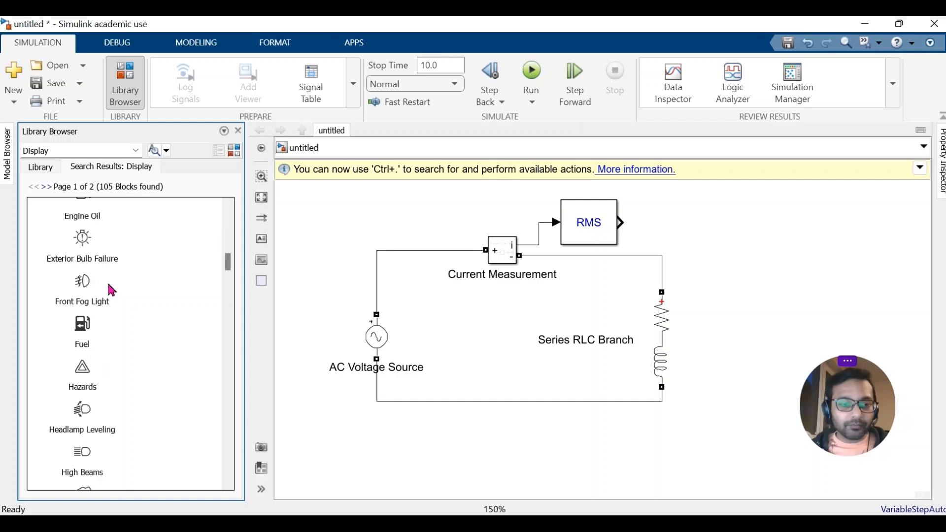
{"action": "scroll", "coordinate": [112, 291], "scroll_direction": "down", "scroll_amount": 15}
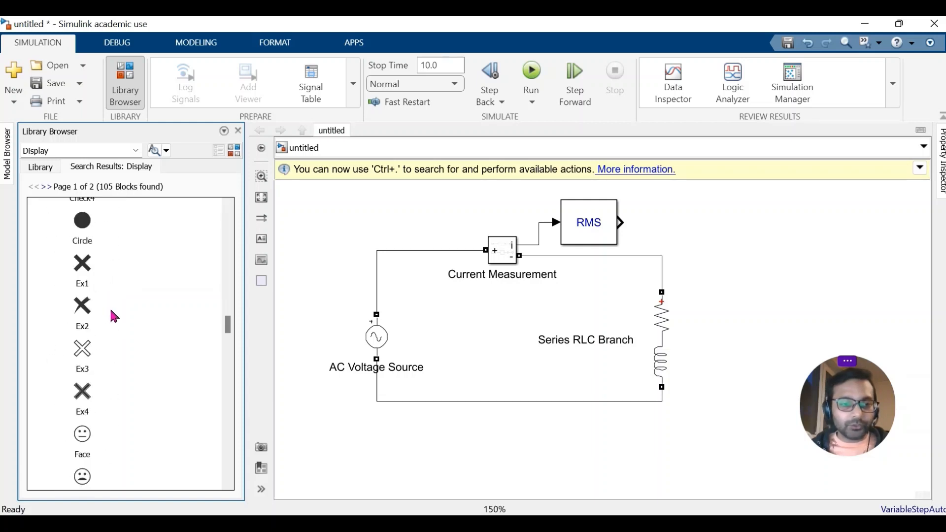
{"action": "left_click_drag", "start_coordinate": [228, 326], "coordinate": [226, 407]}
{"action": "left_click", "coordinate": [85, 354]}
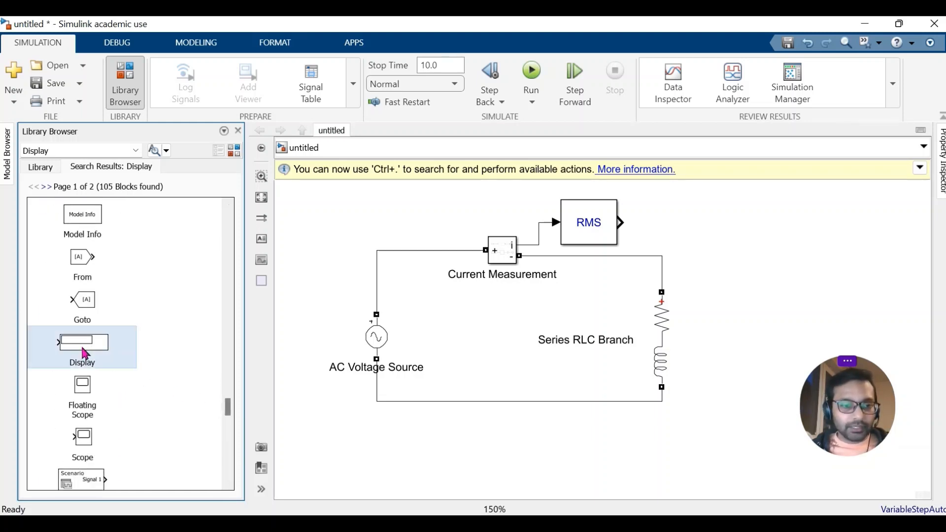
{"action": "left_click_drag", "start_coordinate": [84, 351], "coordinate": [118, 346]}
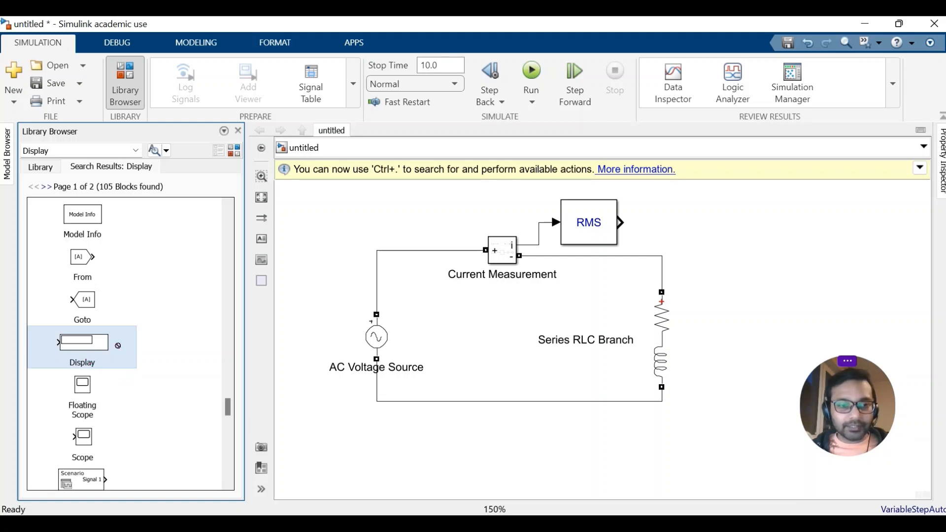
{"action": "left_click_drag", "start_coordinate": [737, 231], "coordinate": [746, 237]}
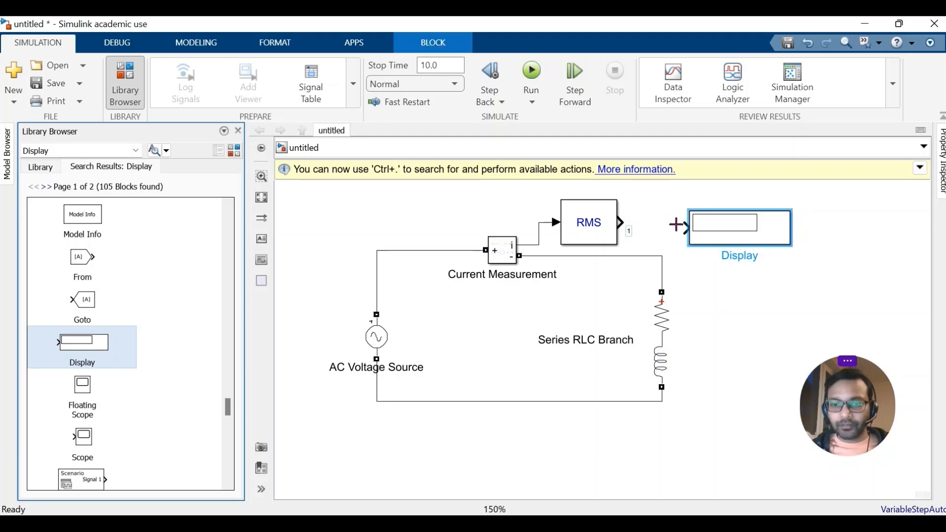
- Connect the RMS block's output to the Display block and nudge the Display up to straighten the signal line
{"action": "left_click_drag", "start_coordinate": [622, 223], "coordinate": [687, 230]}
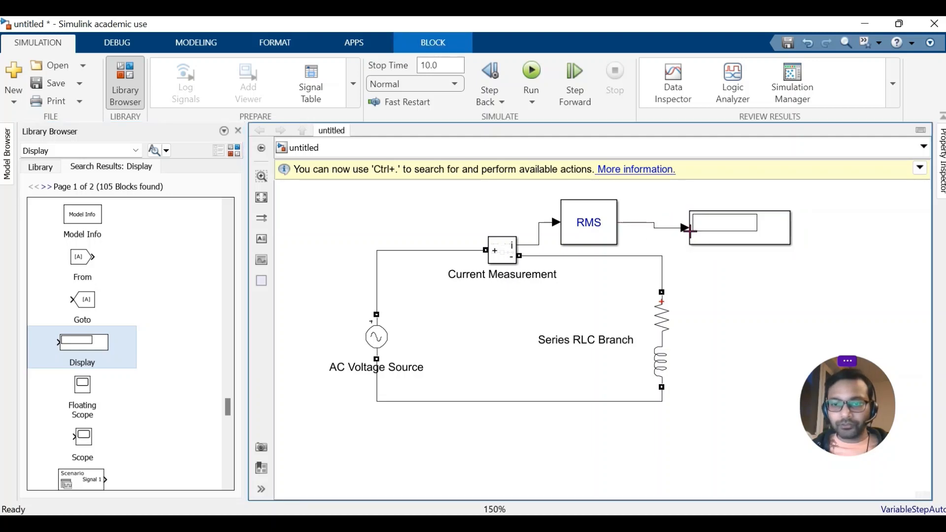
{"action": "left_click", "coordinate": [781, 237]}
{"action": "key", "text": "Up"}
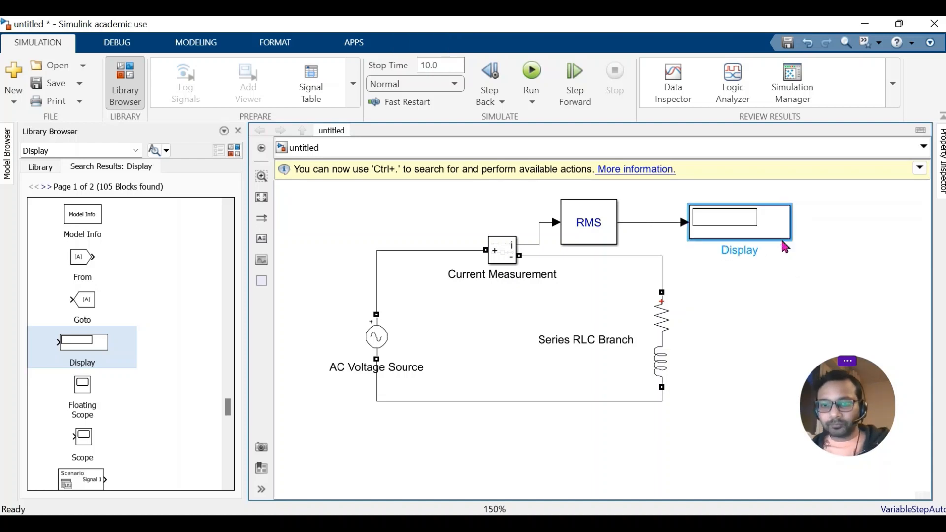
- Set Show Block Name to On for the Display block
{"action": "left_click", "coordinate": [774, 240]}
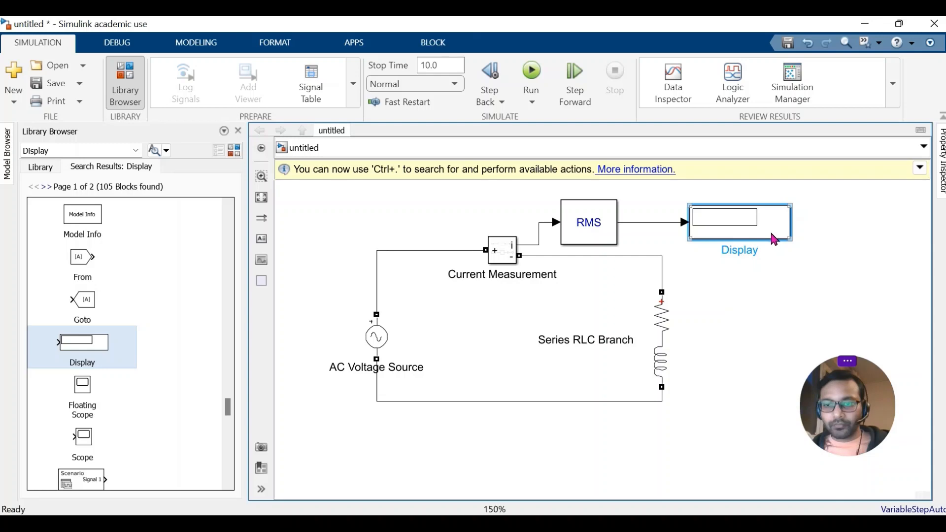
{"action": "right_click", "coordinate": [775, 240]}
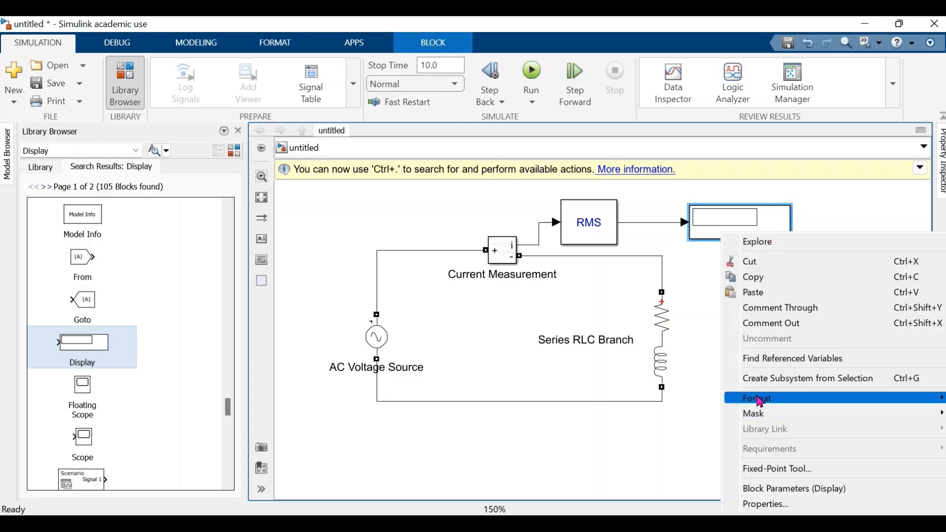
{"action": "mouse_move", "coordinate": [760, 402]}
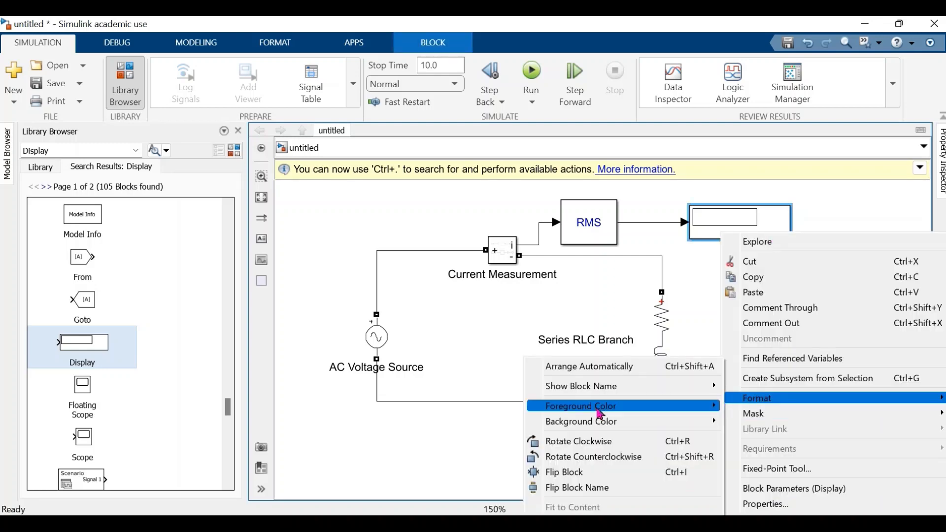
{"action": "mouse_move", "coordinate": [705, 386]}
{"action": "left_click", "coordinate": [754, 405]}
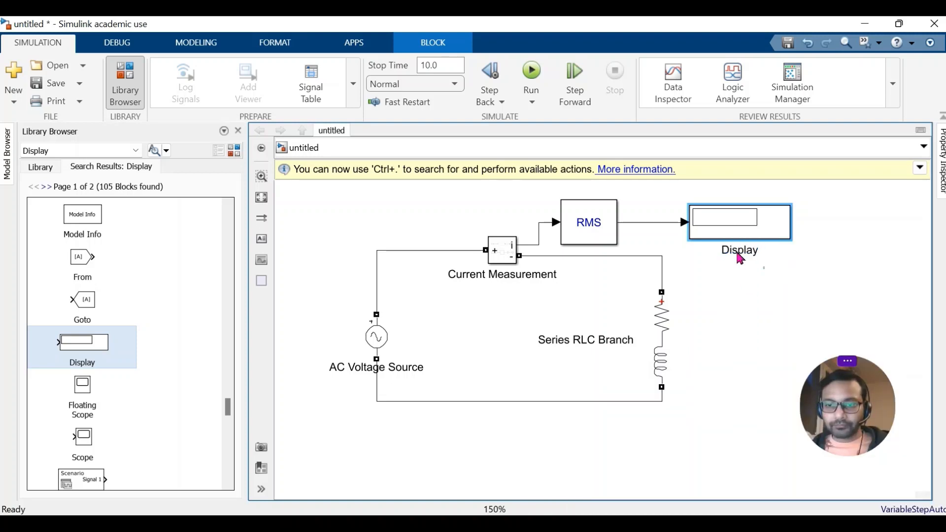
- Rename the Display block as Current
{"action": "left_click", "coordinate": [738, 254]}
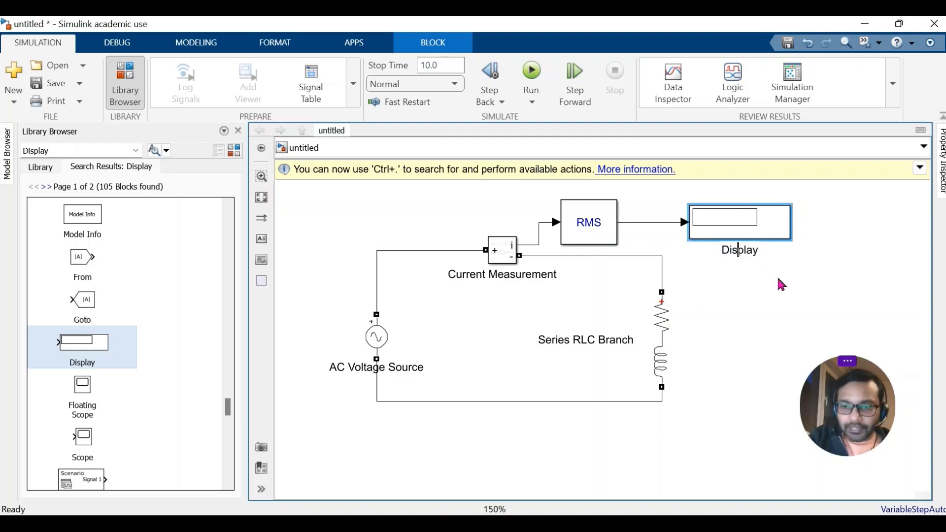
{"action": "key", "text": "Delete"}
{"action": "key", "text": "Delete"}
{"action": "key", "text": "Delete"}
{"action": "key", "text": "Delete"}
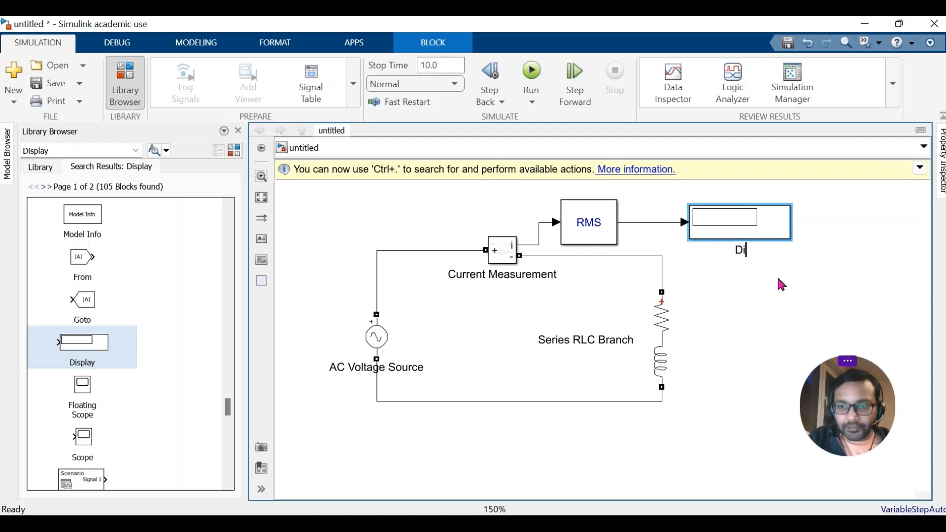
{"action": "key", "text": "BackSpace"}
{"action": "key", "text": "BackSpace"}
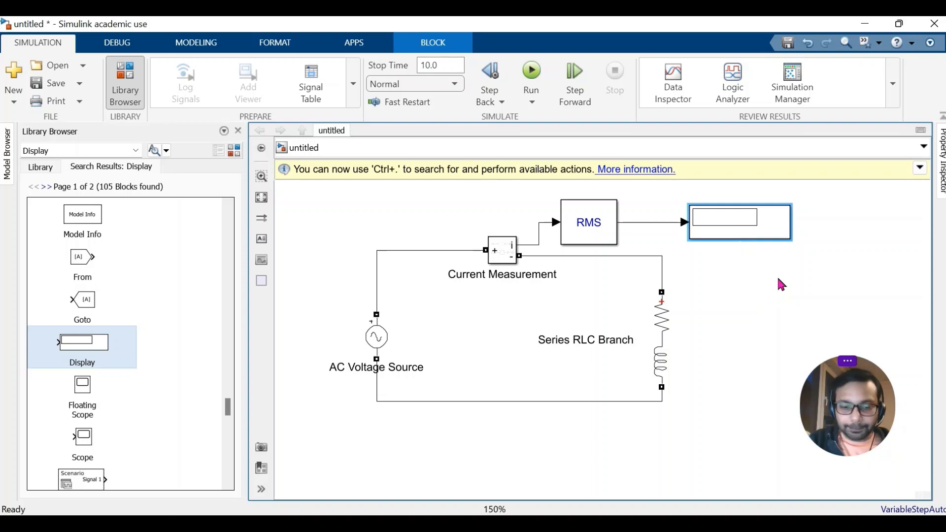
{"action": "type", "text": "Curre"}
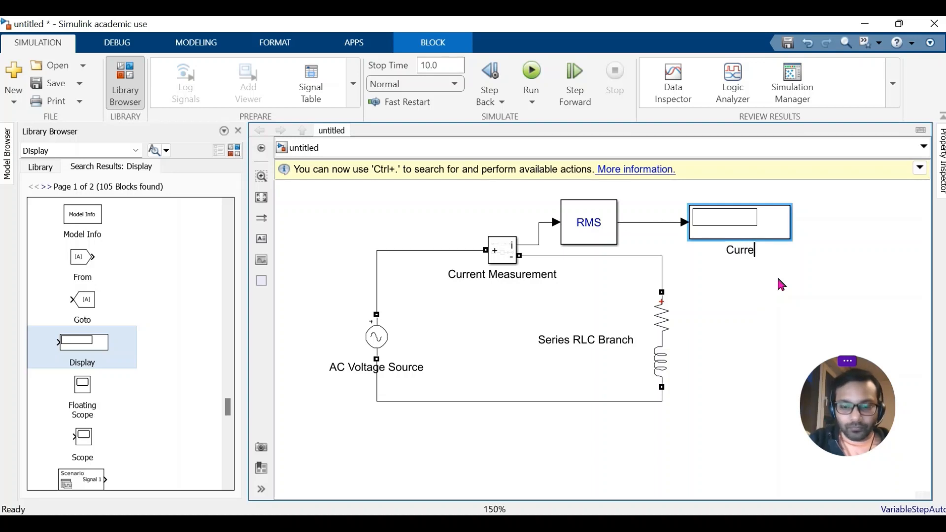
{"action": "type", "text": "nt"}
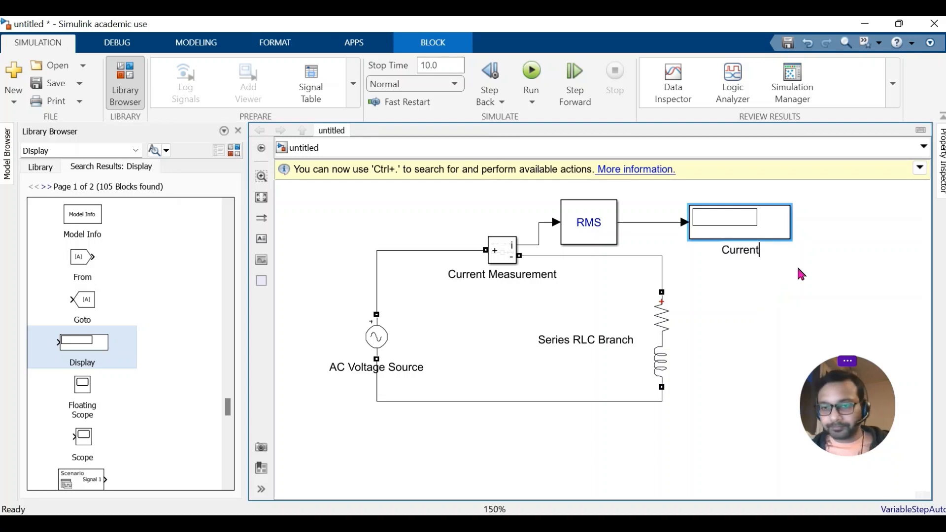
{"action": "left_click", "coordinate": [815, 226]}
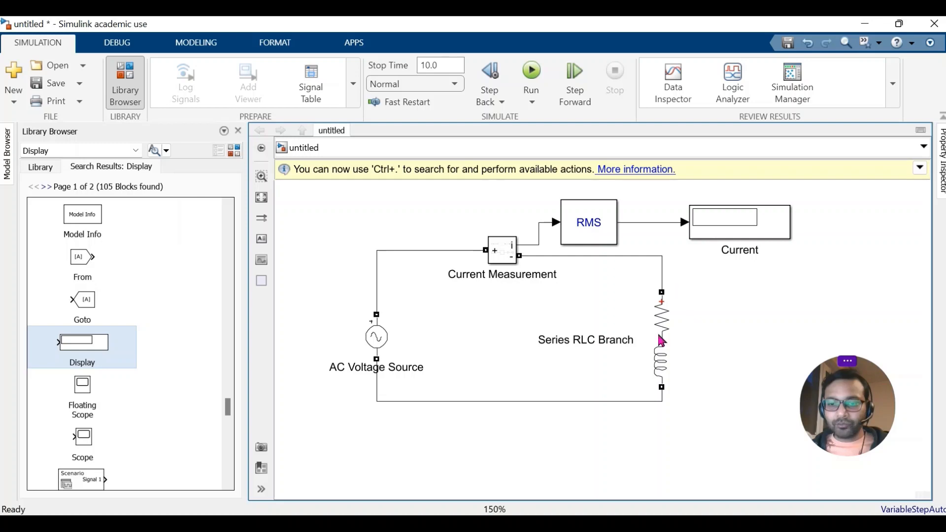
{"action": "left_click", "coordinate": [674, 359]}
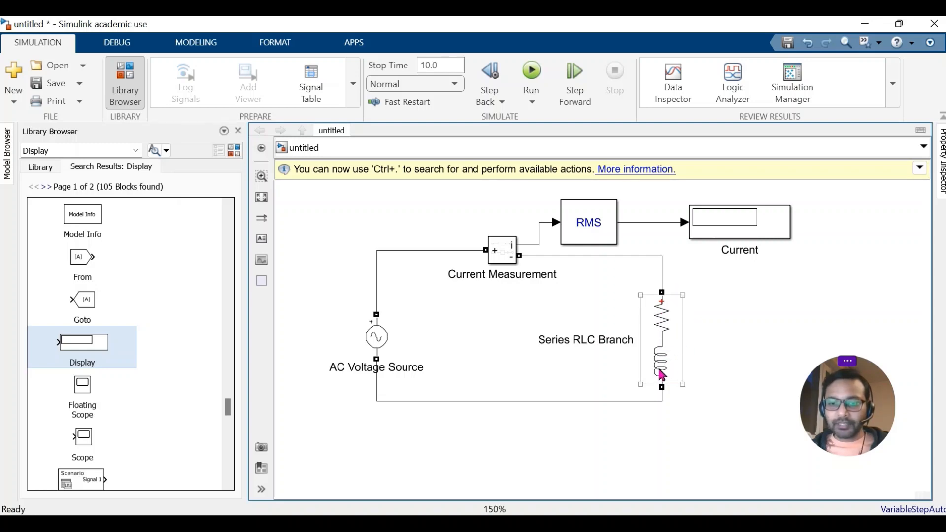
{"action": "left_click", "coordinate": [729, 359]}
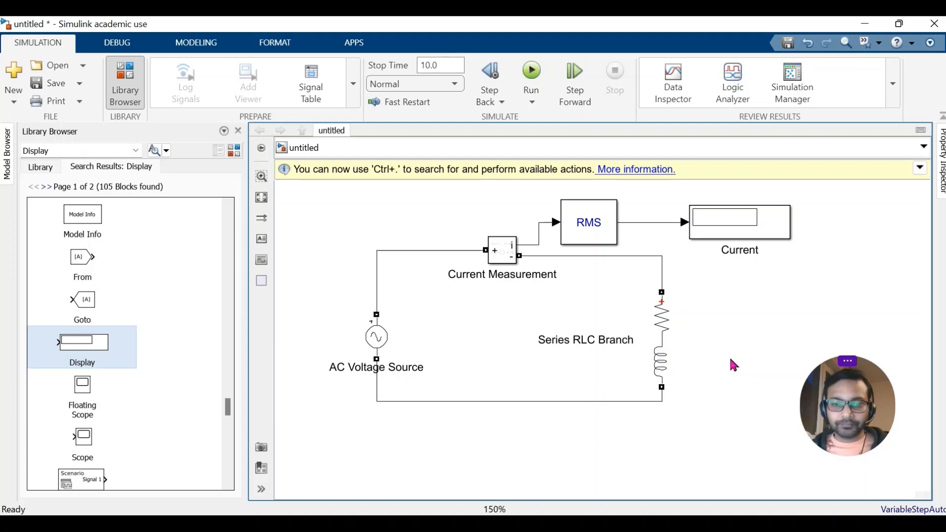
- Find the Simscape Voltage Measurement block with a library search and place it beside the Series RLC Branch, outside the circuit loop
{"action": "left_click", "coordinate": [69, 149]}
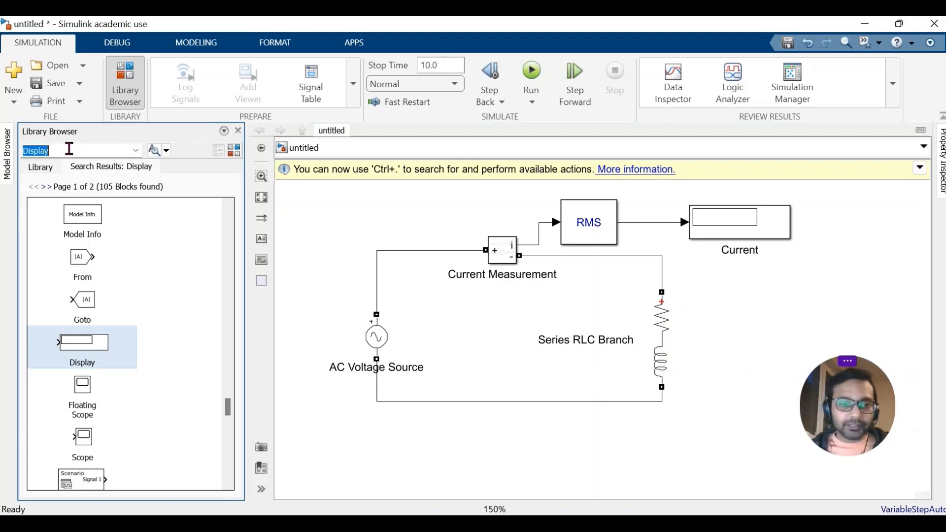
{"action": "type", "text": "Vol"}
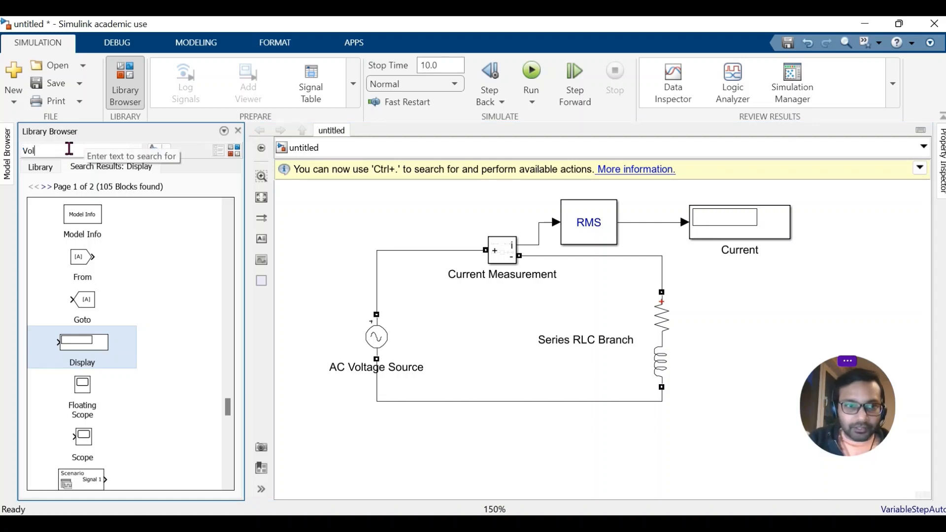
{"action": "type", "text": "tage"}
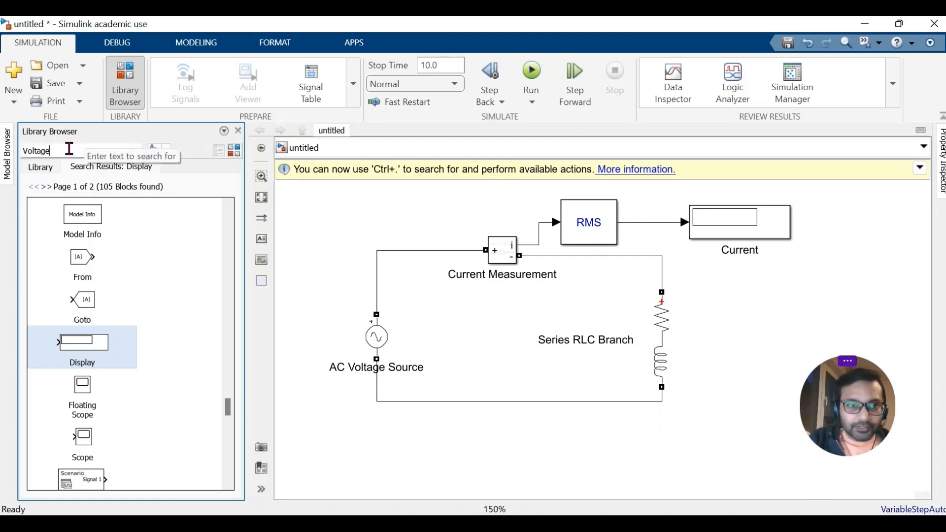
{"action": "type", "text": " Measuren"}
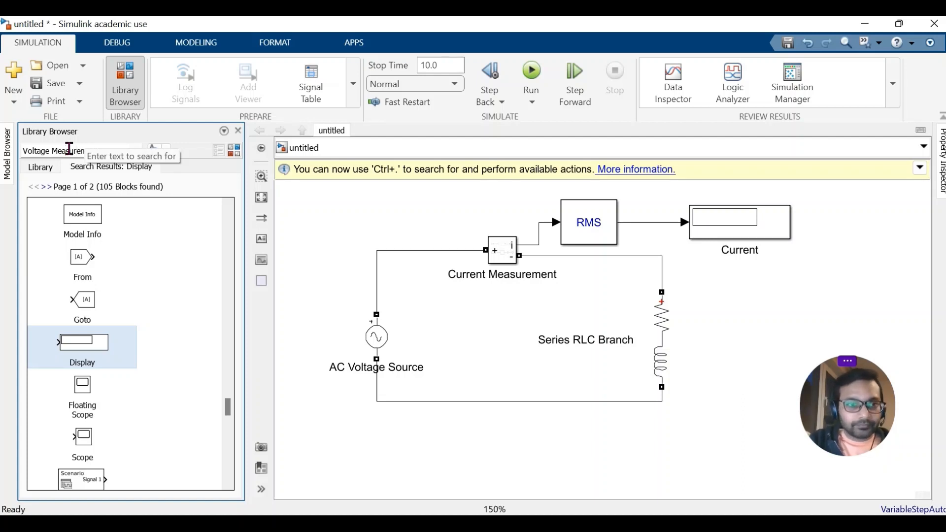
{"action": "key", "text": "Return"}
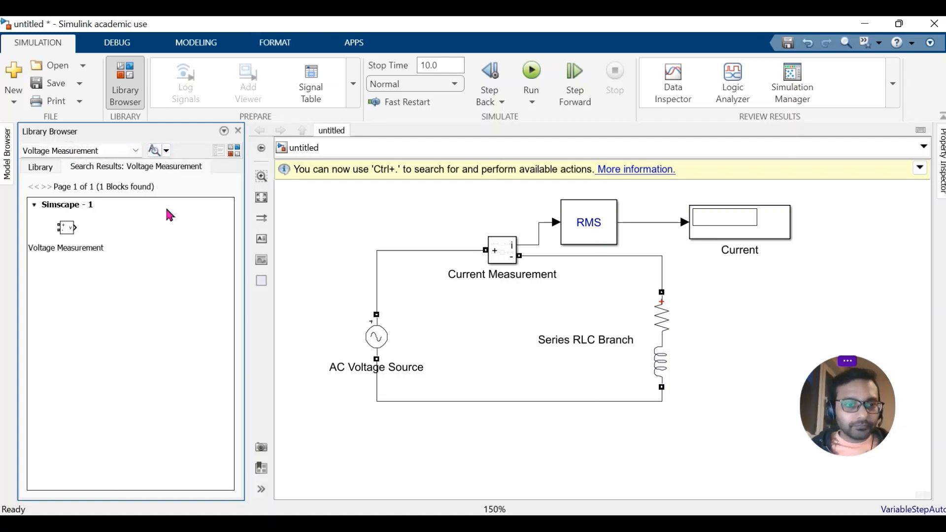
{"action": "left_click_drag", "start_coordinate": [63, 237], "coordinate": [724, 321]}
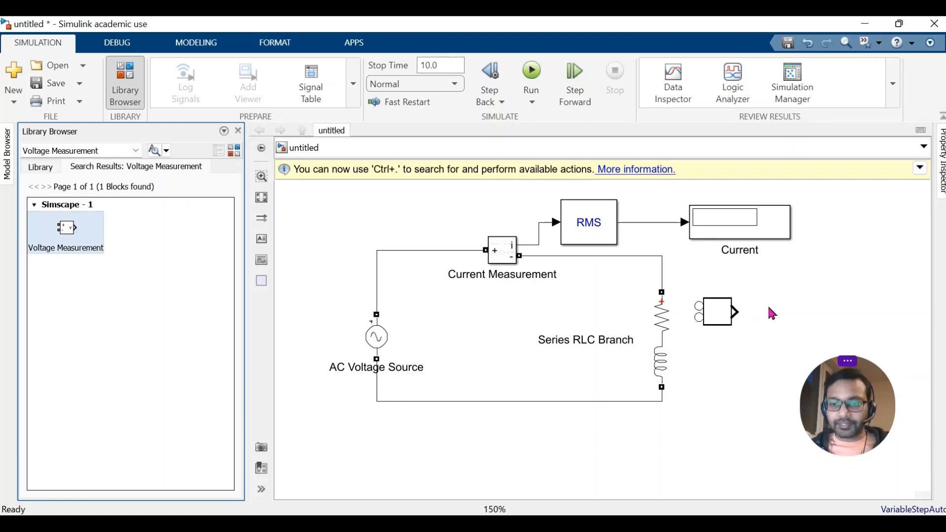
- Set Show Block Name to On for the Voltage Measurement block
{"action": "left_click", "coordinate": [716, 319]}
{"action": "right_click", "coordinate": [716, 319]}
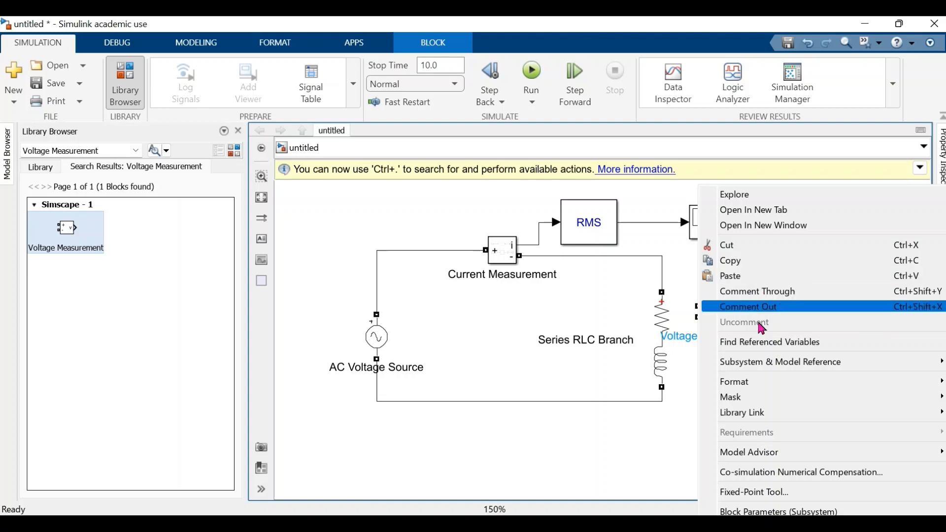
{"action": "mouse_move", "coordinate": [760, 392]}
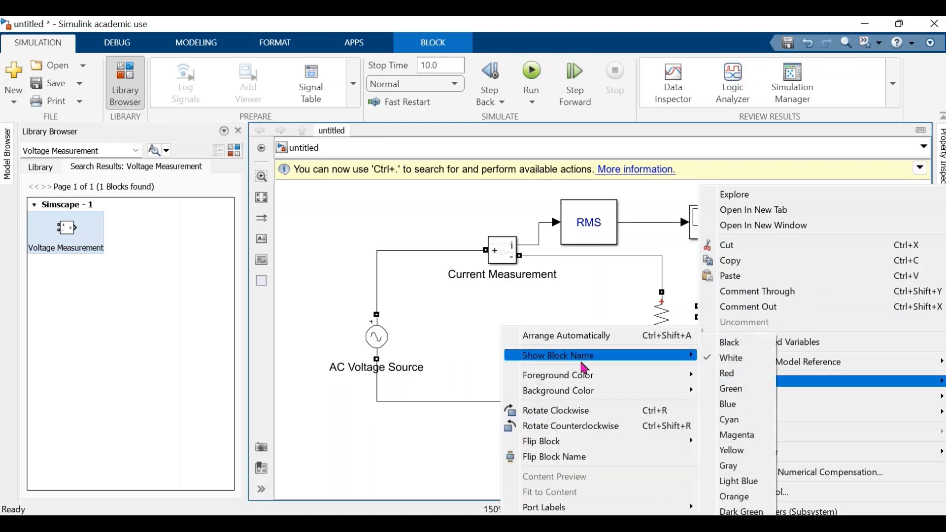
{"action": "mouse_move", "coordinate": [626, 357]}
{"action": "left_click", "coordinate": [712, 374]}
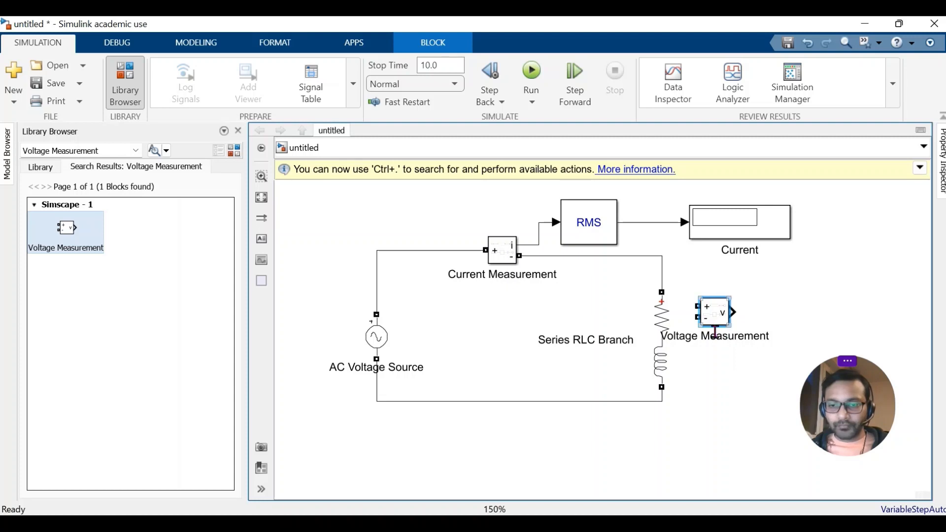
- Shorten the Voltage Measurement block's name to Voltage
{"action": "left_click", "coordinate": [715, 333]}
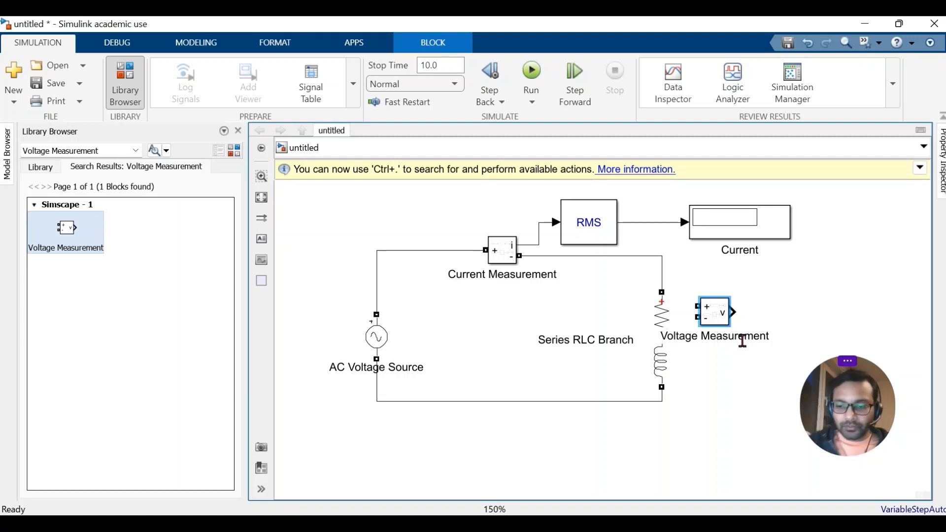
{"action": "key", "text": "Delete"}
{"action": "key", "text": "Delete"}
{"action": "key", "text": "Delete"}
{"action": "key", "text": "Delete"}
{"action": "key", "text": "Delete"}
{"action": "key", "text": "Delete"}
{"action": "key", "text": "Delete"}
{"action": "key", "text": "Delete"}
{"action": "key", "text": "Delete"}
{"action": "key", "text": "BackSpace"}
{"action": "key", "text": "BackSpace"}
{"action": "key", "text": "BackSpace"}
{"action": "key", "text": "BackSpace"}
{"action": "key", "text": "BackSpace"}
{"action": "key", "text": "BackSpace"}
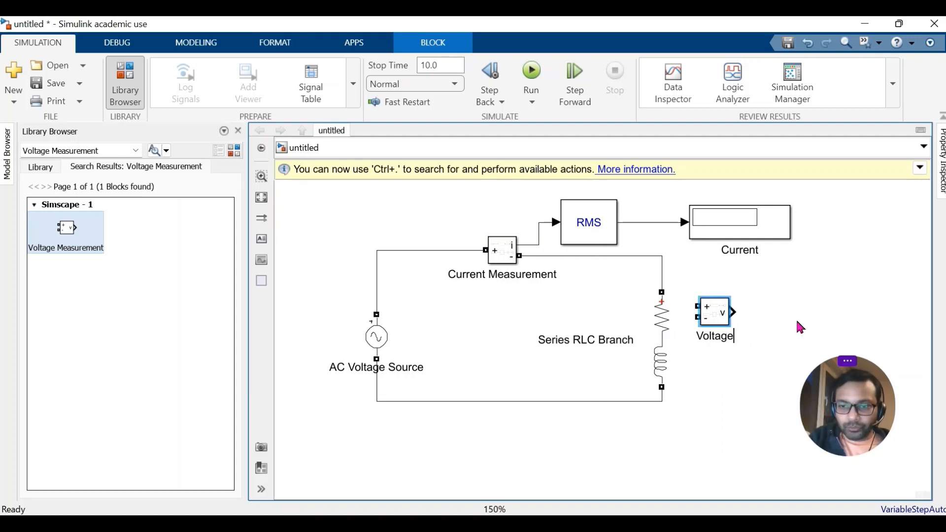
- Rename the Voltage Measurement block as VR
{"action": "key", "text": "BackSpace"}
{"action": "key", "text": "BackSpace"}
{"action": "key", "text": "BackSpace"}
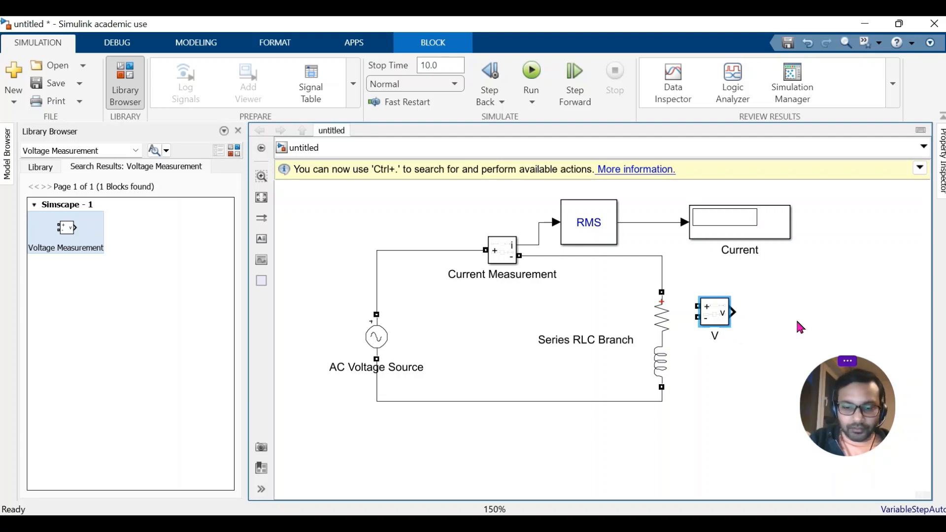
{"action": "type", "text": "R"}
{"action": "left_click", "coordinate": [729, 323]}
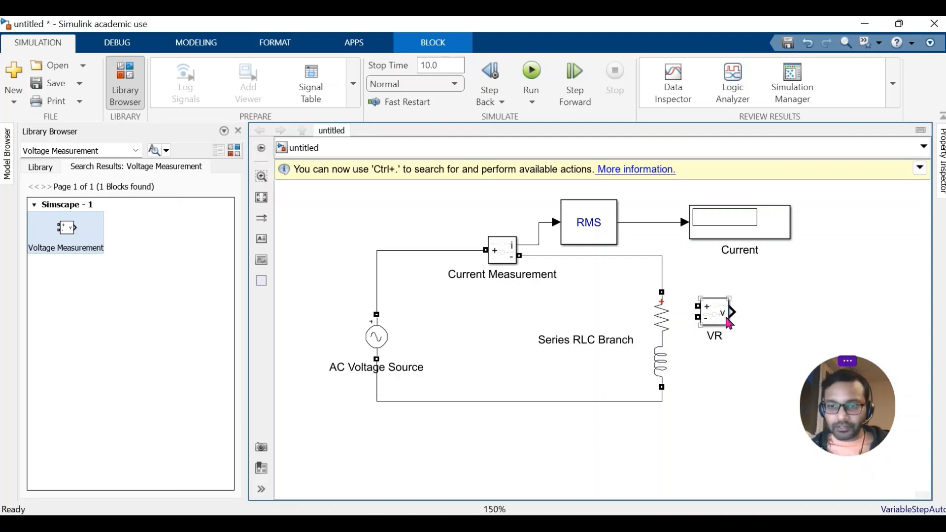
- Duplicate the VR voltage measurement block and place the copy directly beneath the original
{"action": "left_click", "coordinate": [714, 318]}
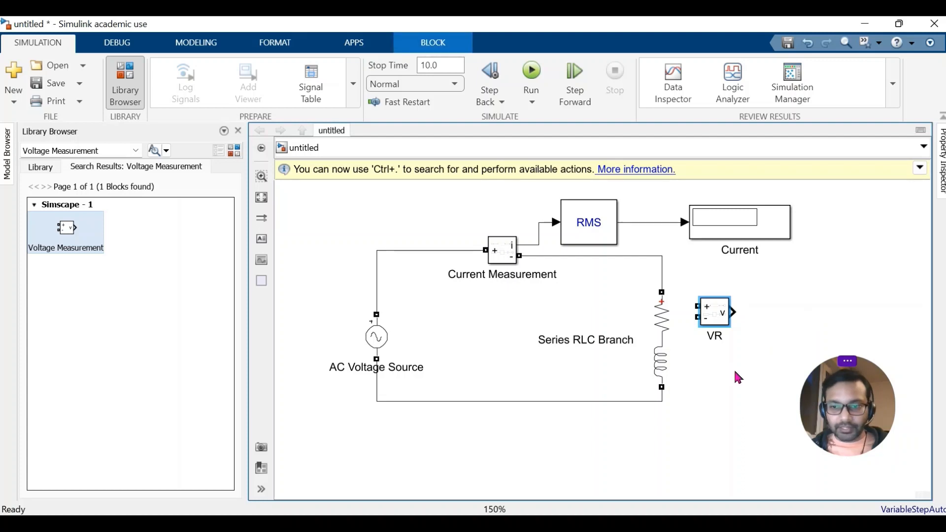
{"action": "key", "text": "ctrl+v"}
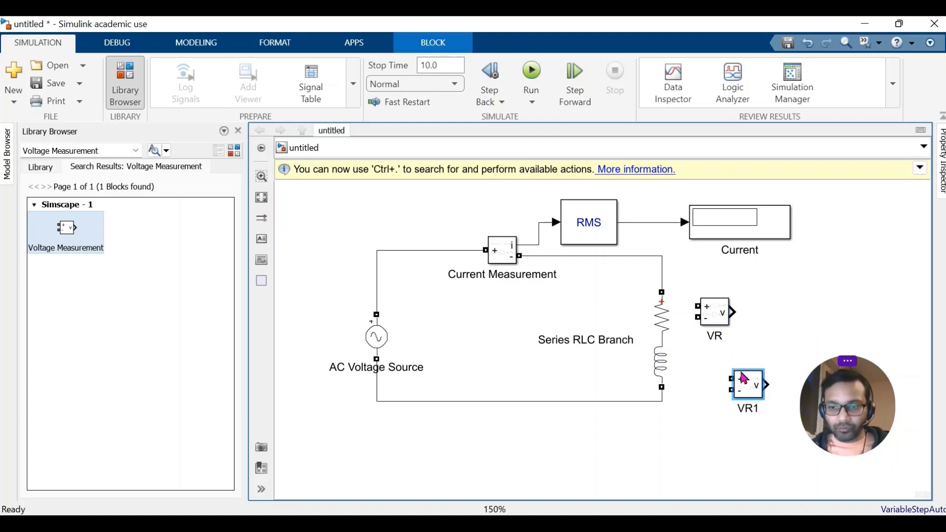
{"action": "left_click_drag", "start_coordinate": [749, 385], "coordinate": [716, 366]}
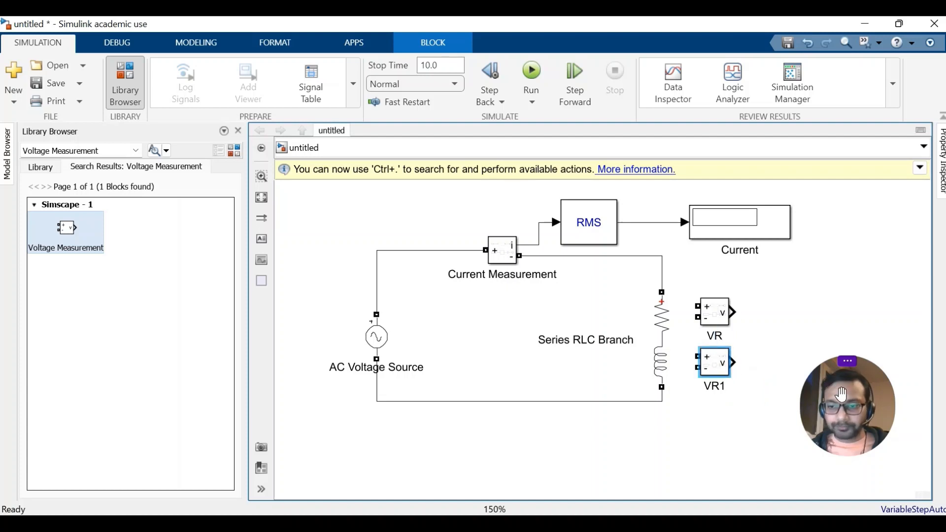
- Connect VR's positive terminal to the wire above the Series RLC Branch and draw a short open-ended wire from its negative terminal
{"action": "left_click_drag", "start_coordinate": [789, 389], "coordinate": [98, 406]}
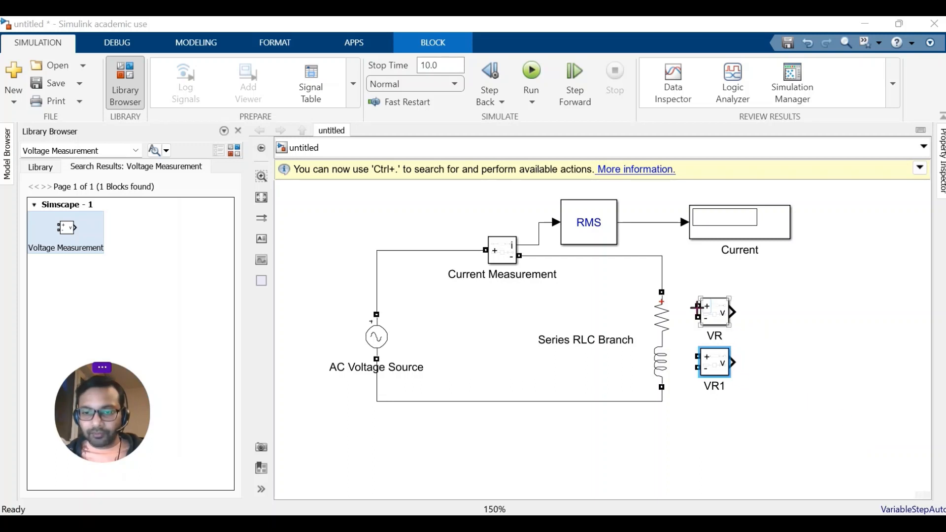
{"action": "mouse_move", "coordinate": [697, 308]}
{"action": "left_mouse_down"}
{"action": "mouse_move", "coordinate": [677, 274]}
{"action": "mouse_move", "coordinate": [663, 269]}
{"action": "mouse_move", "coordinate": [632, 294]}
{"action": "mouse_move", "coordinate": [683, 287]}
{"action": "left_mouse_up"}
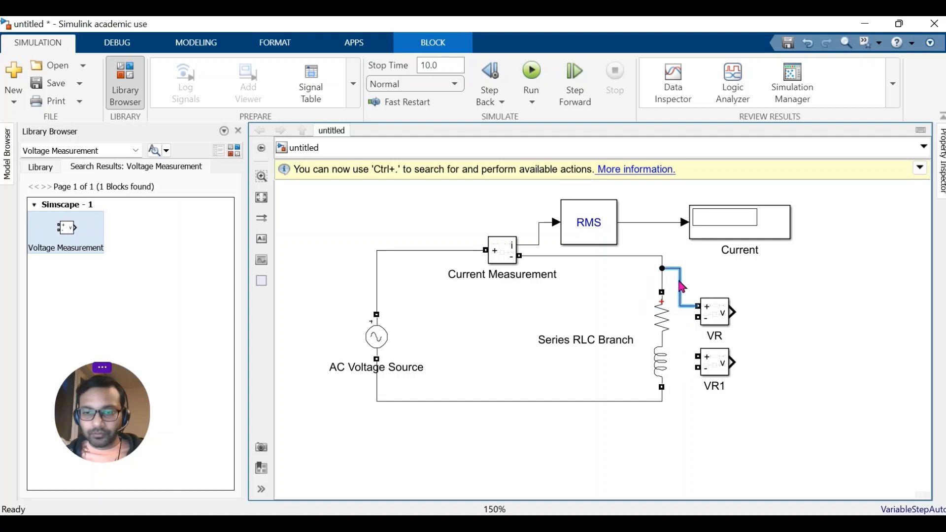
{"action": "mouse_move", "coordinate": [695, 318]}
{"action": "left_mouse_down"}
{"action": "mouse_move", "coordinate": [663, 340]}
{"action": "mouse_move", "coordinate": [663, 328]}
{"action": "mouse_move", "coordinate": [683, 326]}
{"action": "left_mouse_up"}
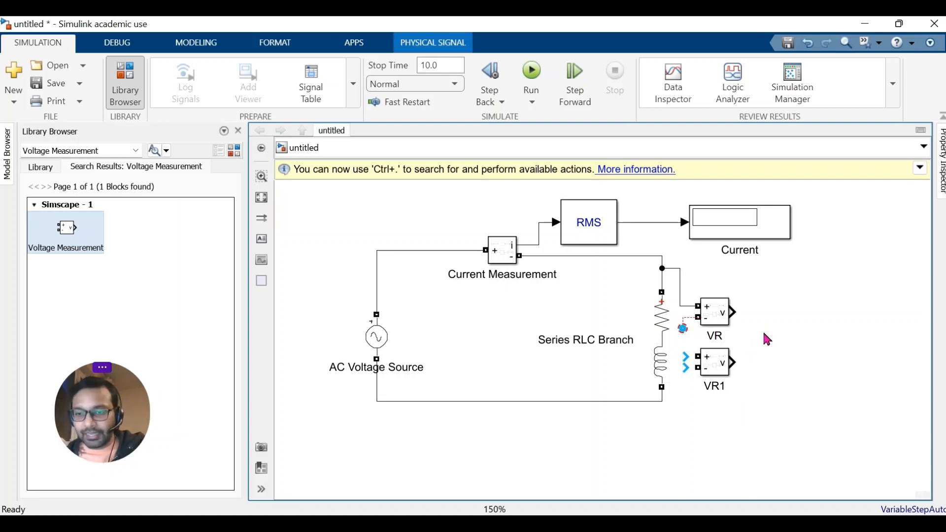
- Set the Series RLC Branch's branch type to R, keeping the resistance at 10 Ohms
{"action": "left_click", "coordinate": [673, 361]}
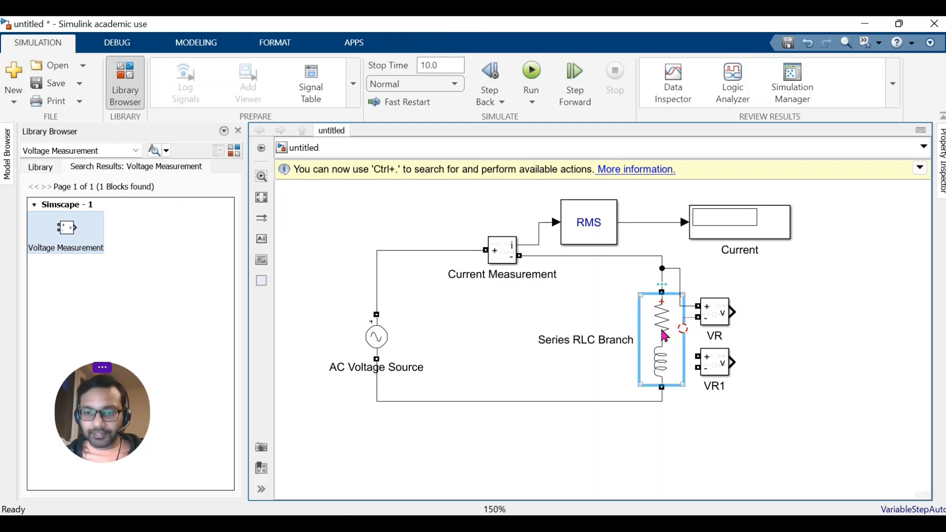
{"action": "double_click", "coordinate": [669, 348]}
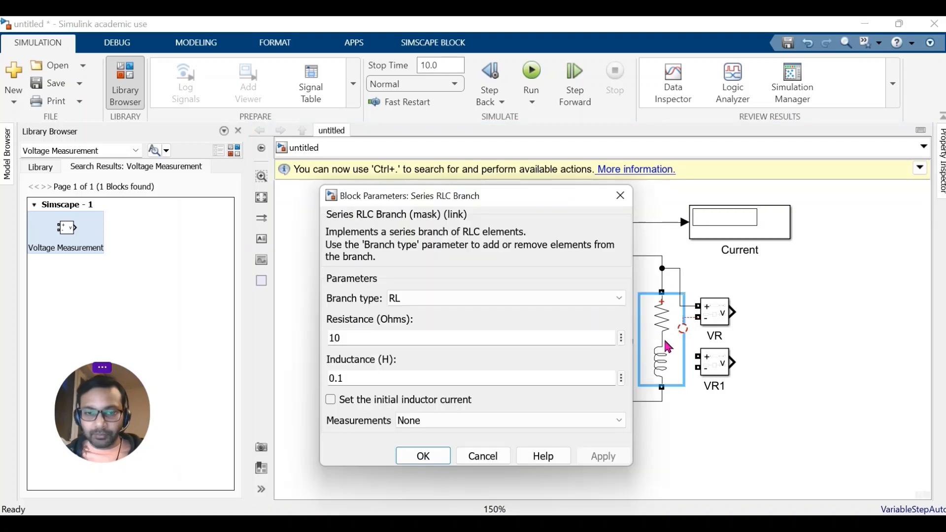
{"action": "left_click", "coordinate": [617, 306]}
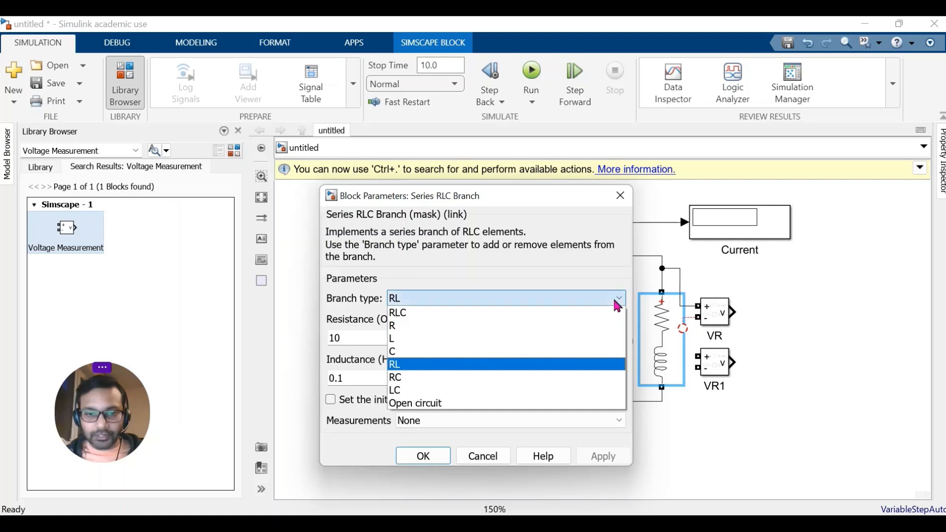
{"action": "left_click", "coordinate": [530, 326]}
{"action": "left_click", "coordinate": [606, 455]}
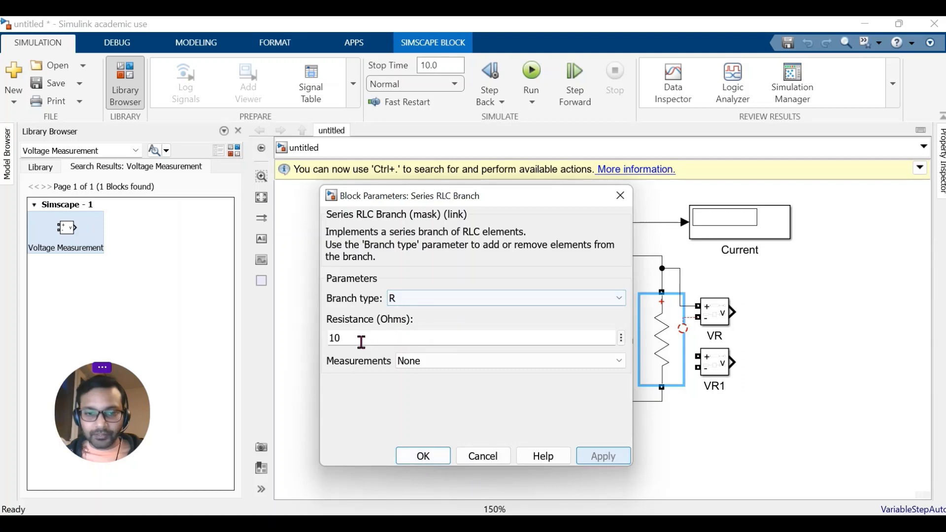
{"action": "left_click", "coordinate": [424, 457]}
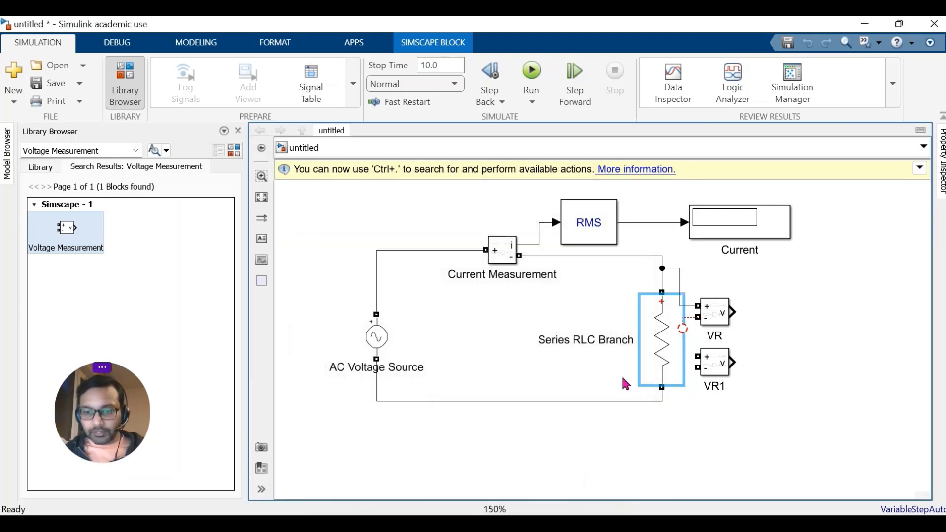
- Duplicate the resistor branch and place the copy beside the two voltage measurement blocks, outside the circuit
{"action": "left_click", "coordinate": [718, 443]}
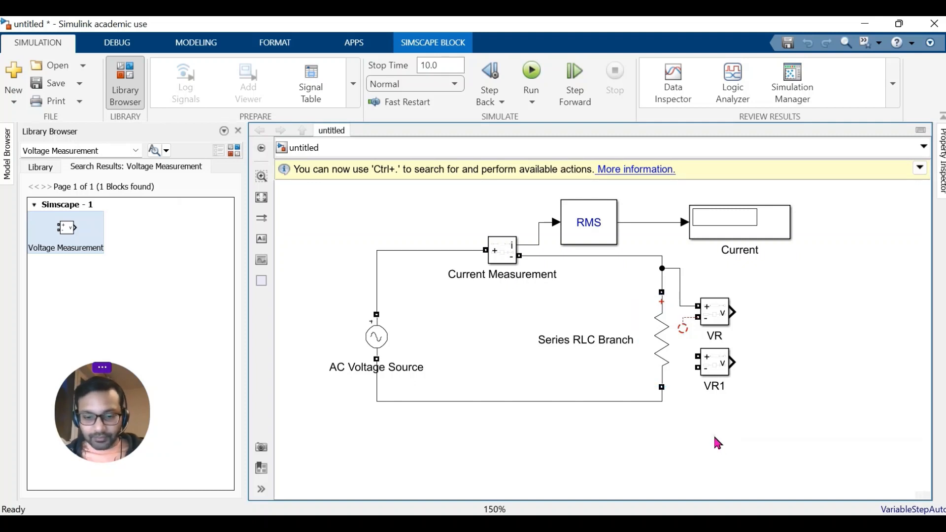
{"action": "key", "text": "ctrl+v"}
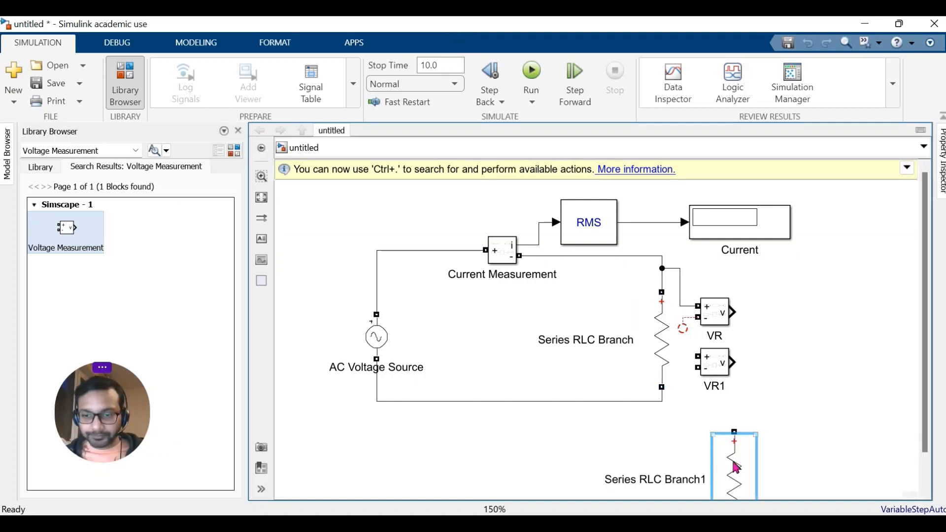
{"action": "left_click_drag", "start_coordinate": [734, 459], "coordinate": [827, 357]}
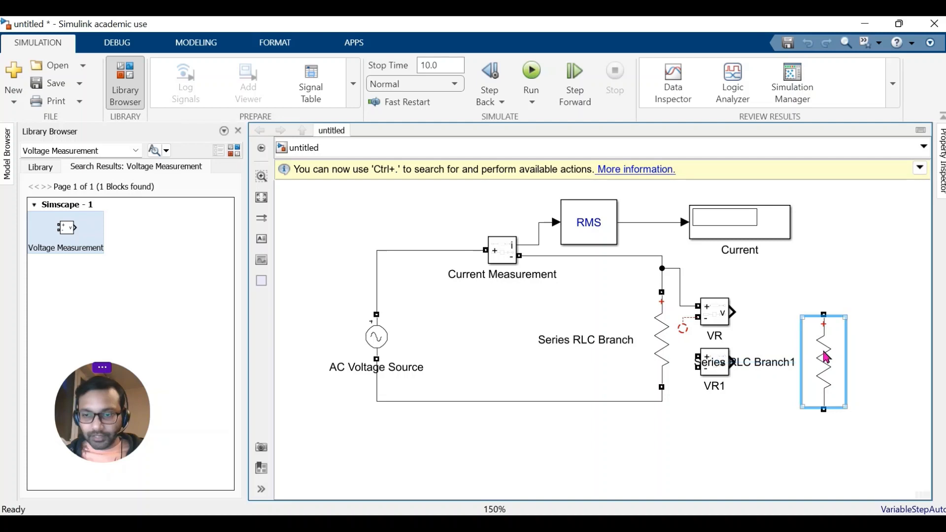
- Set the copied branch's branch type to L, keeping the inductance at 0.1 H
{"action": "double_click", "coordinate": [827, 357]}
{"action": "left_click", "coordinate": [674, 350]}
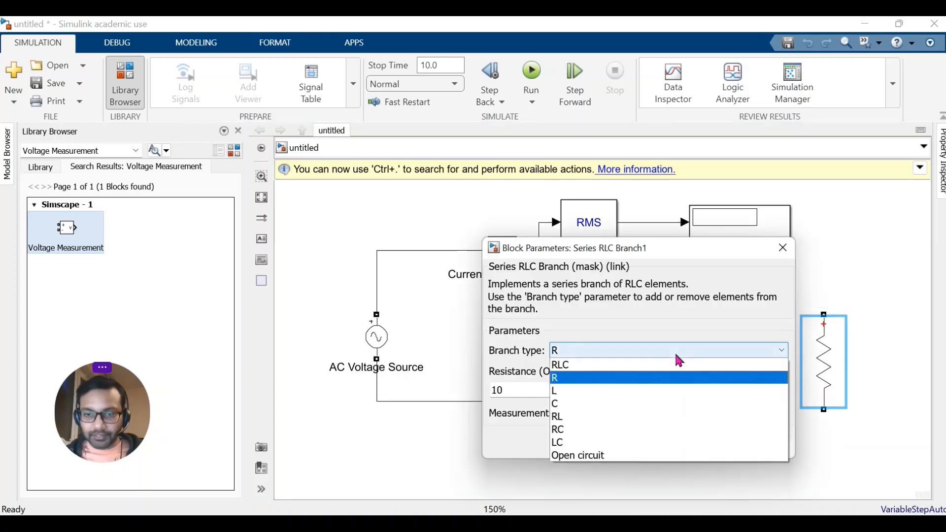
{"action": "left_click", "coordinate": [599, 393]}
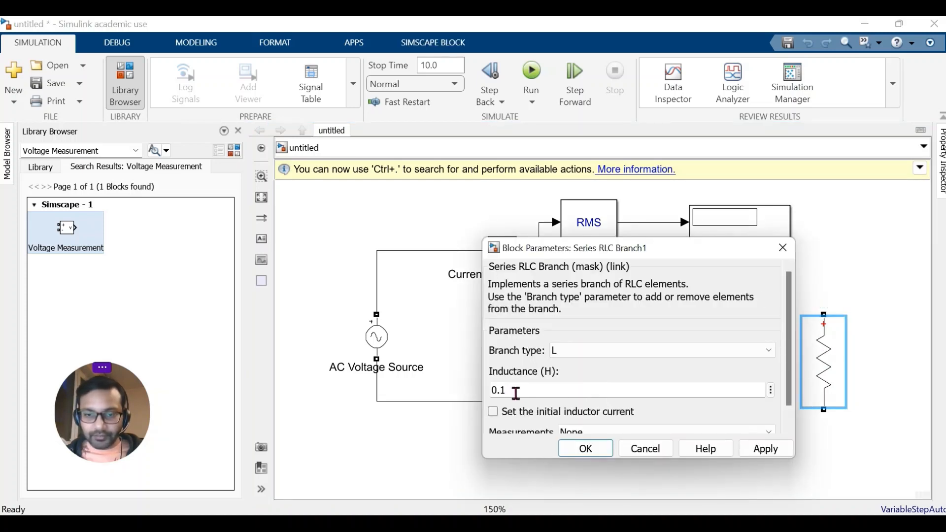
{"action": "left_click", "coordinate": [763, 448]}
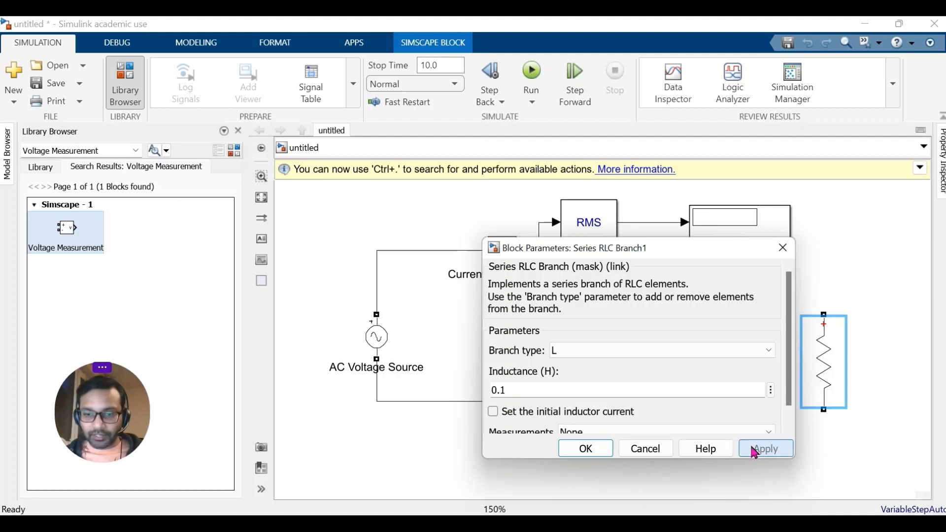
{"action": "left_click", "coordinate": [595, 452]}
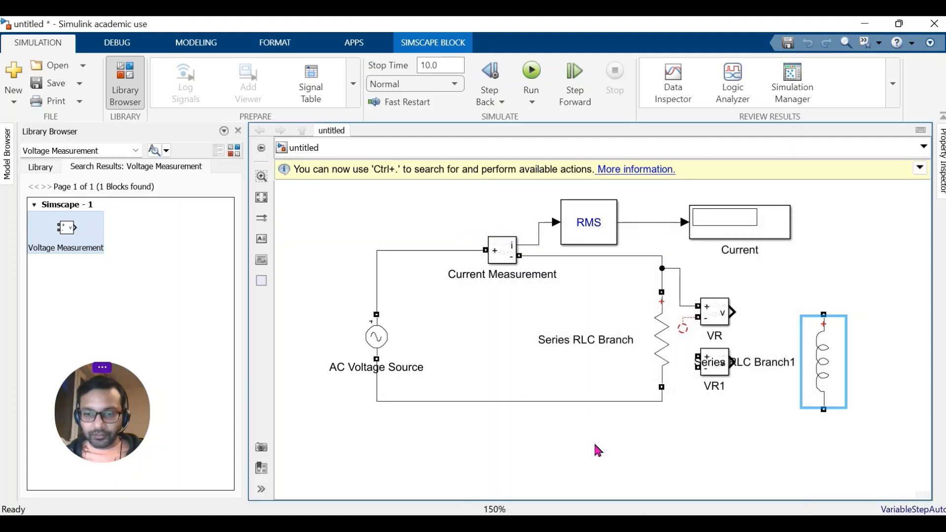
- Shrink the resistor block and delete the wire joining its lower end to the AC Voltage Source
{"action": "left_click", "coordinate": [662, 340]}
{"action": "left_click_drag", "start_coordinate": [685, 387], "coordinate": [675, 348]}
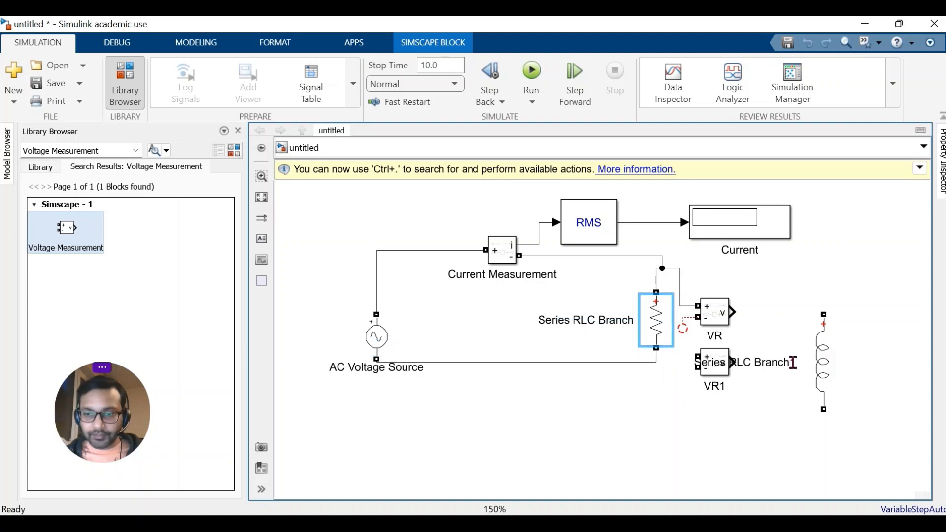
{"action": "left_click", "coordinate": [610, 363]}
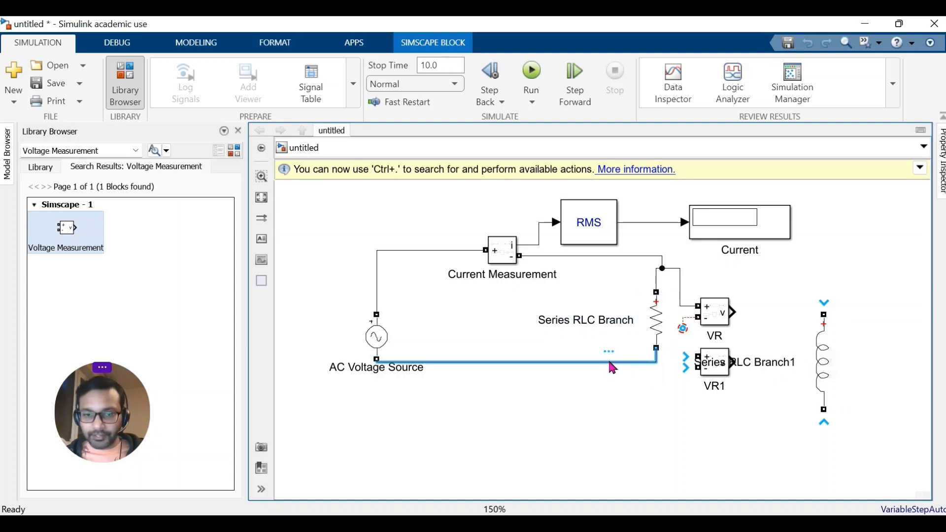
{"action": "key", "text": "Delete"}
- Shrink the inductor block and connect it in series between the resistor's lower end and the AC Voltage Source's lower terminal
{"action": "left_click", "coordinate": [819, 365]}
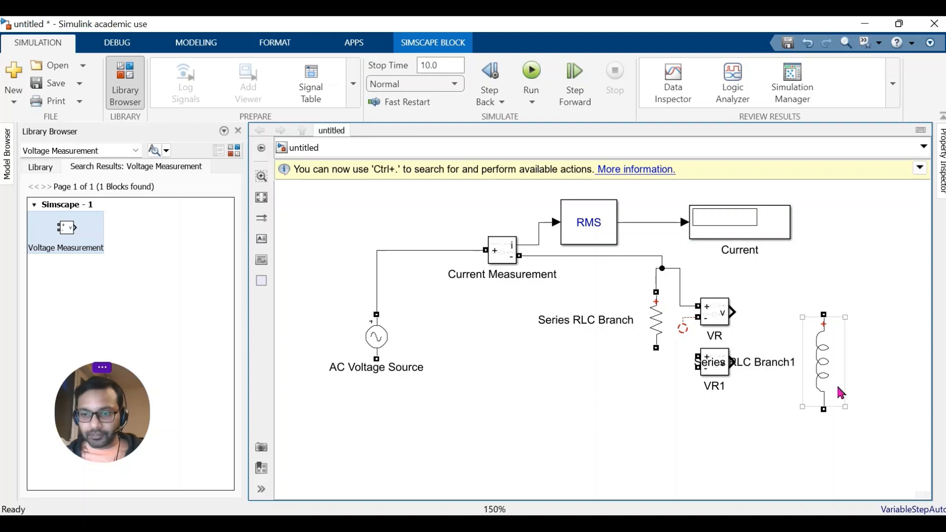
{"action": "left_click_drag", "start_coordinate": [846, 407], "coordinate": [835, 374]}
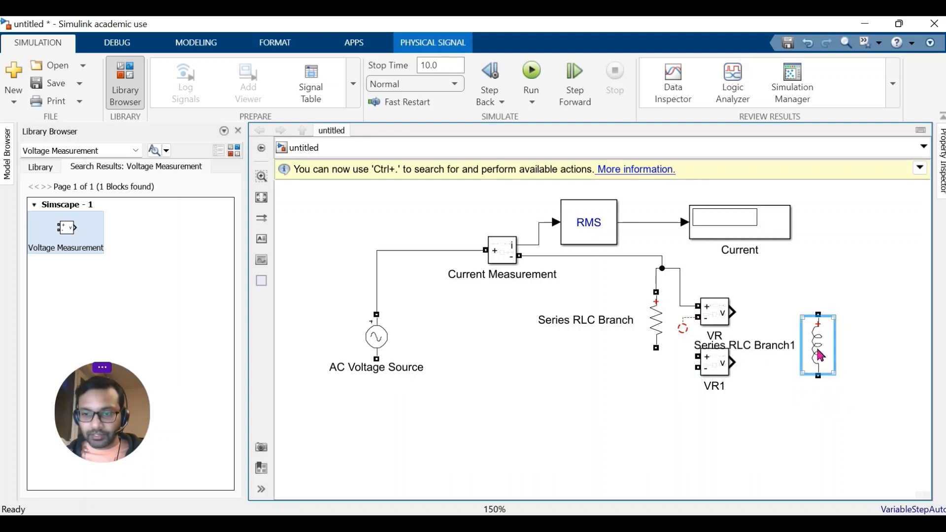
{"action": "left_click_drag", "start_coordinate": [820, 356], "coordinate": [657, 413]}
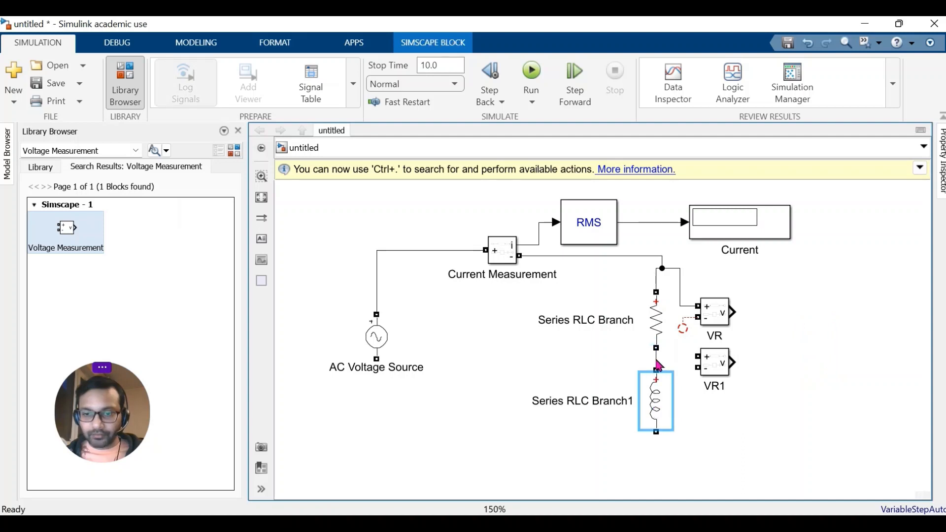
{"action": "left_click", "coordinate": [682, 363]}
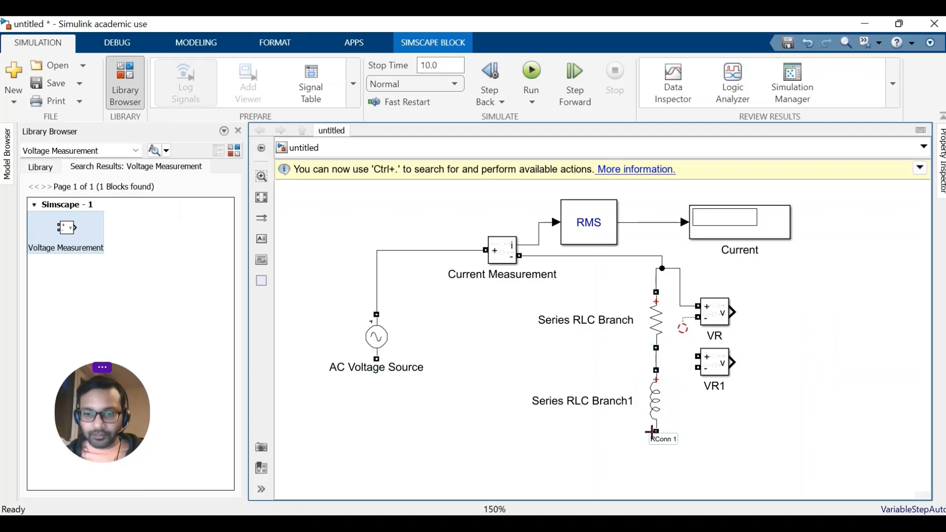
{"action": "left_click_drag", "start_coordinate": [652, 433], "coordinate": [383, 371]}
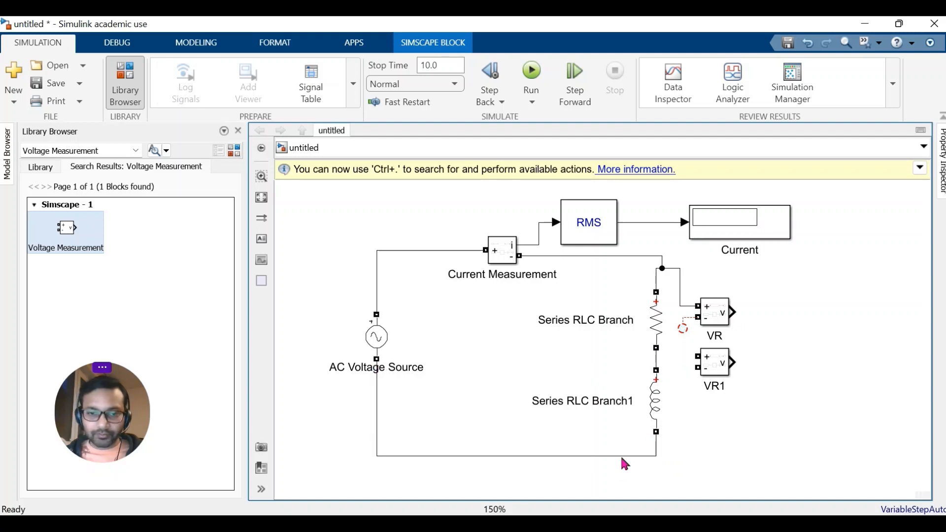
- Rename the resistor block as "R = 10 Ohms"
{"action": "left_click", "coordinate": [591, 324]}
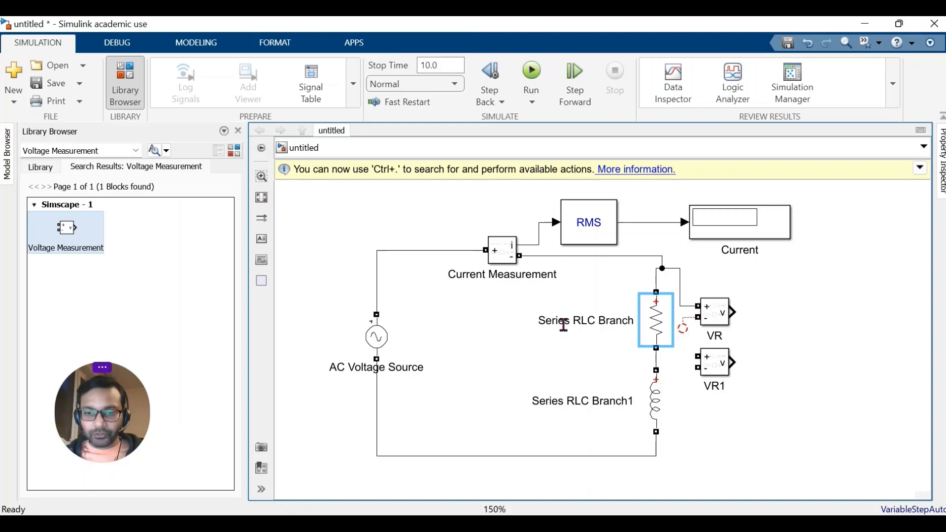
{"action": "left_click_drag", "start_coordinate": [544, 325], "coordinate": [632, 326]}
{"action": "key", "text": "BackSpace"}
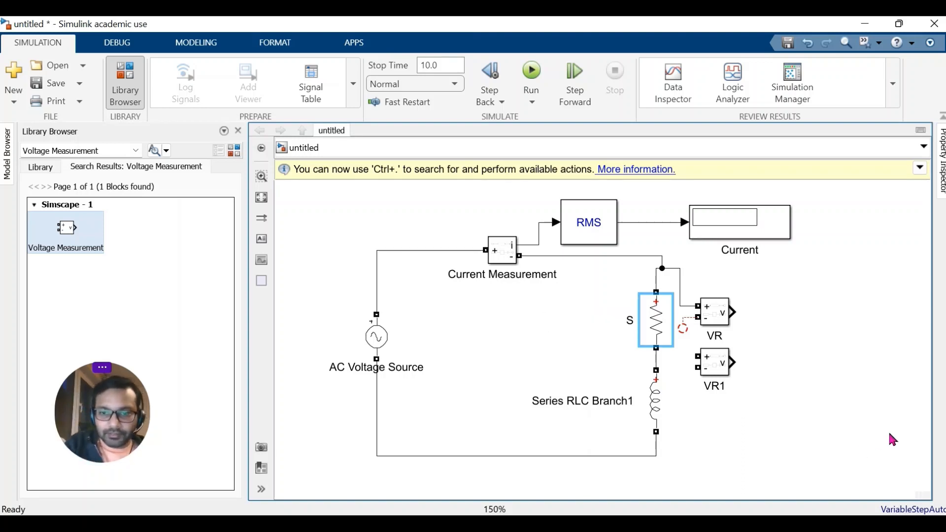
{"action": "type", "text": "R ="}
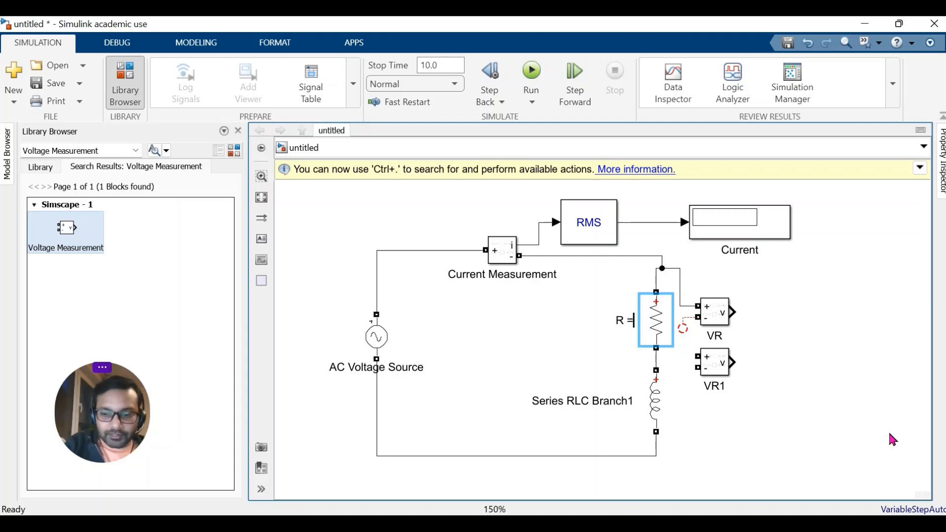
{"action": "type", "text": " 10"}
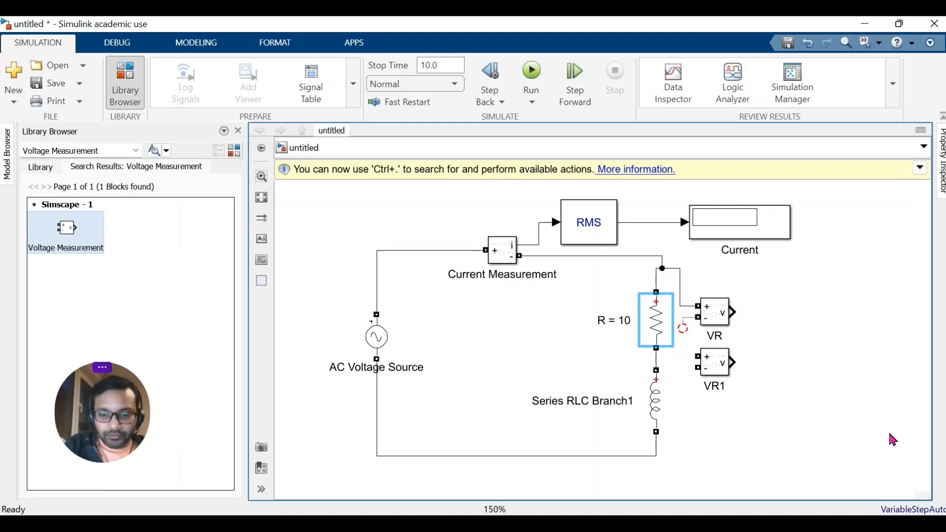
{"action": "type", "text": " Ohms"}
{"action": "left_click", "coordinate": [760, 453]}
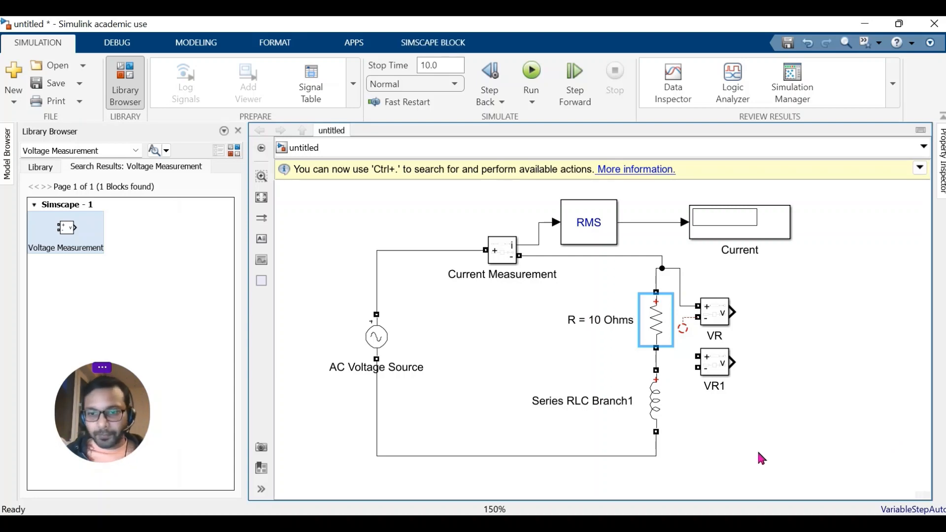
- Rename the inductor block as "L = 0.1 H"
{"action": "double_click", "coordinate": [581, 401]}
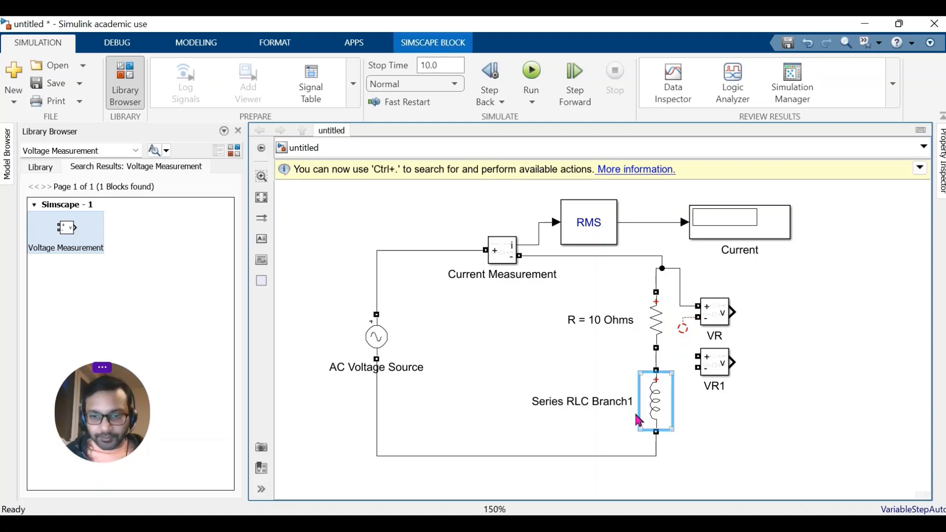
{"action": "left_click_drag", "start_coordinate": [537, 401], "coordinate": [659, 404]}
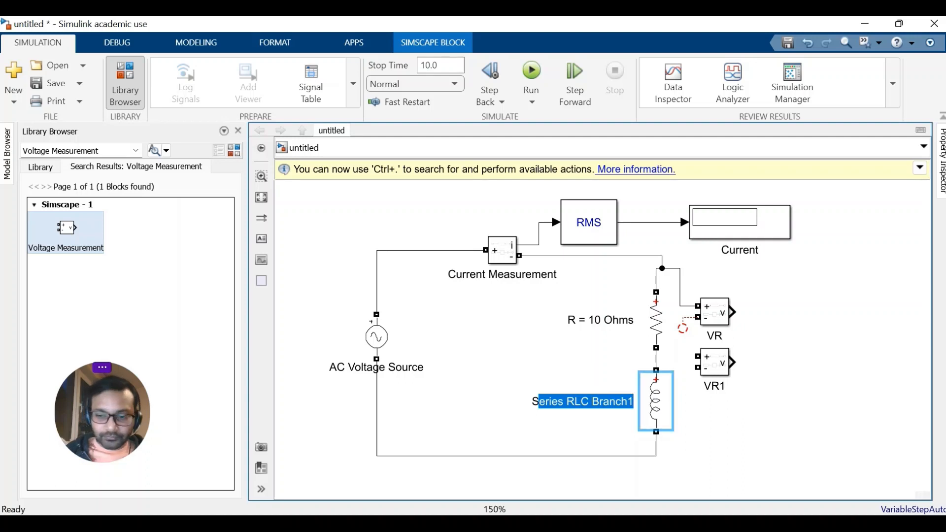
{"action": "key", "text": "BackSpace"}
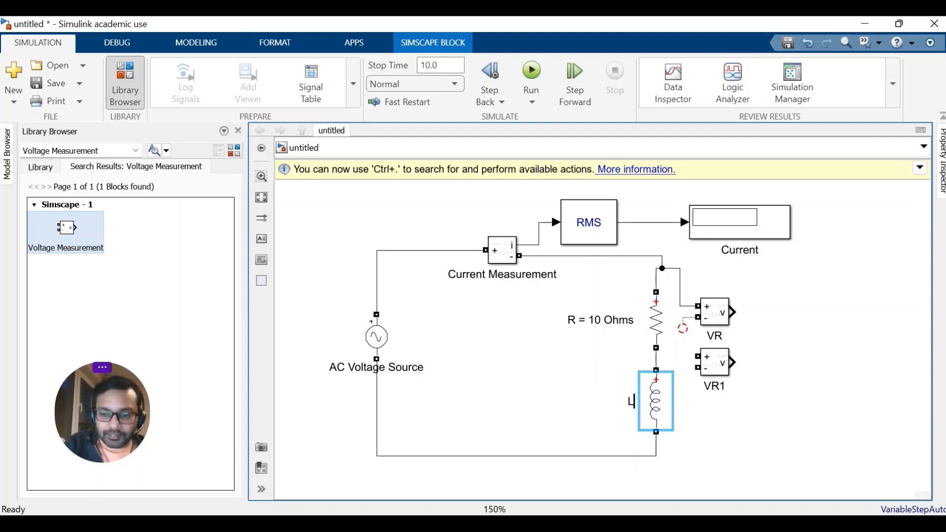
{"action": "type", "text": "L = 0"}
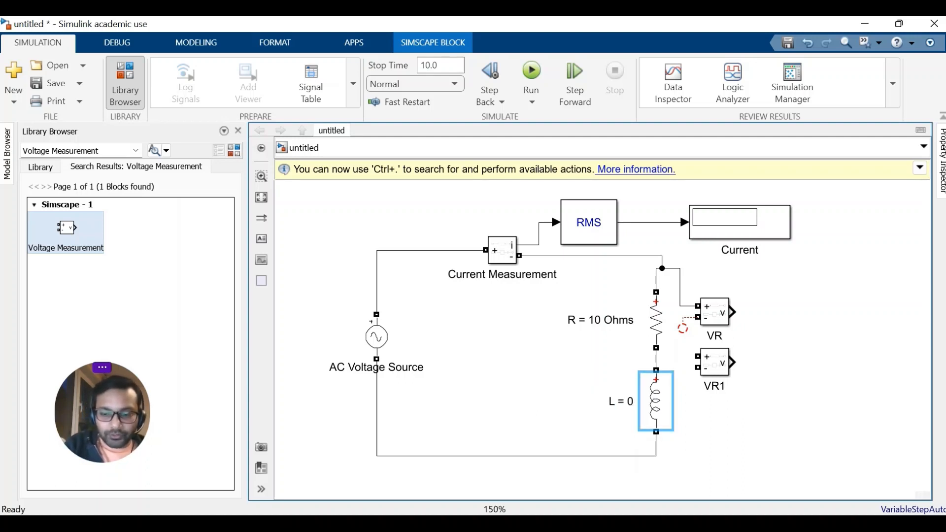
{"action": "type", "text": ".1 H"}
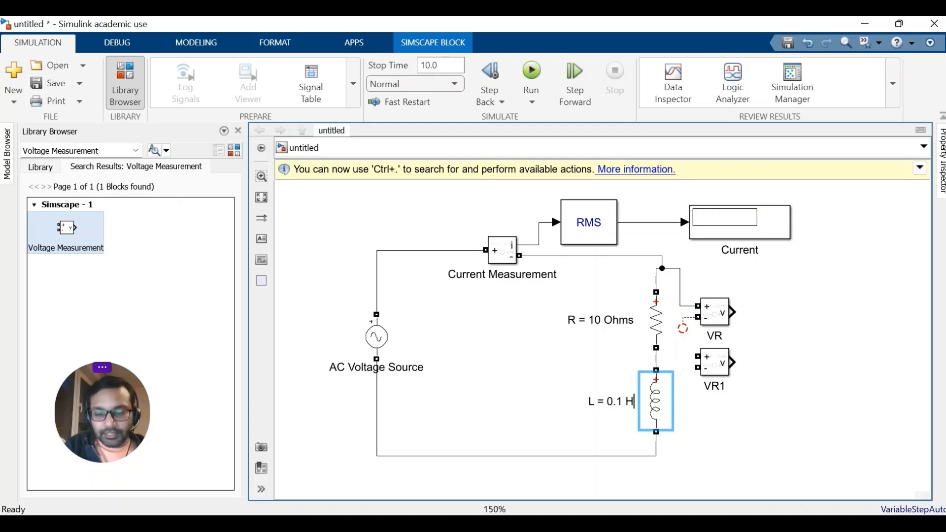
{"action": "left_click", "coordinate": [807, 389]}
- Delete VR's dangling negative wire, move VR1 down beside the inductor, and connect VR's negative terminal to the resistor–inductor junction
{"action": "mouse_move", "coordinate": [697, 336]}
{"action": "left_mouse_down"}
{"action": "mouse_move", "coordinate": [680, 320]}
{"action": "mouse_move", "coordinate": [661, 339]}
{"action": "mouse_move", "coordinate": [695, 320]}
{"action": "mouse_move", "coordinate": [658, 357]}
{"action": "mouse_move", "coordinate": [662, 342]}
{"action": "left_mouse_up"}
{"action": "left_click_drag", "start_coordinate": [657, 340], "coordinate": [677, 329]}
{"action": "key", "text": "Delete"}
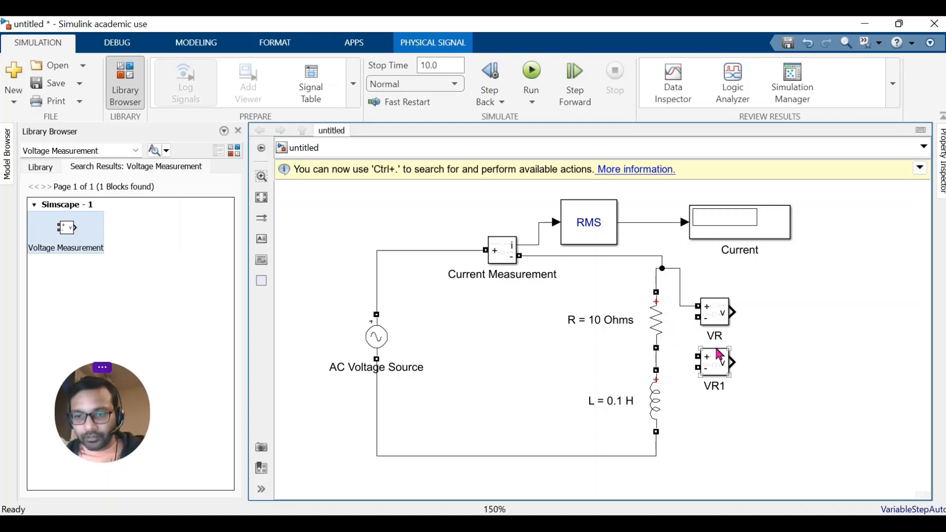
{"action": "left_click_drag", "start_coordinate": [720, 355], "coordinate": [764, 395]}
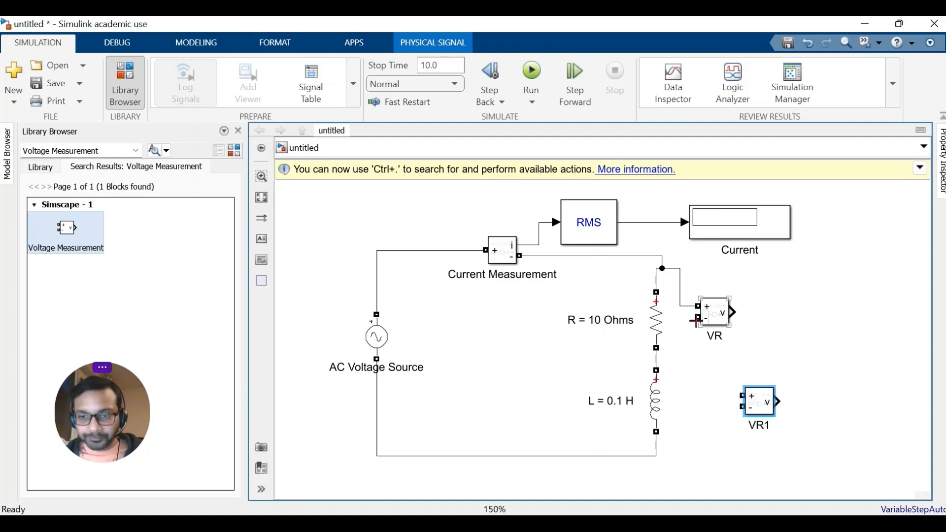
{"action": "left_click_drag", "start_coordinate": [696, 321], "coordinate": [654, 359]}
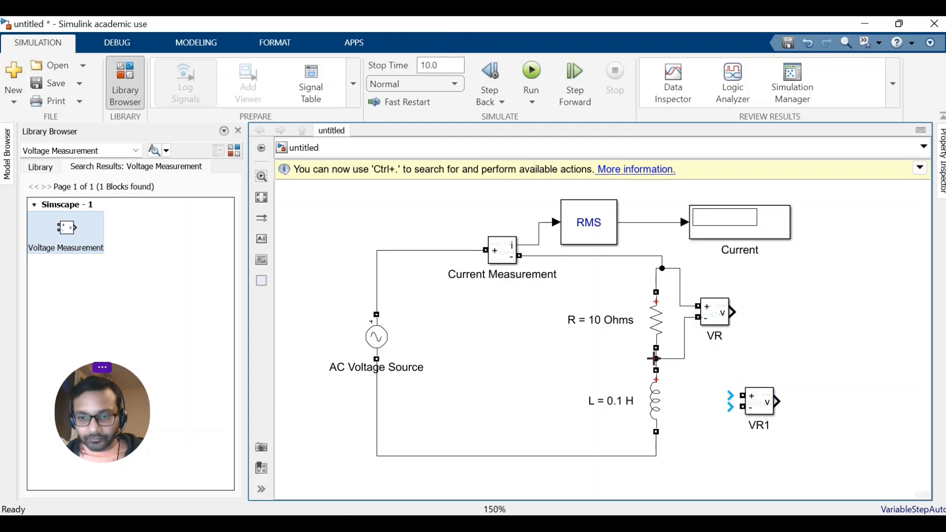
- Align VR1 below VR and connect it across the inductor, with its positive terminal at the resistor–inductor junction
{"action": "left_click", "coordinate": [754, 406]}
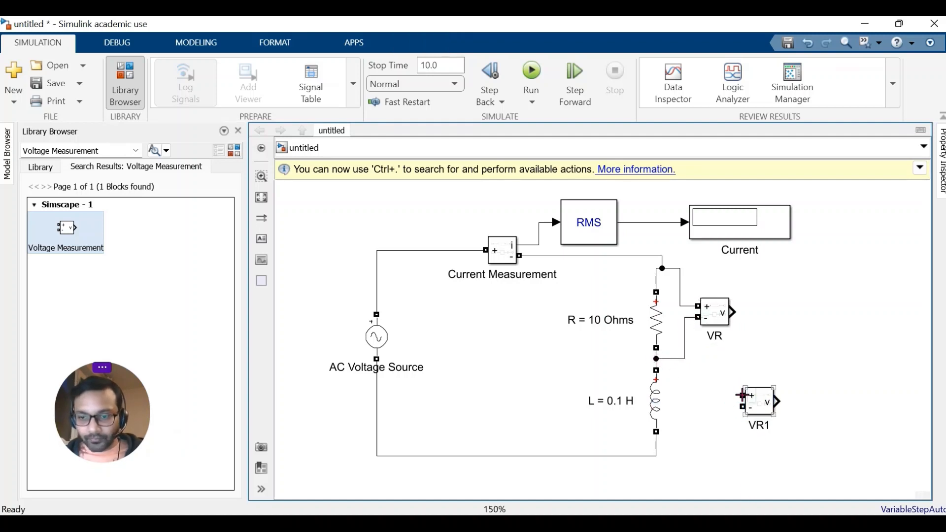
{"action": "left_click_drag", "start_coordinate": [743, 395], "coordinate": [656, 359]}
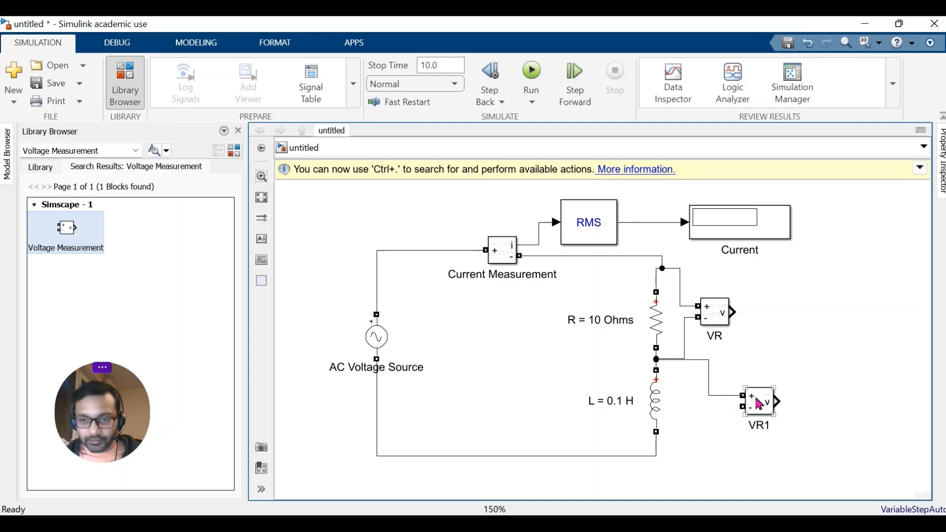
{"action": "left_click_drag", "start_coordinate": [766, 406], "coordinate": [656, 446]}
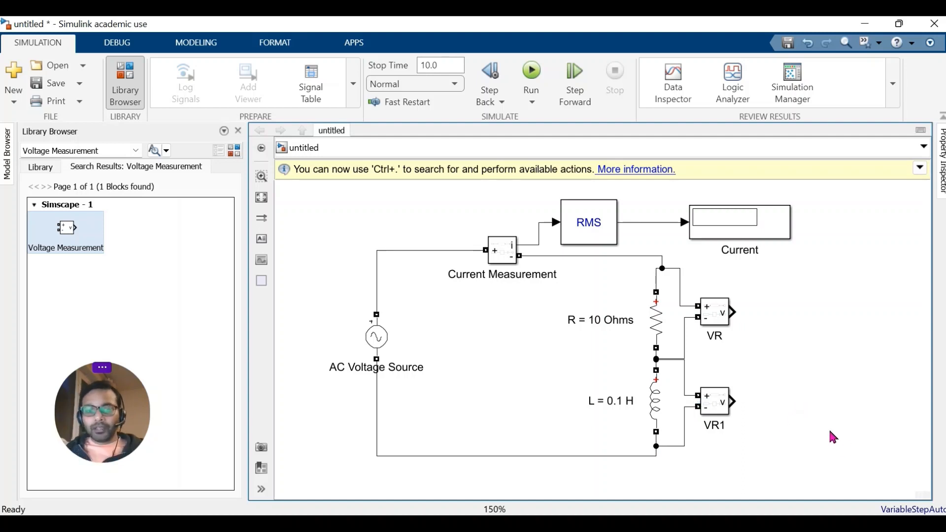
{"action": "left_click", "coordinate": [409, 368]}
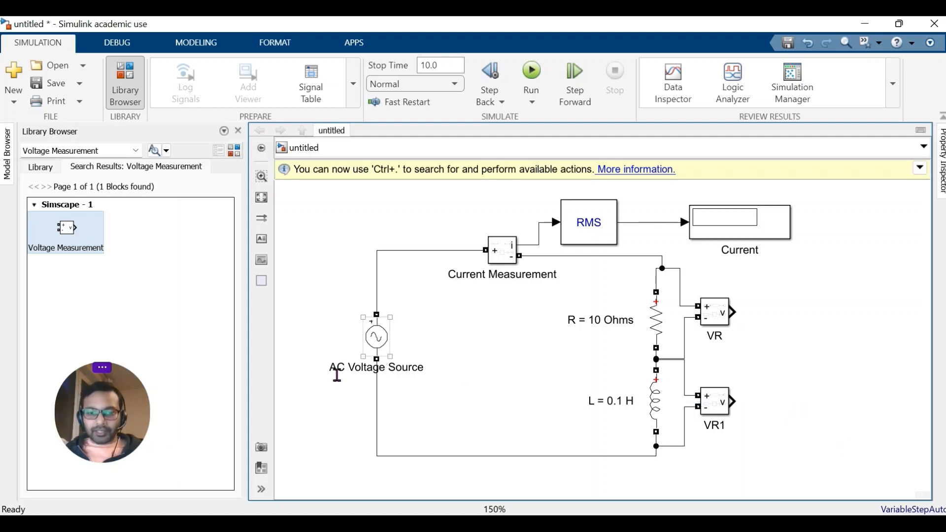
{"action": "left_click", "coordinate": [570, 408]}
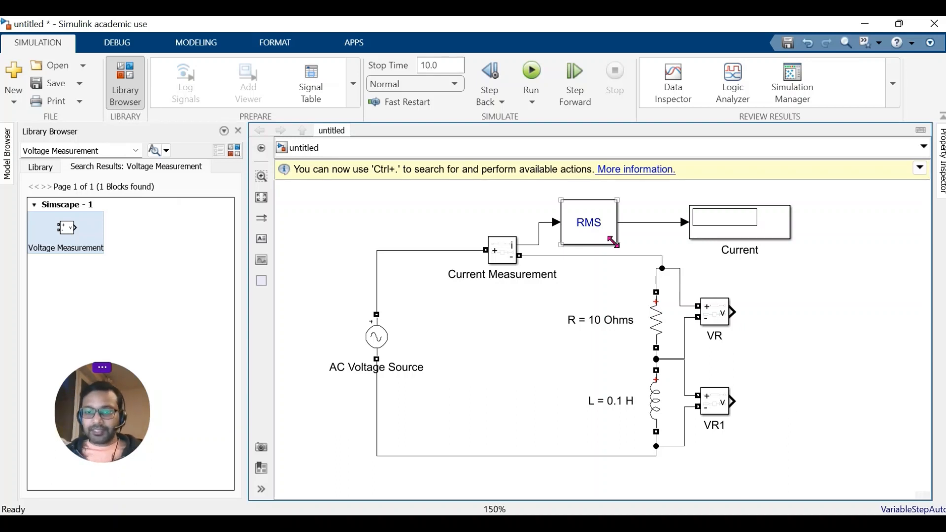
{"action": "left_click", "coordinate": [601, 232]}
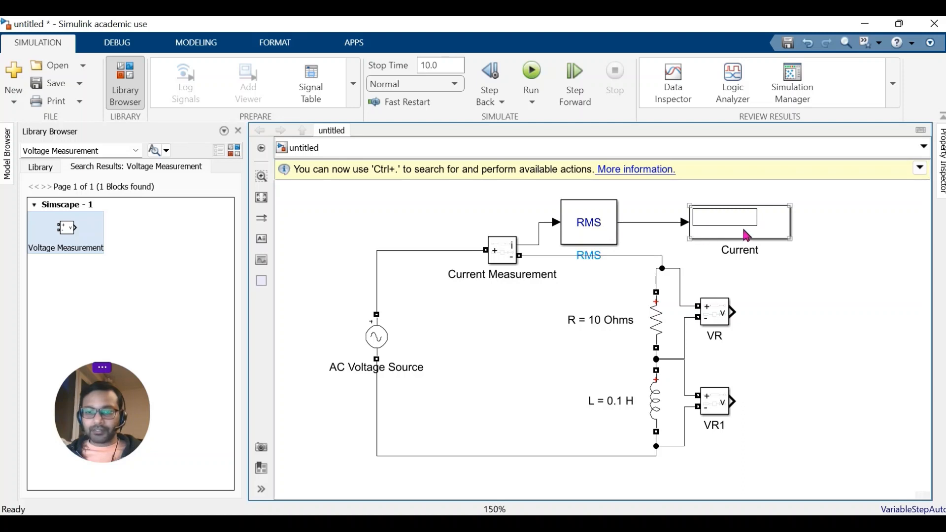
{"action": "left_click", "coordinate": [704, 236]}
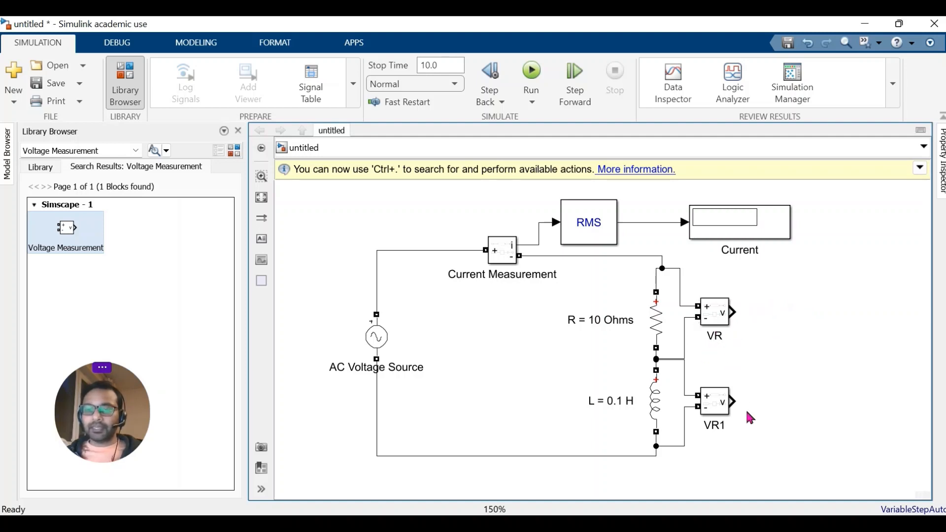
- Rename the VR1 voltage measurement block as "VL"
{"action": "left_click", "coordinate": [717, 427]}
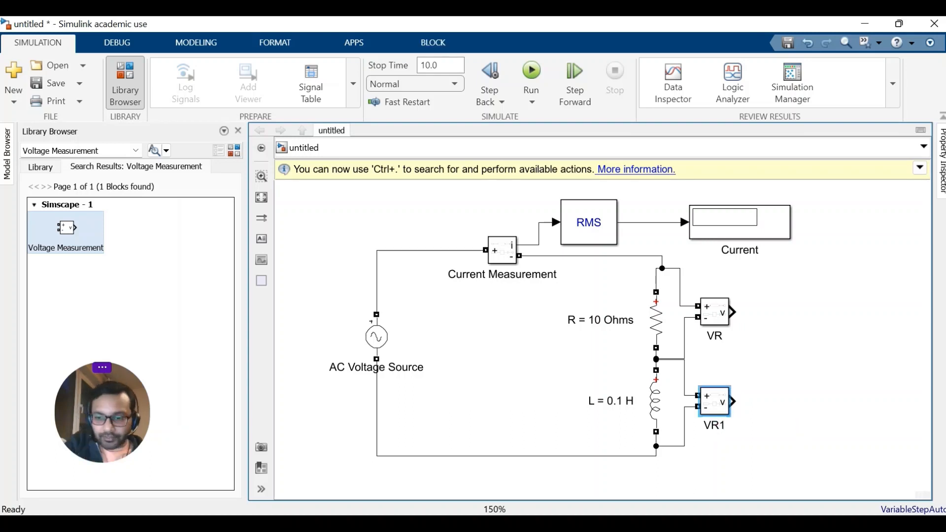
{"action": "key", "text": "BackSpace"}
{"action": "key", "text": "BackSpace"}
{"action": "type", "text": "L"}
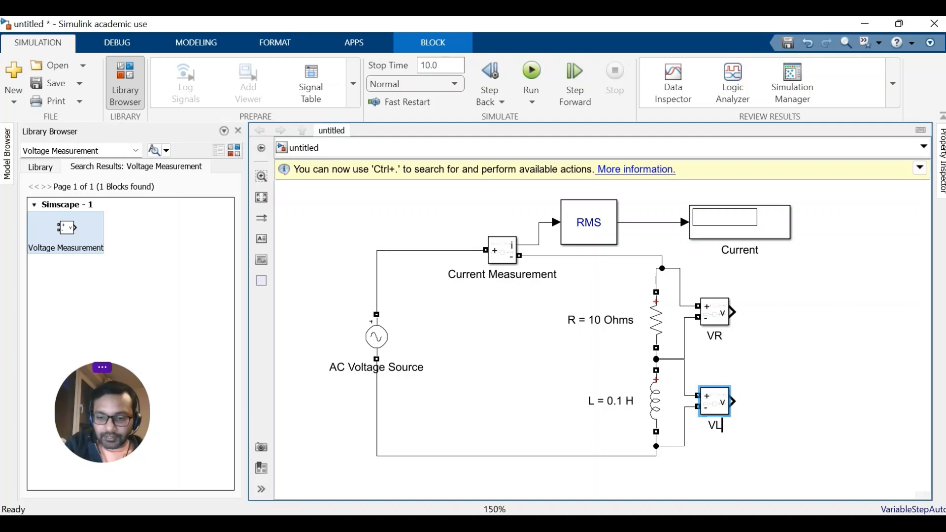
{"action": "left_click", "coordinate": [776, 393]}
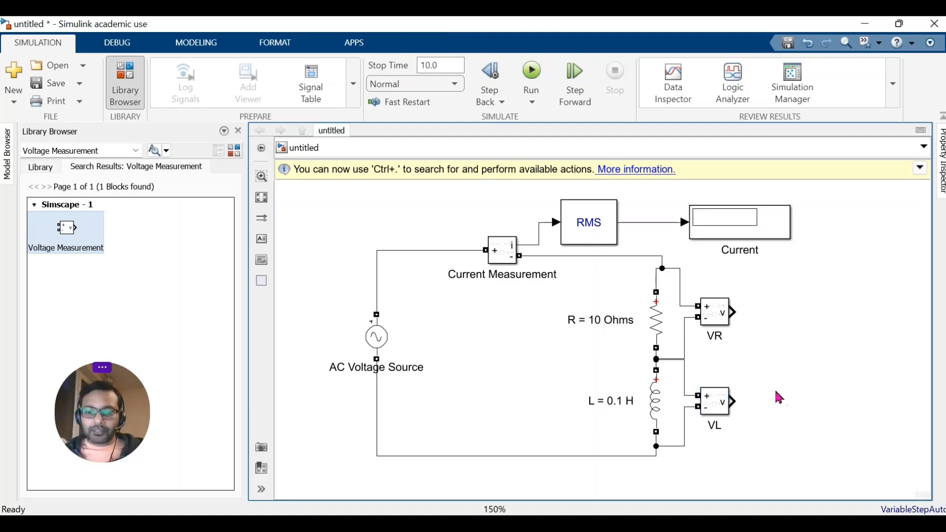
- Search the block library for "Scope" and place the Simulink Scope block beyond the outputs of VR and VL
{"action": "left_click", "coordinate": [110, 151]}
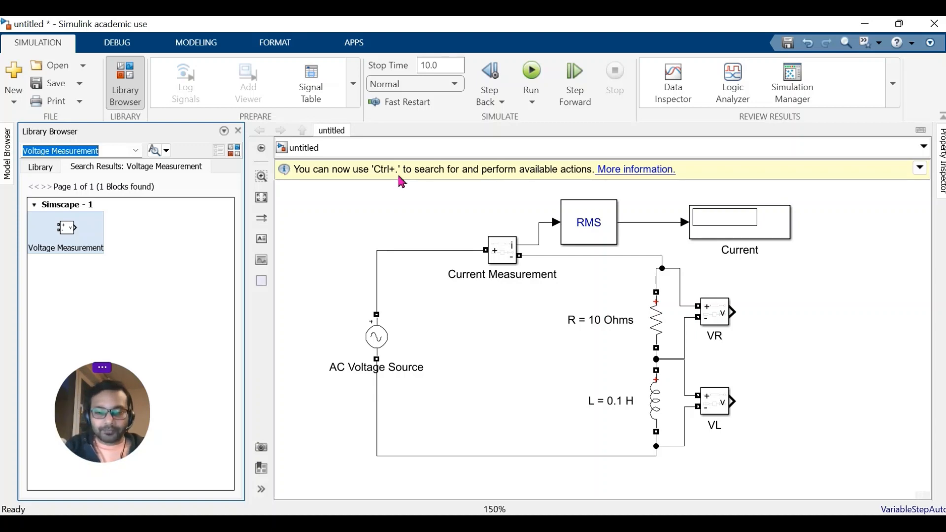
{"action": "type", "text": "S"}
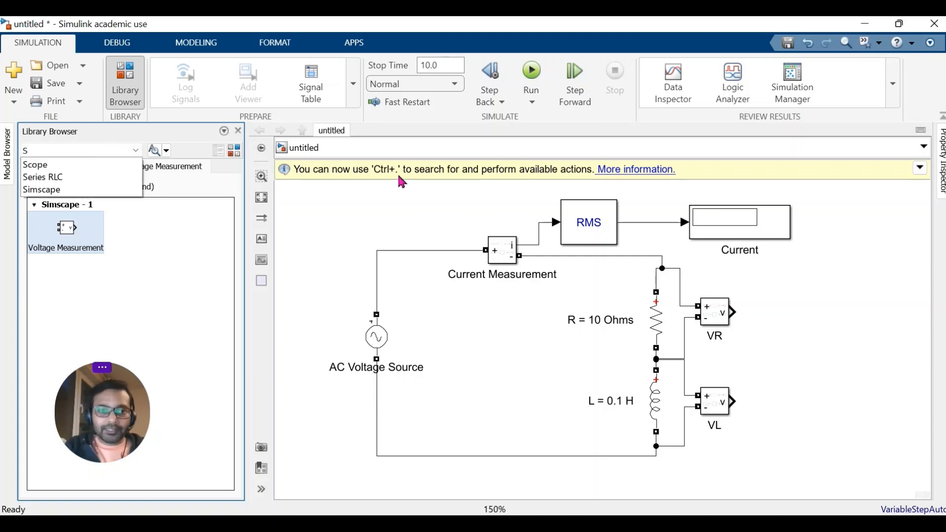
{"action": "left_click", "coordinate": [42, 165]}
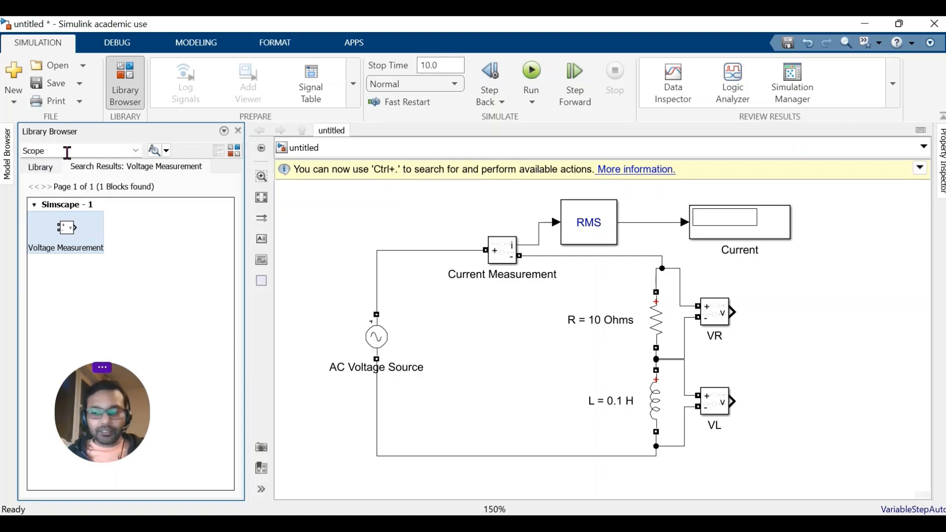
{"action": "key", "text": "Return"}
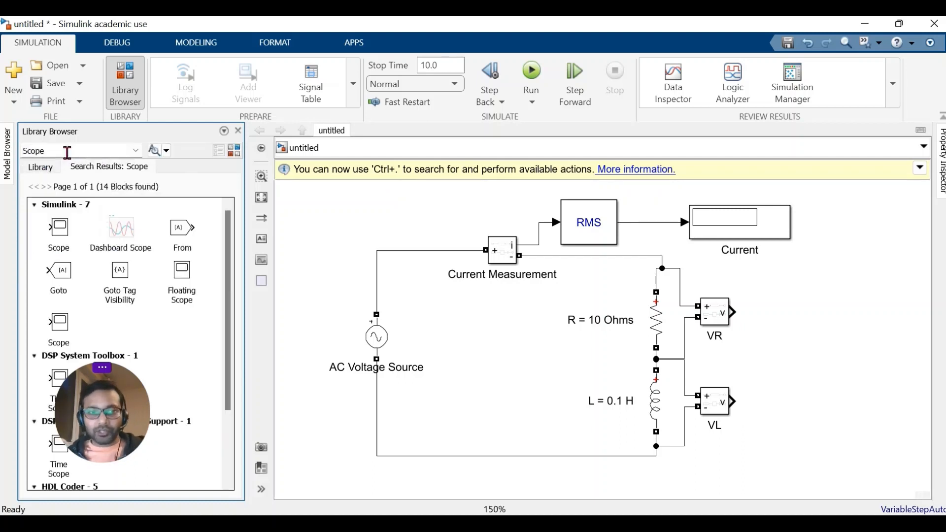
{"action": "left_click", "coordinate": [67, 240]}
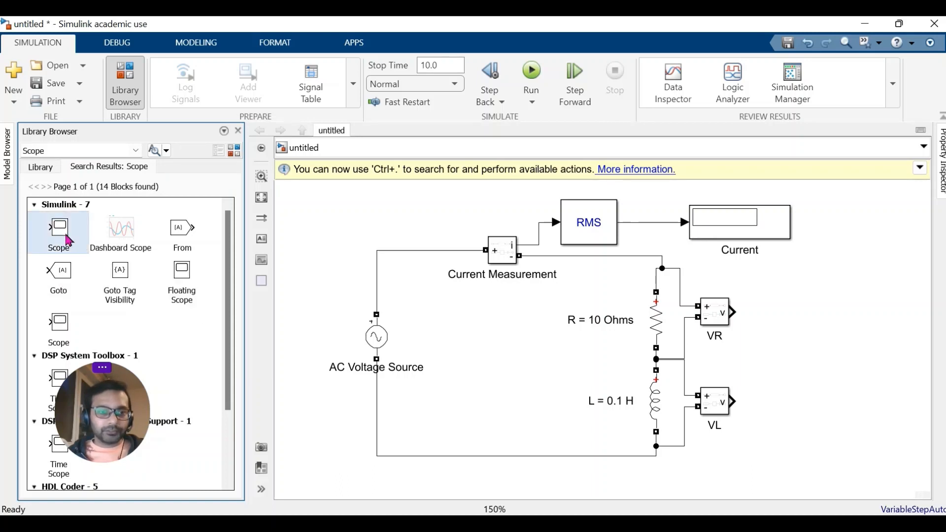
{"action": "left_click_drag", "start_coordinate": [108, 243], "coordinate": [838, 363]}
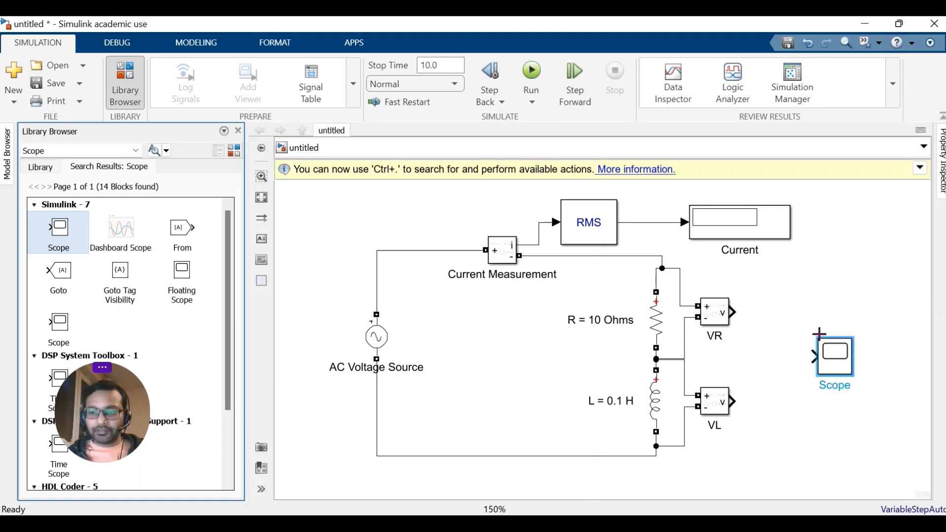
- Set the Scope block's name to be always shown in the diagram
{"action": "left_click", "coordinate": [838, 370]}
{"action": "right_click", "coordinate": [838, 371]}
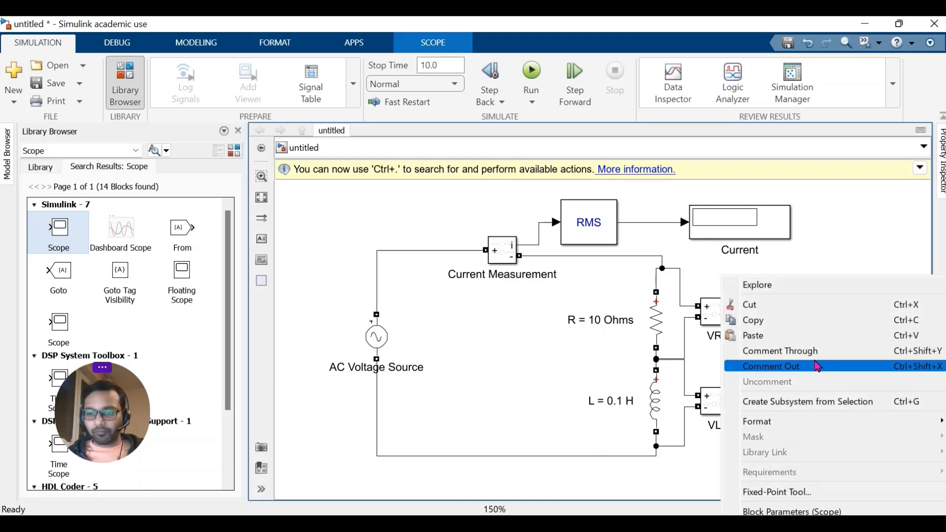
{"action": "mouse_move", "coordinate": [799, 425]}
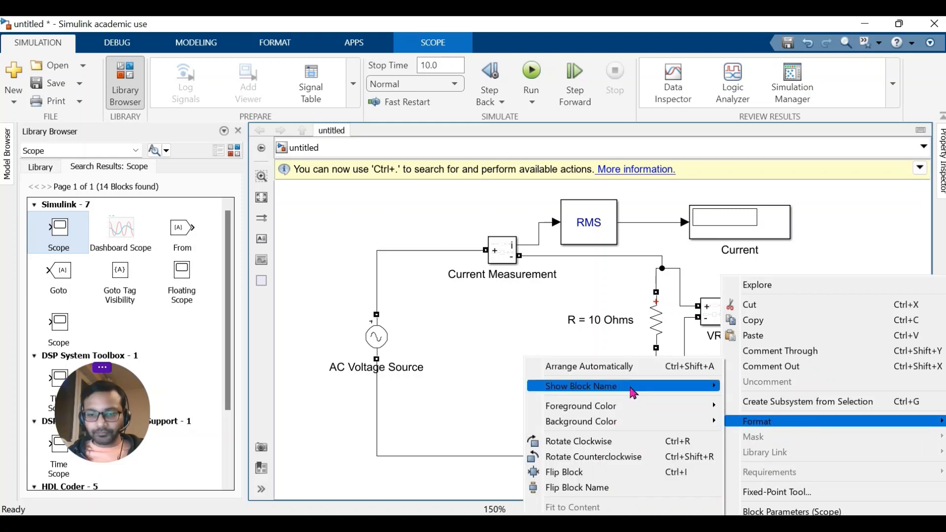
{"action": "mouse_move", "coordinate": [635, 389]}
{"action": "left_click", "coordinate": [758, 403]}
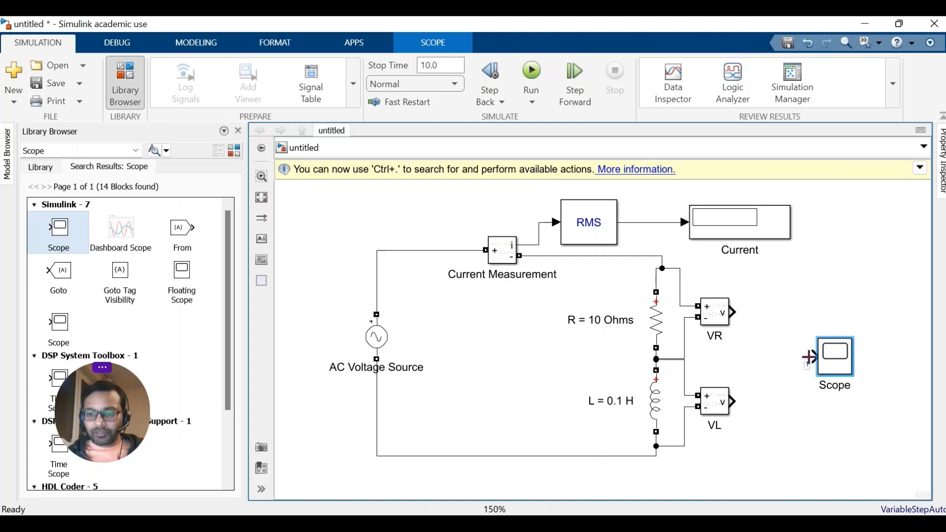
- Set the Scope's number of input ports to 2 in its configuration properties and apply the change
{"action": "double_click", "coordinate": [835, 365]}
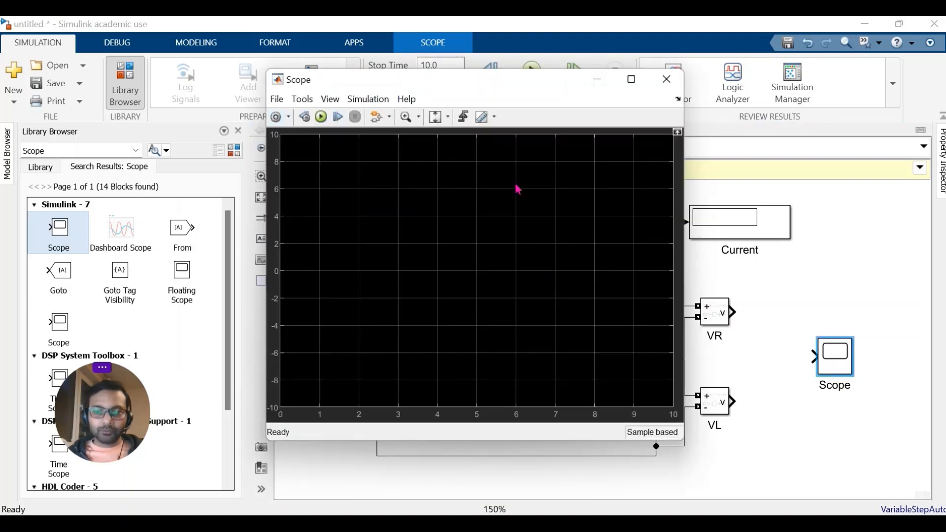
{"action": "left_click", "coordinate": [279, 119]}
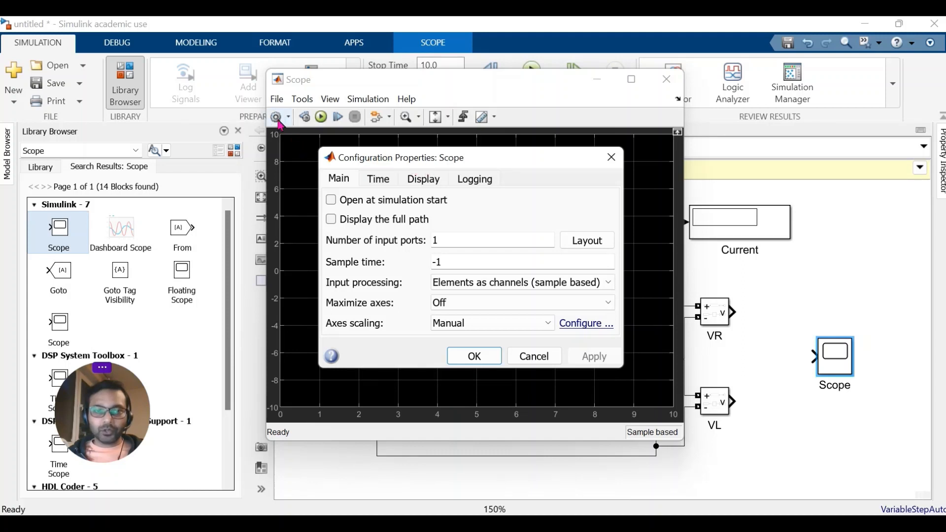
{"action": "left_click", "coordinate": [344, 184]}
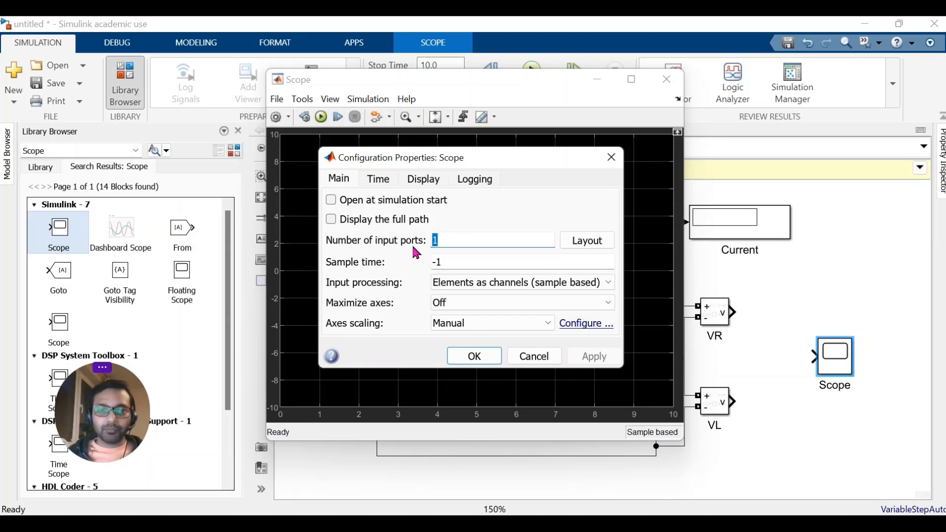
{"action": "type", "text": "2"}
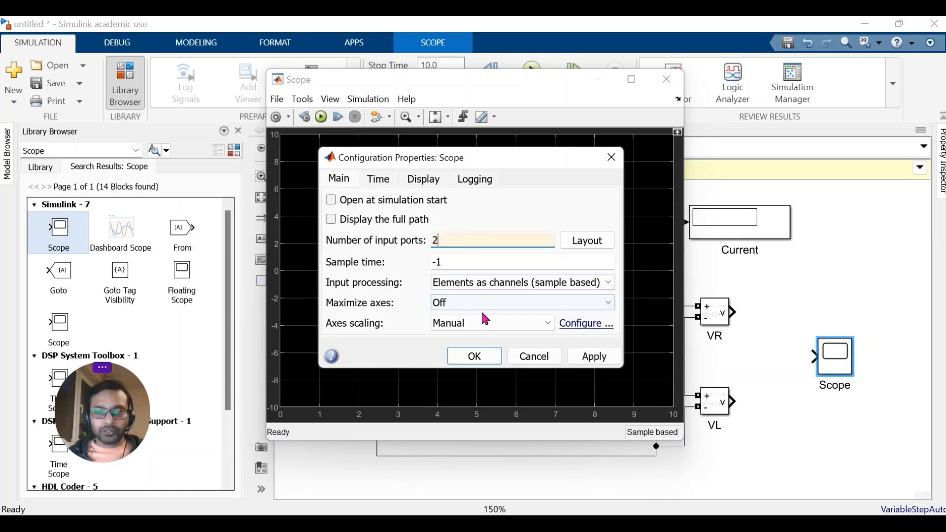
{"action": "left_click", "coordinate": [578, 356]}
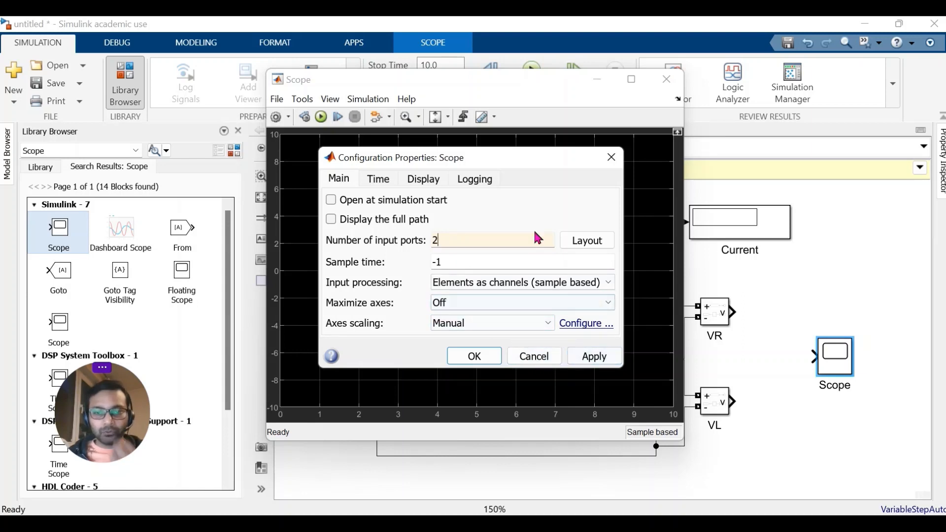
{"action": "left_click", "coordinate": [595, 357]}
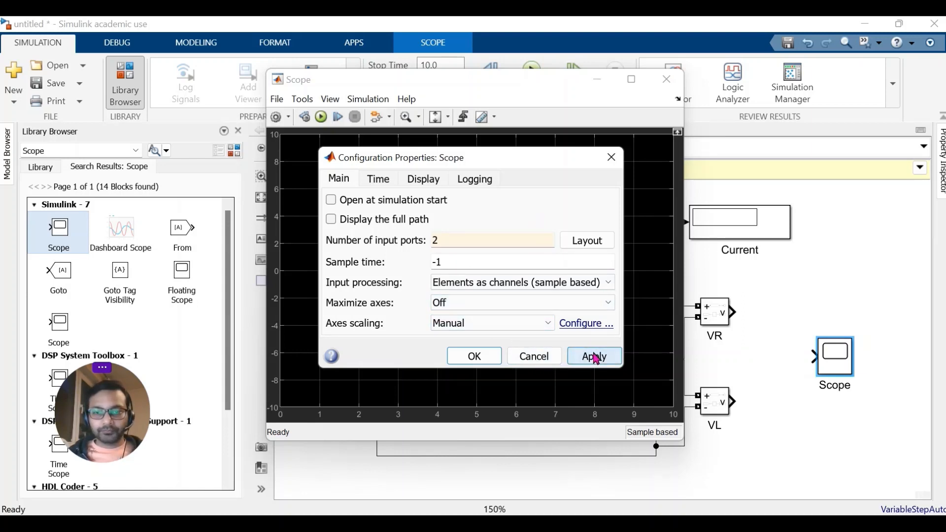
{"action": "left_click", "coordinate": [596, 358]}
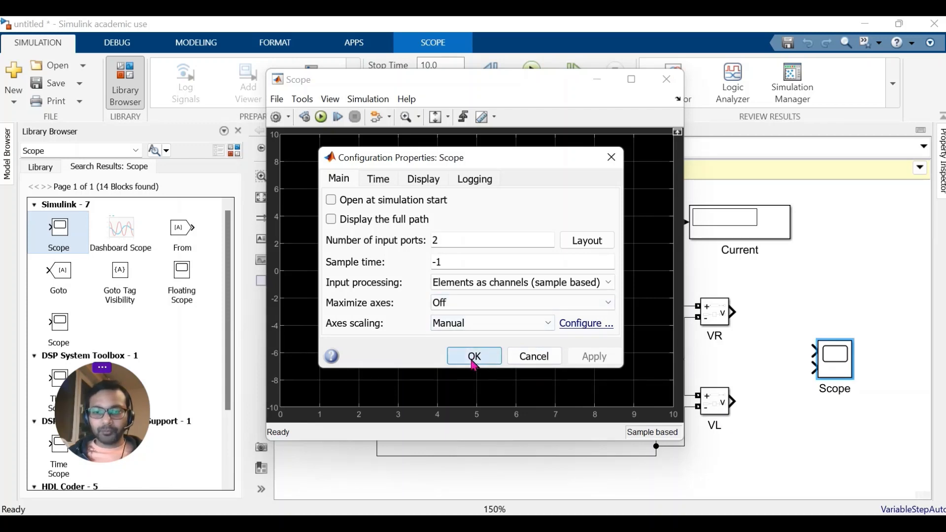
{"action": "left_click", "coordinate": [475, 366]}
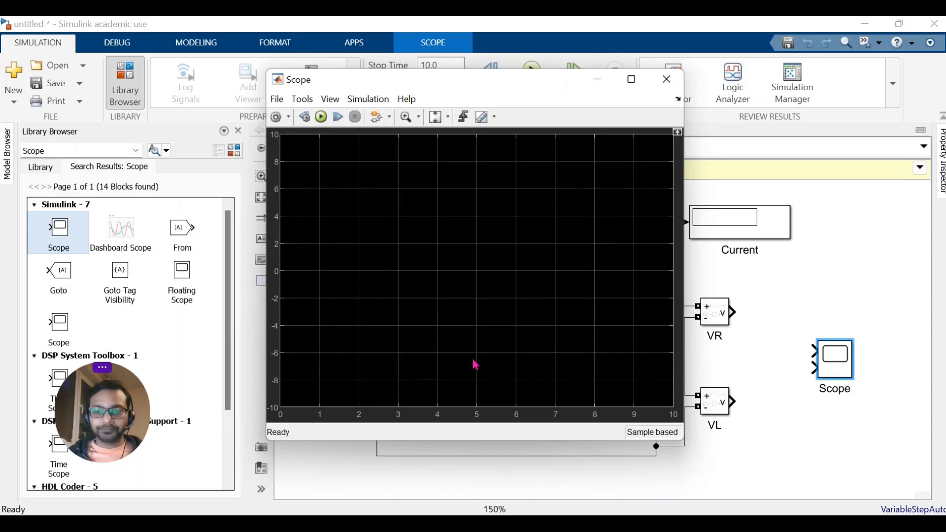
- Close the Scope window and wire the VR output to the Scope's first input and the VL output to its second input
{"action": "left_click", "coordinate": [667, 78]}
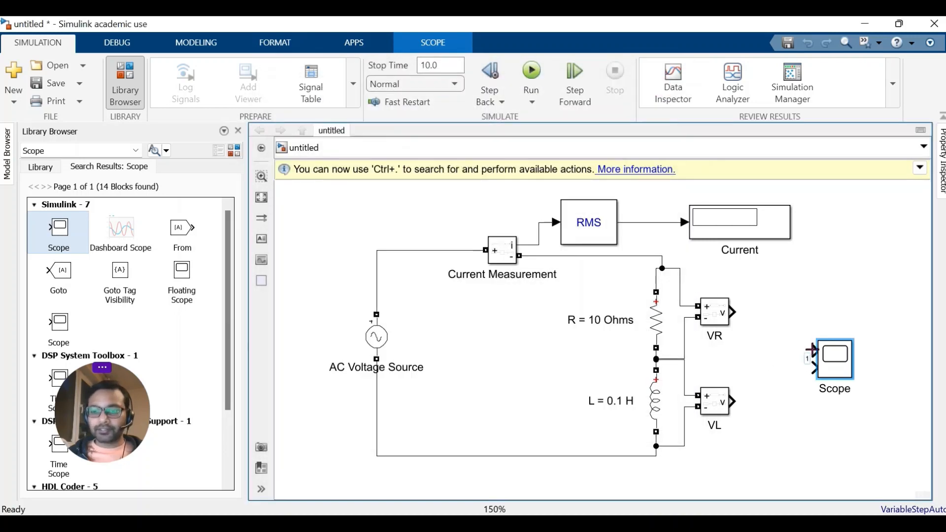
{"action": "left_click_drag", "start_coordinate": [811, 349], "coordinate": [737, 307]}
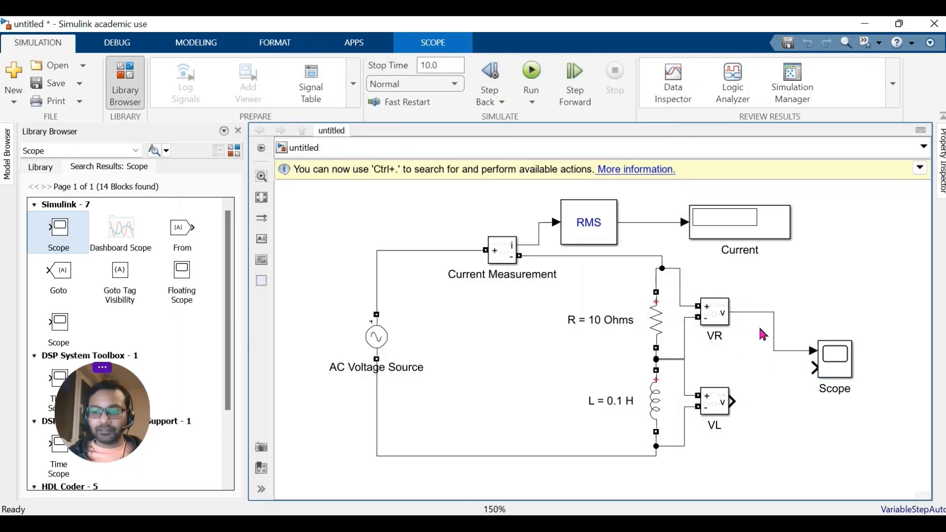
{"action": "left_click_drag", "start_coordinate": [812, 367], "coordinate": [724, 402]}
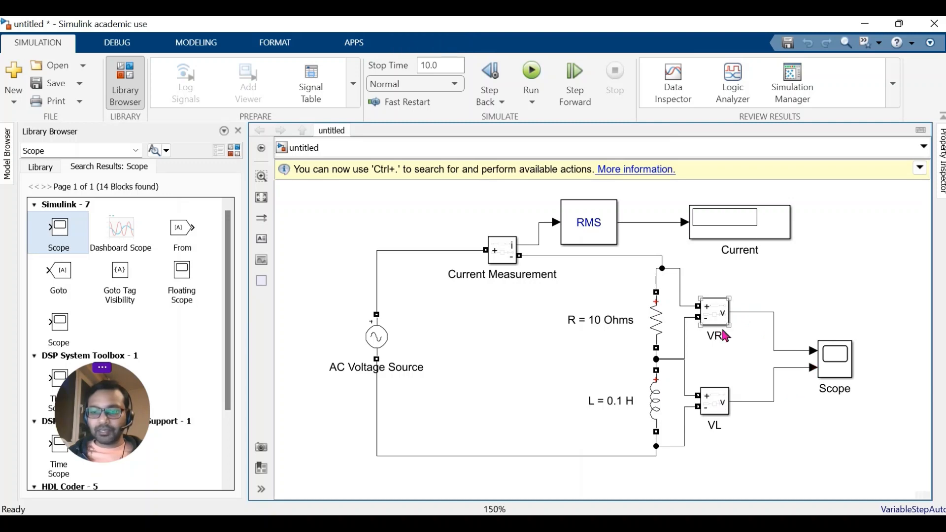
{"action": "left_click", "coordinate": [838, 380]}
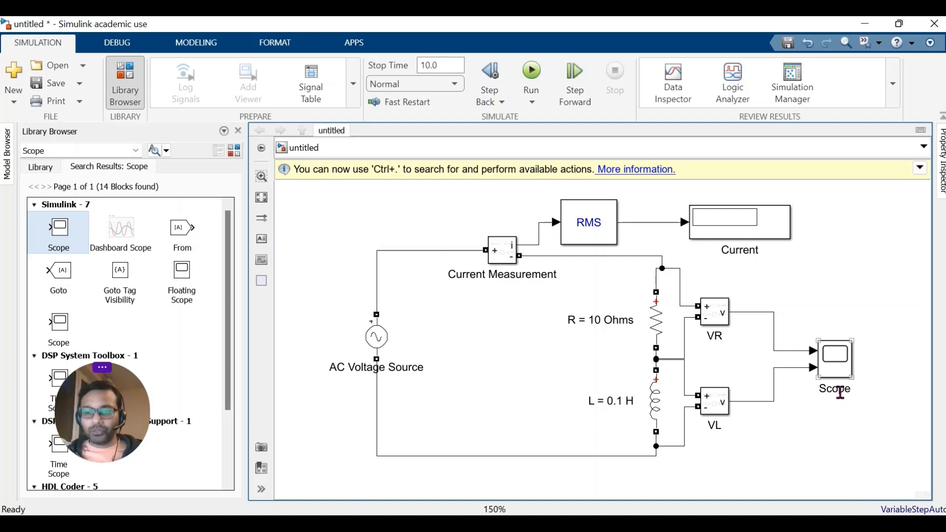
{"action": "left_click", "coordinate": [716, 397]}
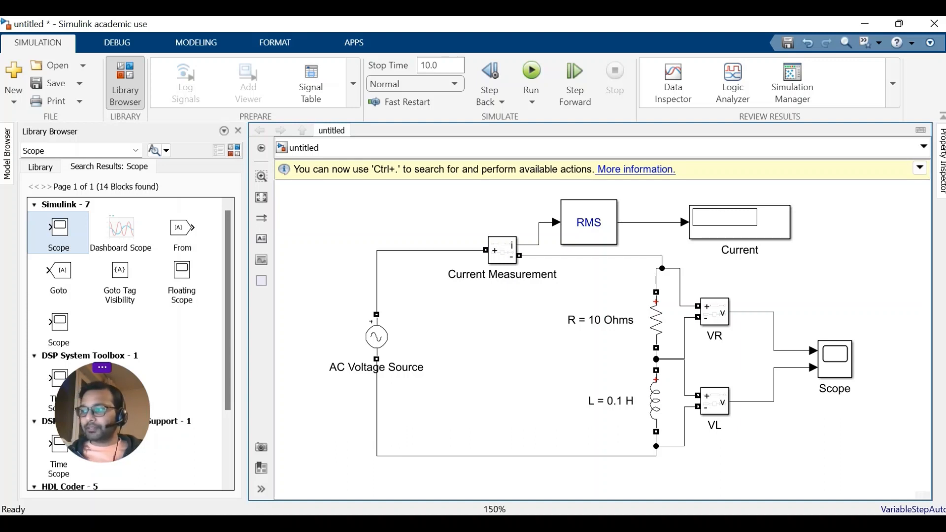
- Search the block library for "powergui" and place the powergui block in the empty area above the AC Voltage Source
{"action": "double_click", "coordinate": [83, 150]}
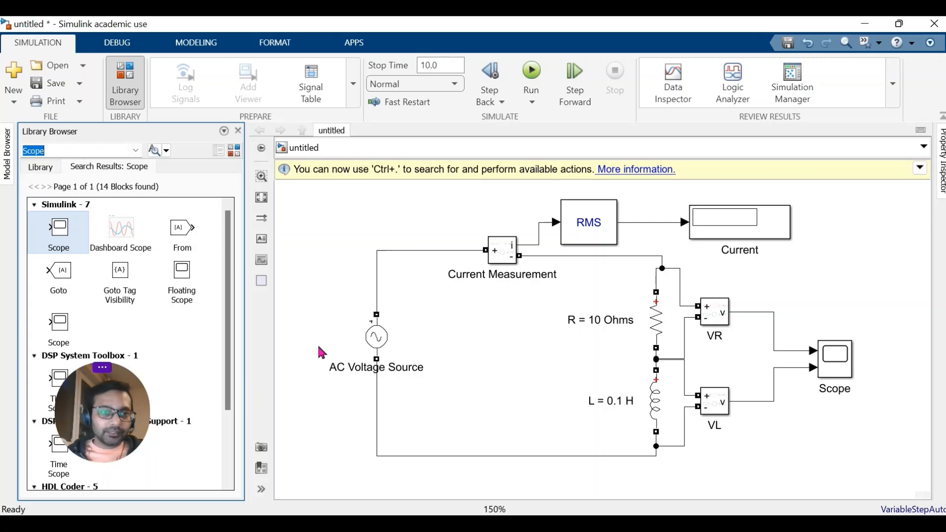
{"action": "type", "text": "p"}
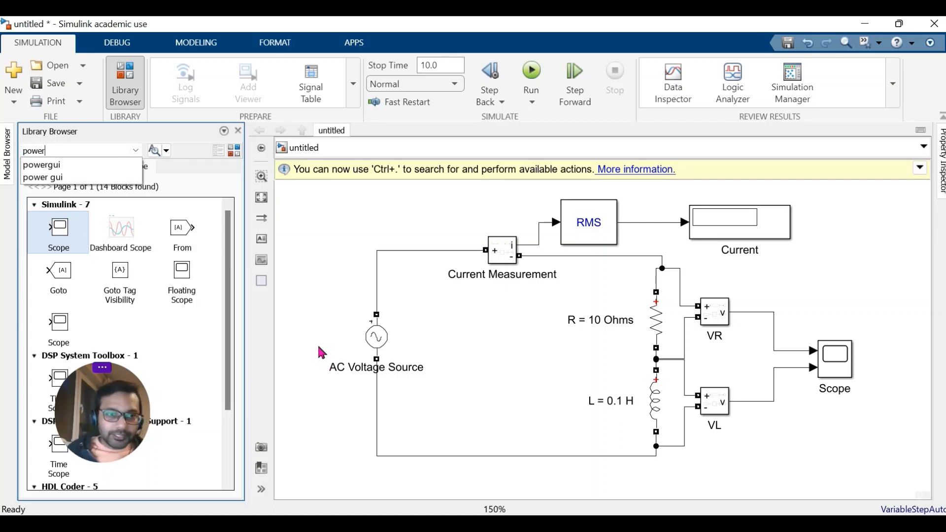
{"action": "type", "text": "ower"}
{"action": "key", "text": "Down"}
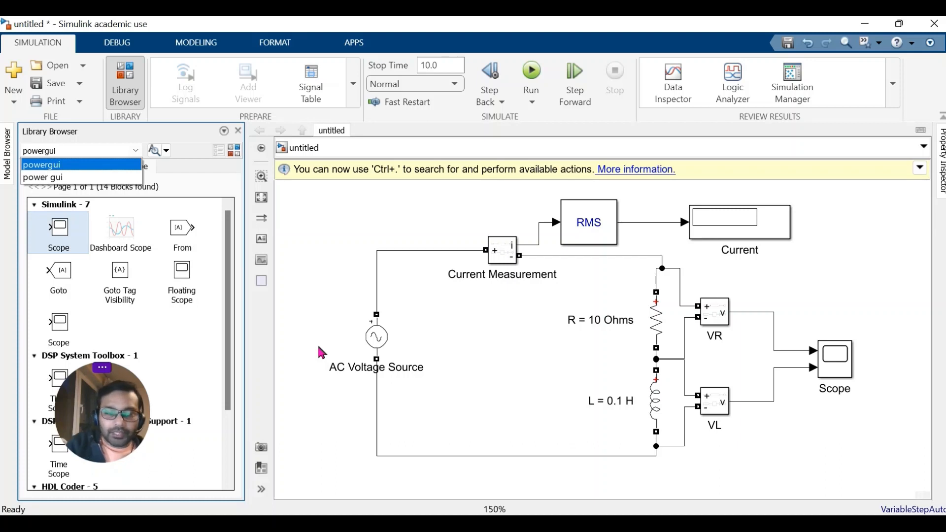
{"action": "key", "text": "Return"}
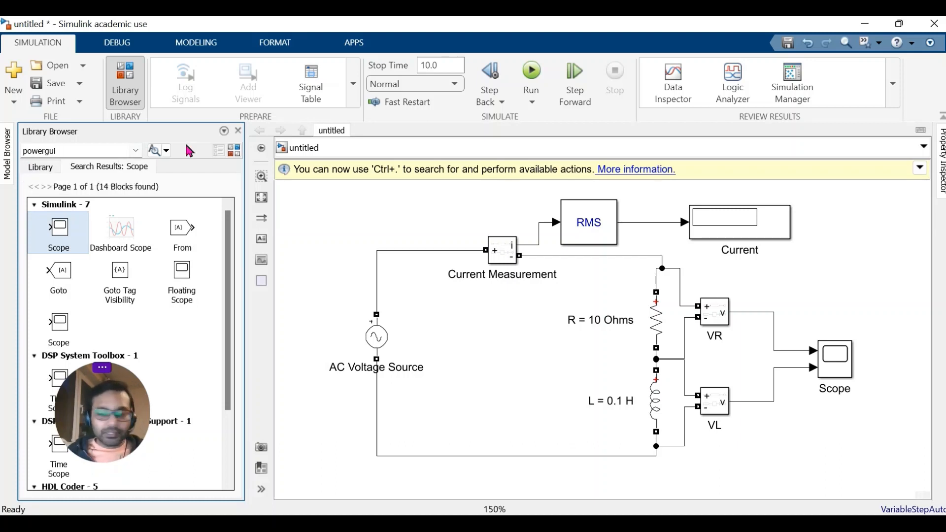
{"action": "key", "text": "Return"}
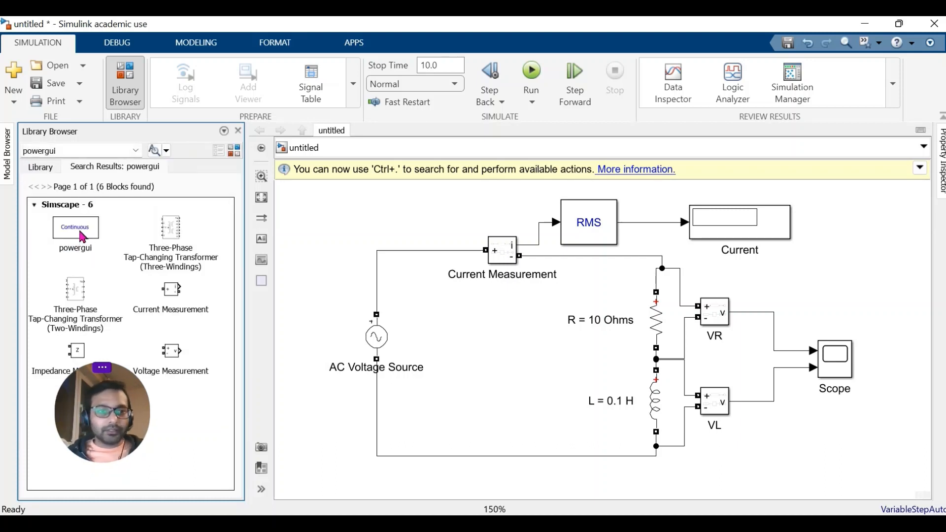
{"action": "left_click_drag", "start_coordinate": [82, 234], "coordinate": [334, 221]}
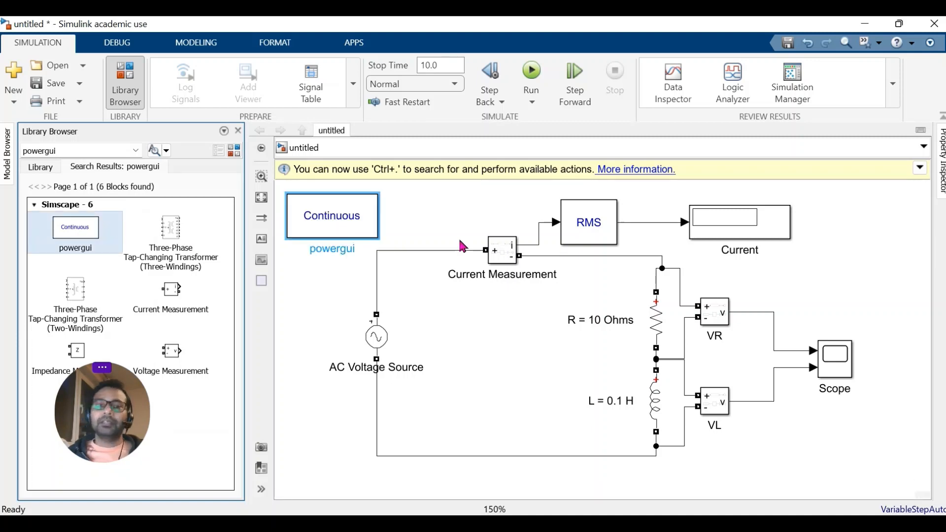
- Set the powergui block's name to be always shown in the diagram
{"action": "right_click", "coordinate": [323, 225]}
{"action": "mouse_move", "coordinate": [391, 224]}
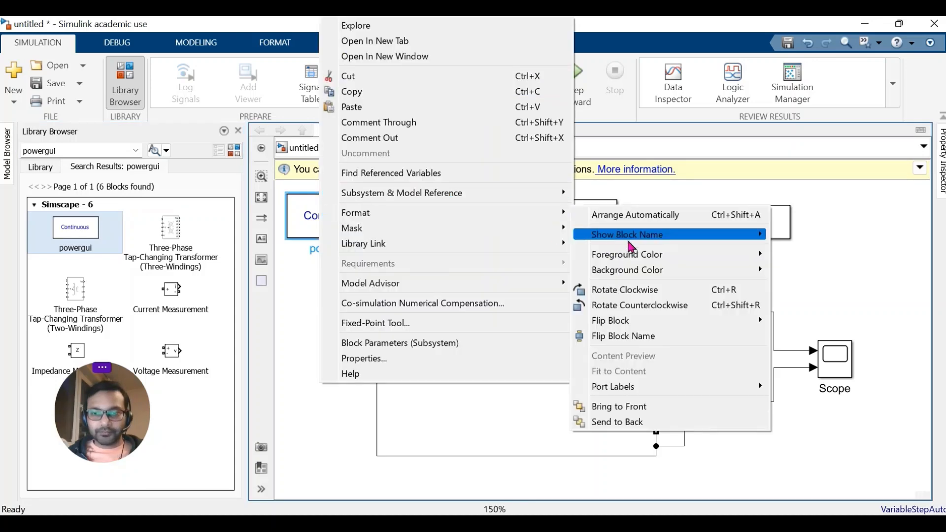
{"action": "mouse_move", "coordinate": [710, 239]}
{"action": "left_click", "coordinate": [791, 252]}
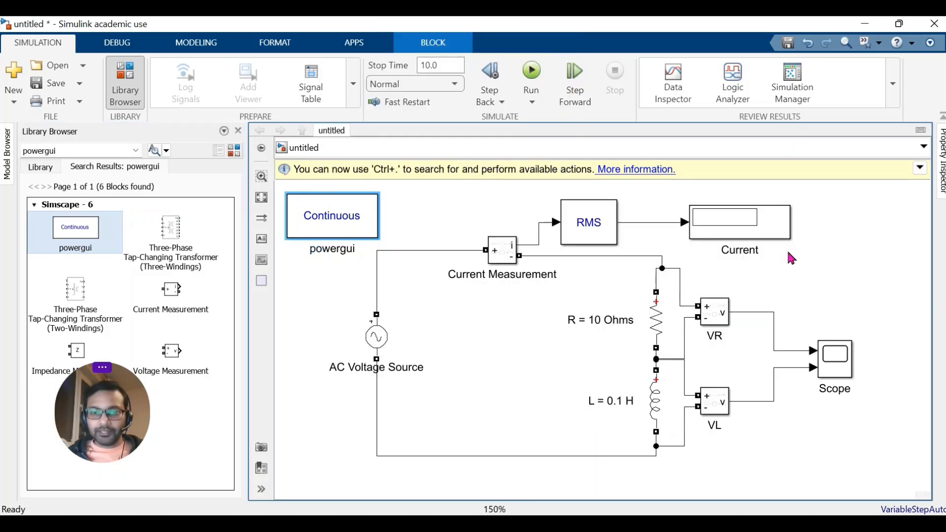
{"action": "left_click", "coordinate": [870, 300]}
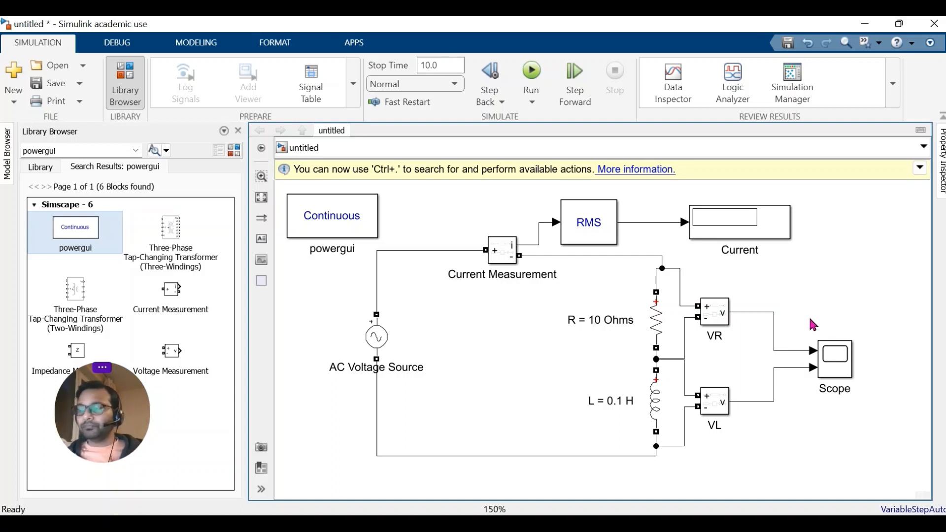
- Set the RMS block's fundamental frequency to 50 Hz and apply the change
{"action": "left_click", "coordinate": [580, 233]}
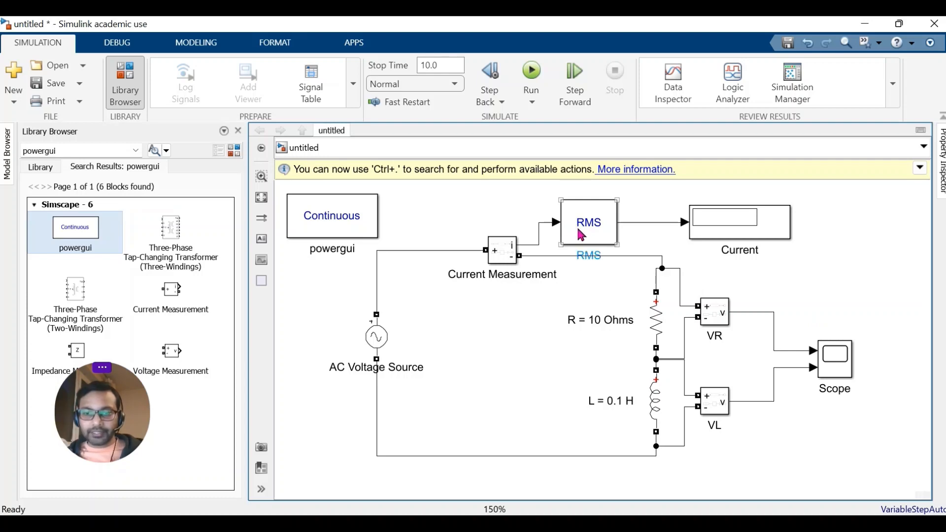
{"action": "double_click", "coordinate": [582, 235]}
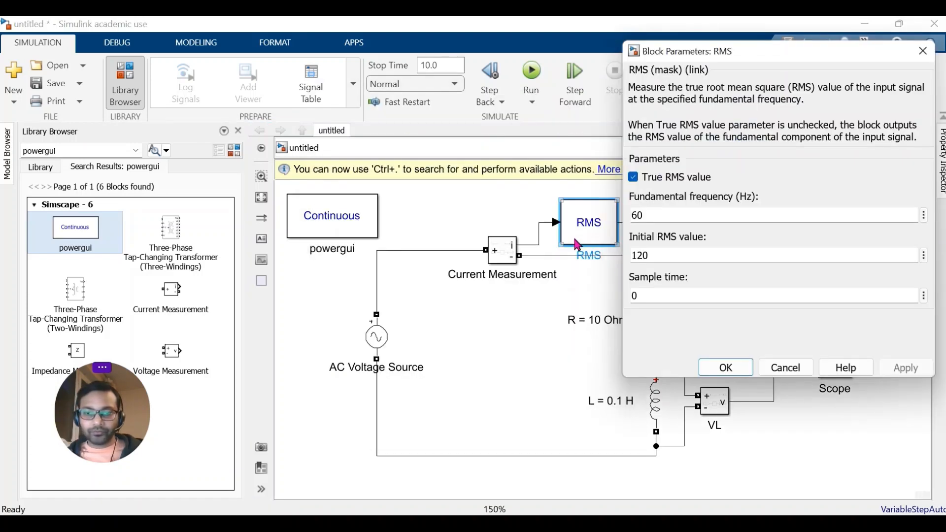
{"action": "double_click", "coordinate": [638, 215]}
{"action": "left_click", "coordinate": [637, 216]}
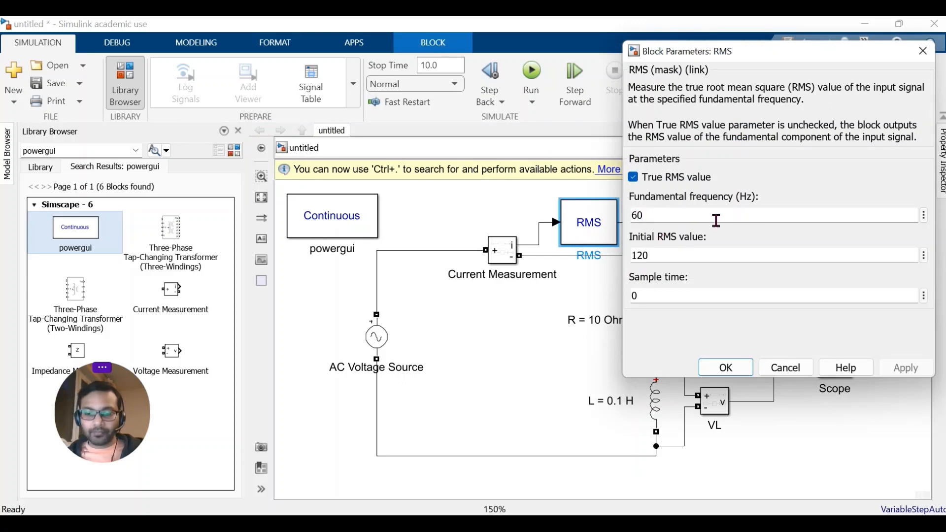
{"action": "key", "text": "BackSpace"}
{"action": "type", "text": "5"}
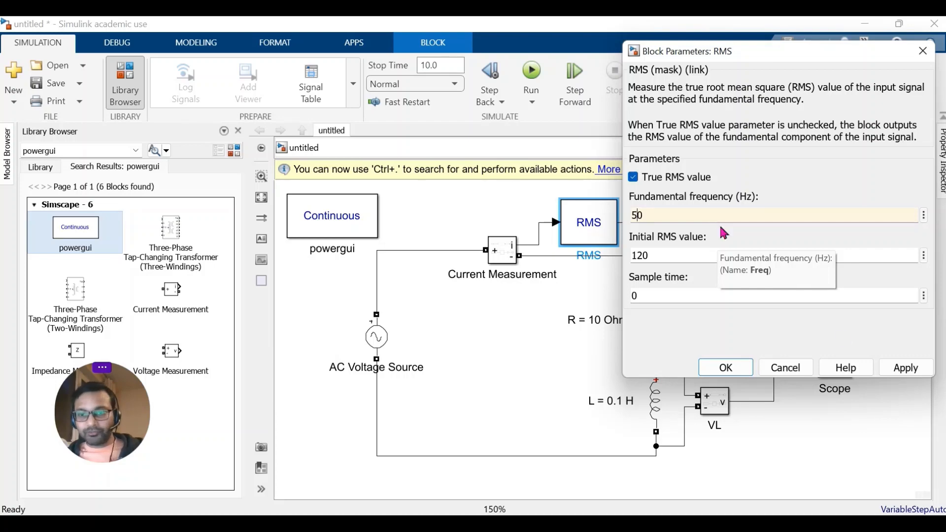
{"action": "left_click", "coordinate": [901, 370]}
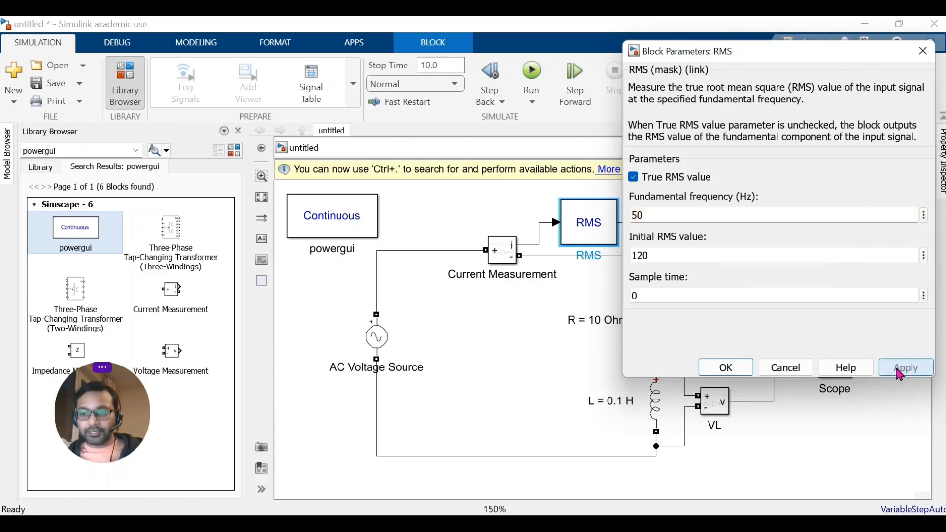
{"action": "left_click", "coordinate": [733, 374]}
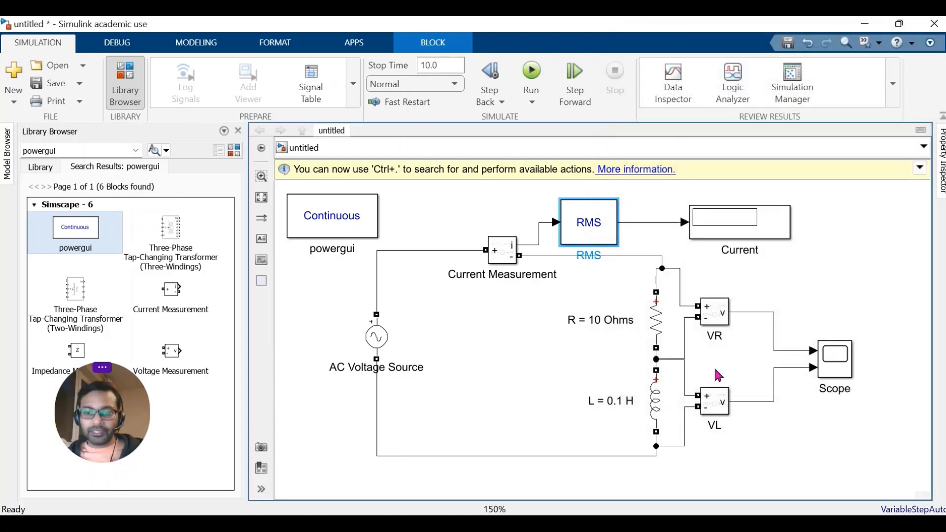
- Review the powergui block's solver, tools and preferences parameters, leaving the simulation type Continuous
{"action": "left_click", "coordinate": [342, 225]}
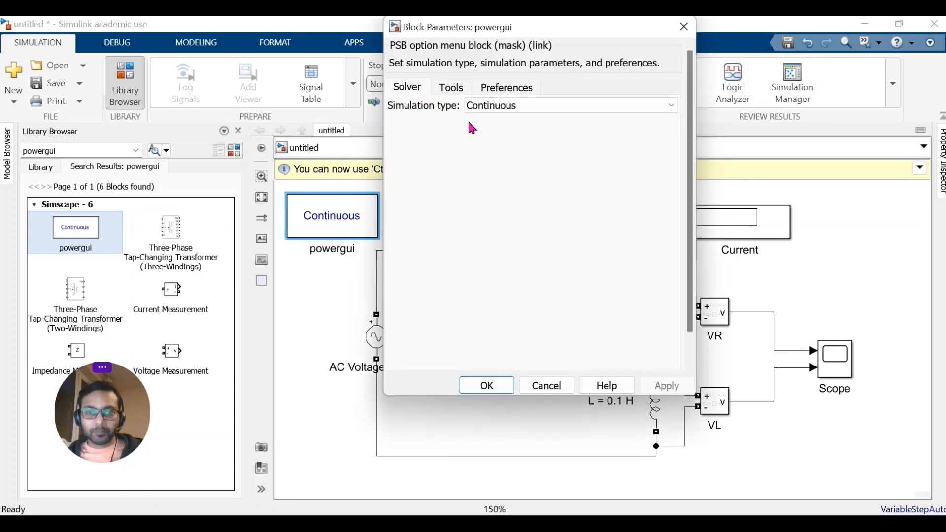
{"action": "left_click", "coordinate": [451, 90]}
{"action": "left_click", "coordinate": [508, 89]}
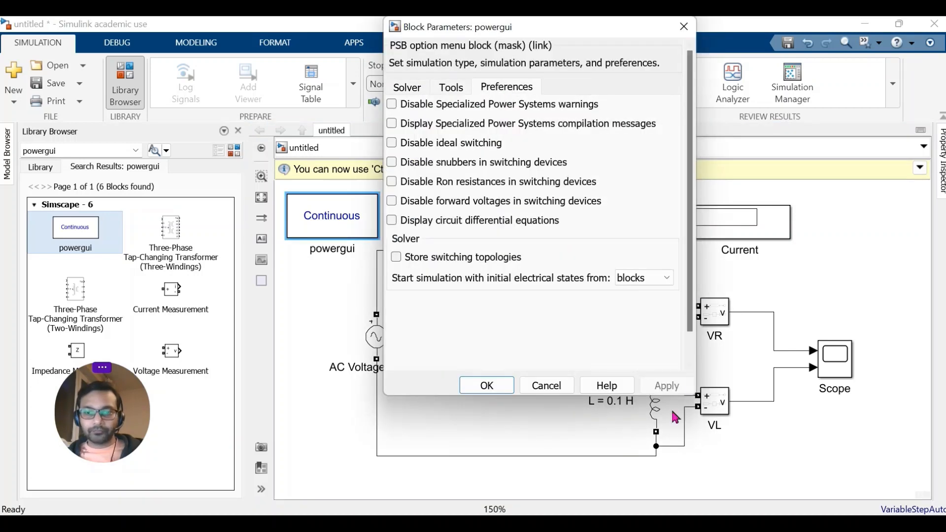
{"action": "left_click", "coordinate": [487, 386]}
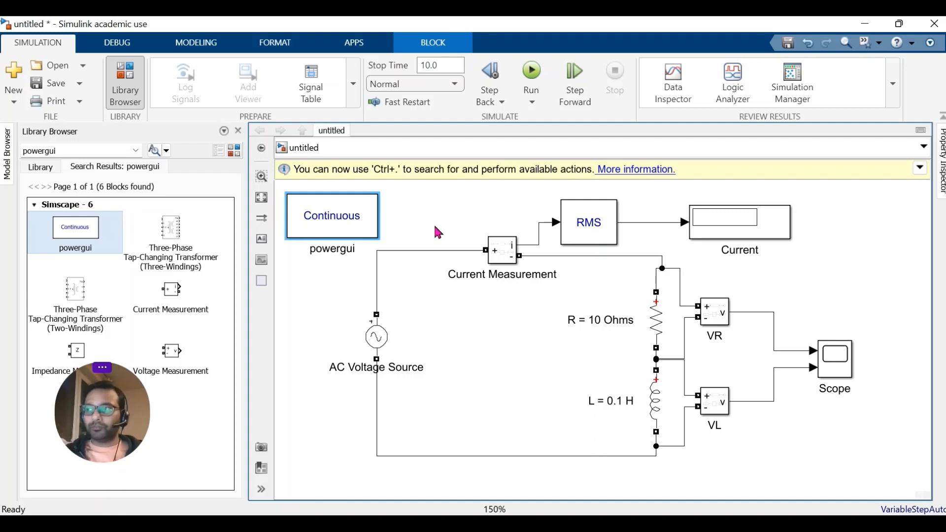
- Set the simulation stop time to 0.06
{"action": "left_click", "coordinate": [452, 66]}
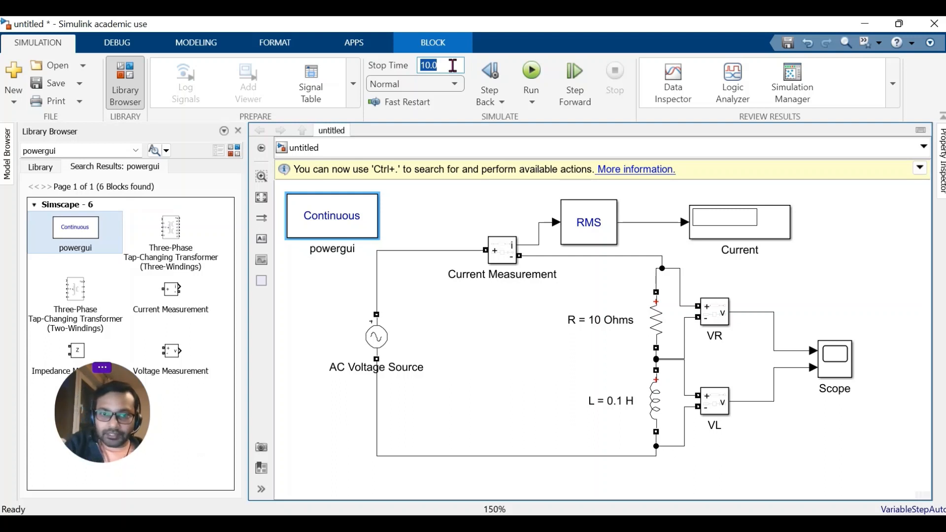
{"action": "type", "text": "0.0"}
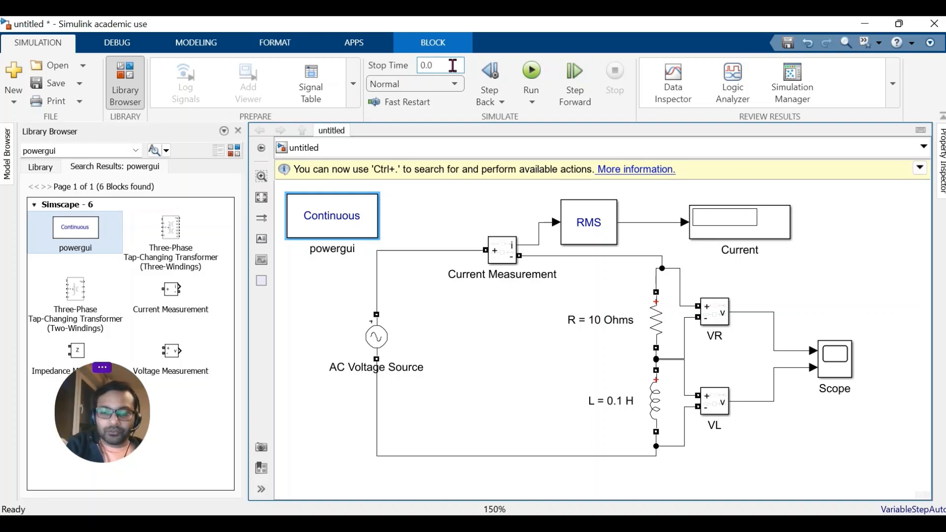
{"action": "type", "text": "6"}
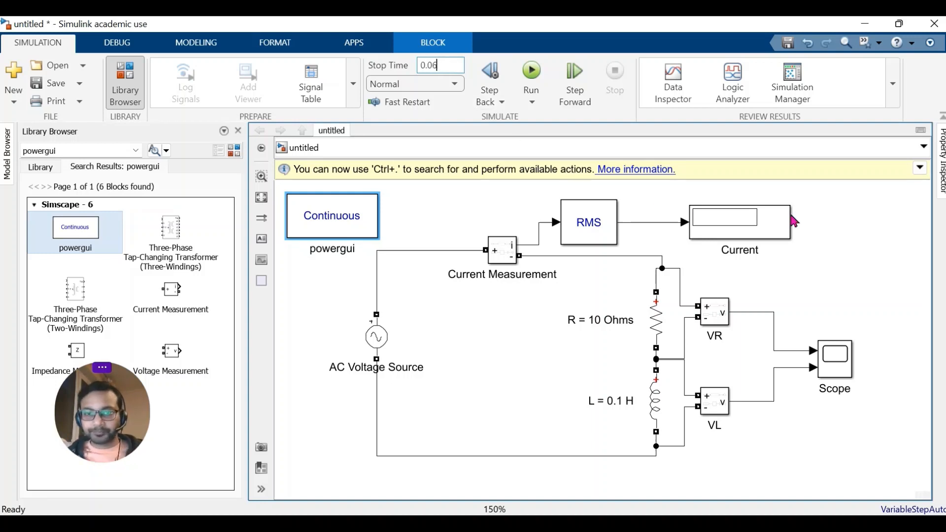
{"action": "left_click", "coordinate": [848, 254]}
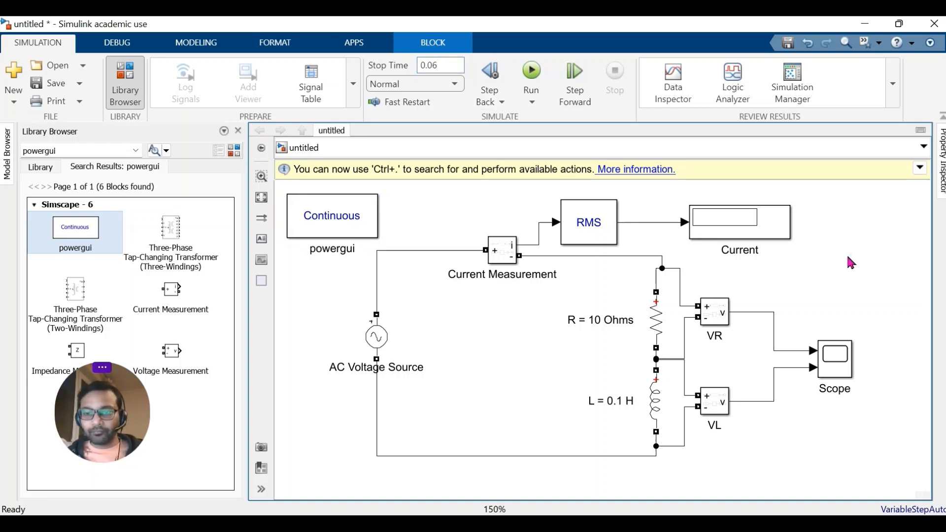
- Run the simulation and open the Scope to view the VR and VL waveforms
{"action": "left_click", "coordinate": [535, 74]}
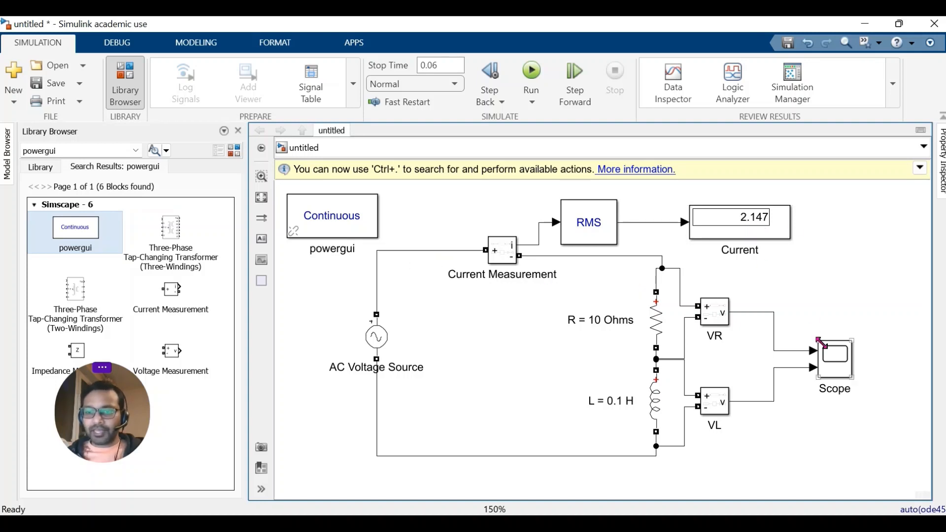
{"action": "left_click", "coordinate": [846, 379]}
{"action": "double_click", "coordinate": [846, 379]}
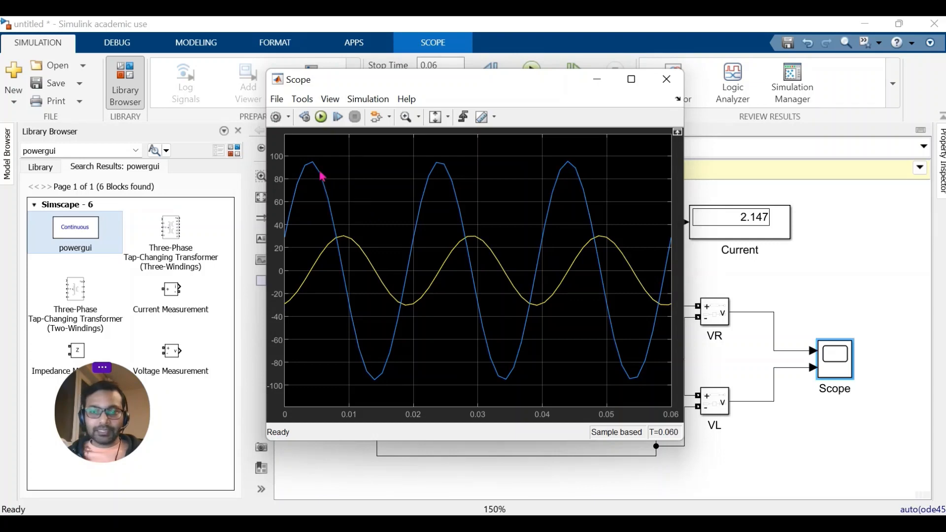
- Set the Scope's layout to two stacked displays in one column and rerun the simulation
{"action": "left_click", "coordinate": [276, 118]}
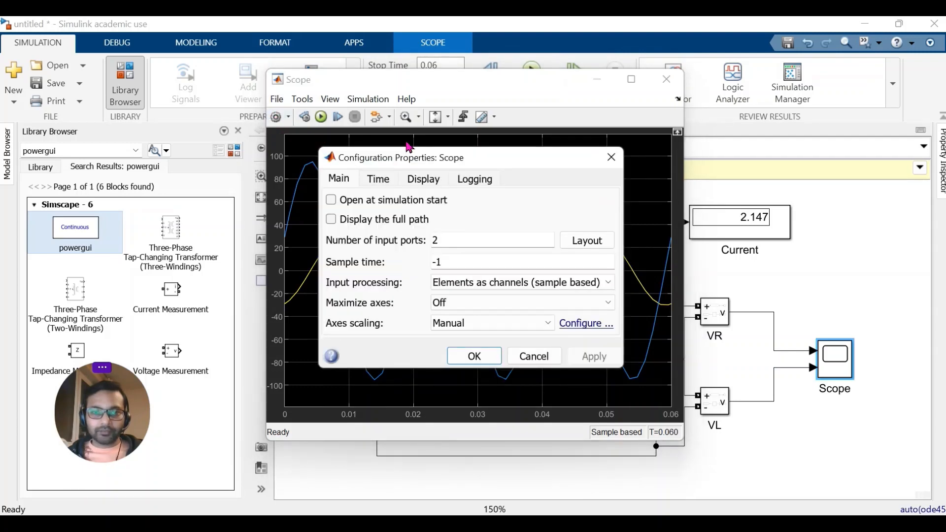
{"action": "left_click", "coordinate": [595, 248]}
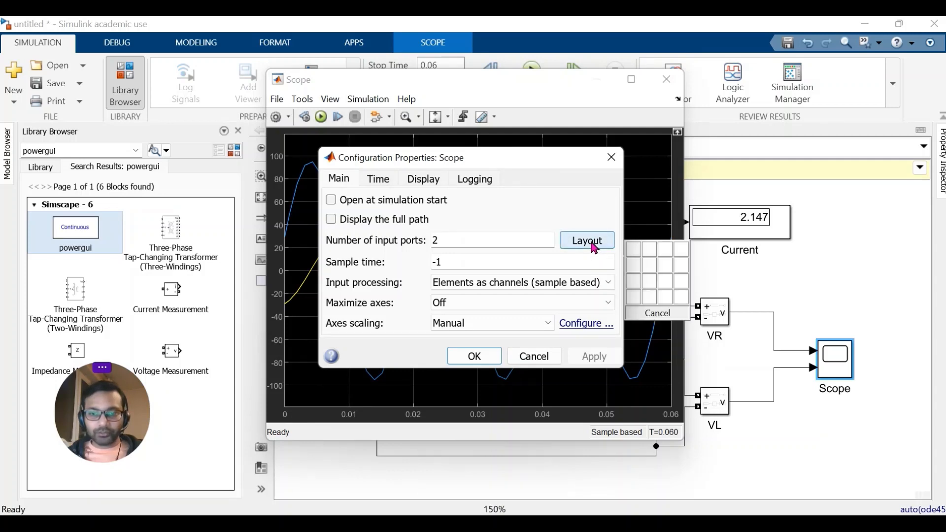
{"action": "left_click", "coordinate": [637, 271]}
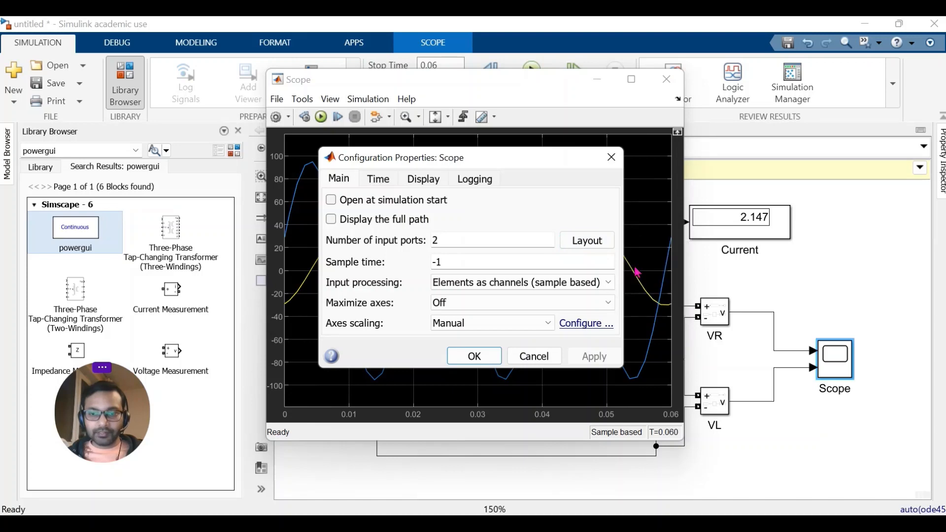
{"action": "left_click", "coordinate": [484, 359]}
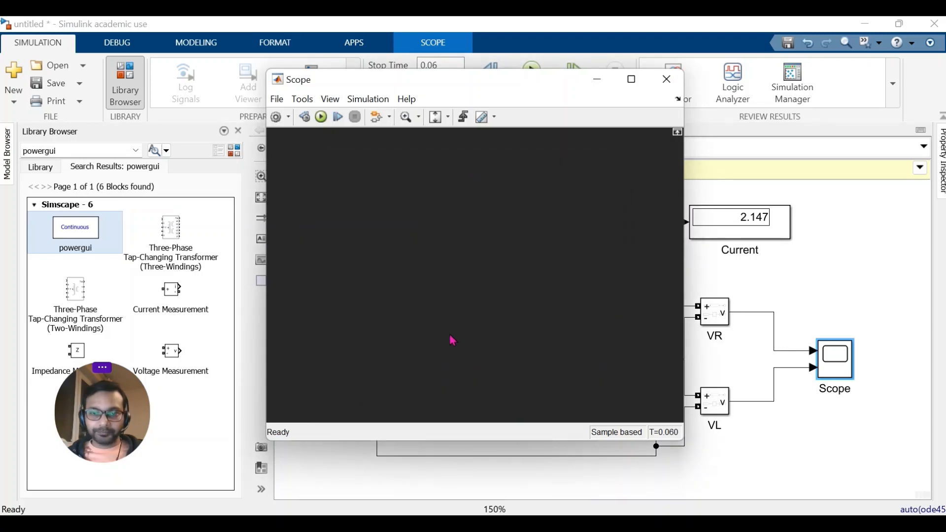
{"action": "left_click", "coordinate": [321, 118]}
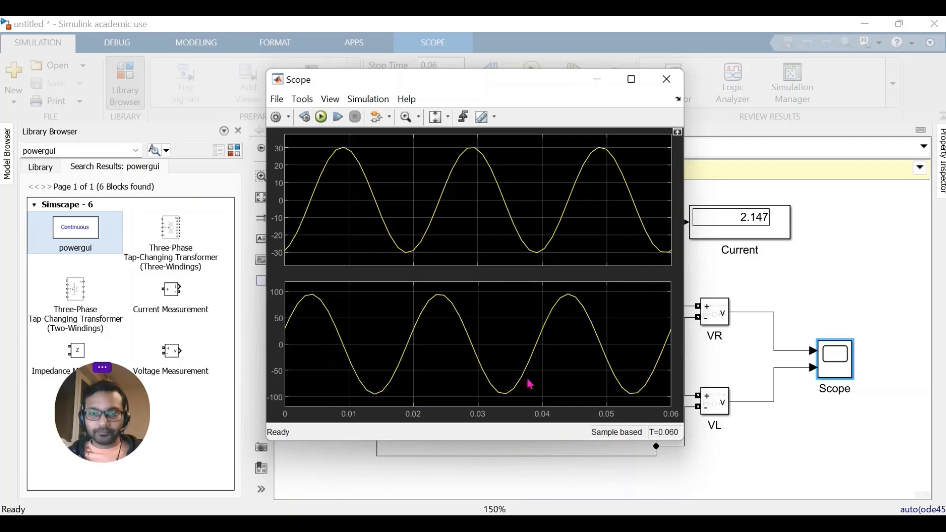
- Set the Scope layout to a single display so VR and VL share one plot
{"action": "left_click", "coordinate": [277, 118]}
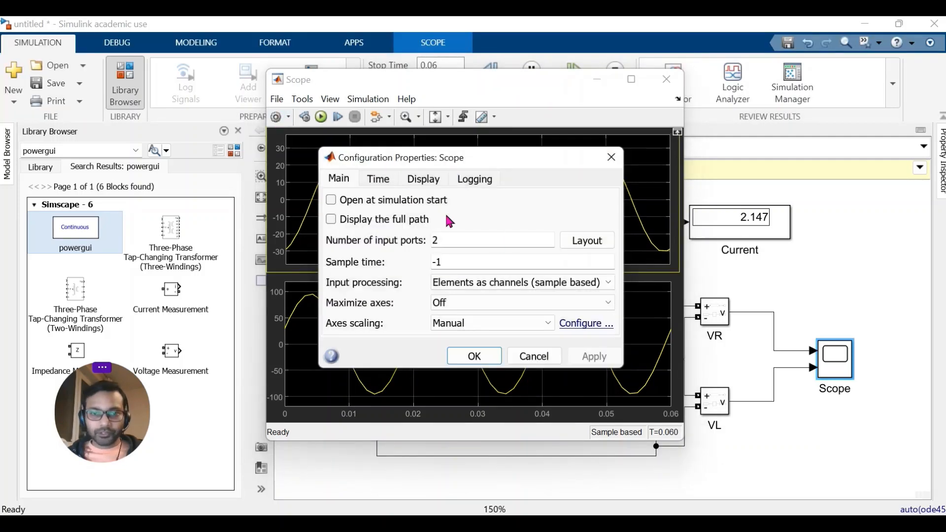
{"action": "left_click", "coordinate": [588, 241]}
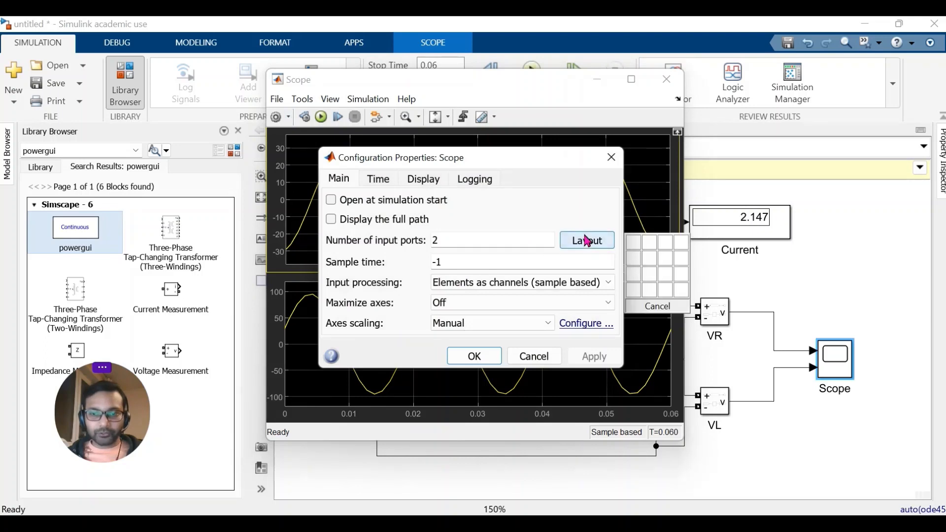
{"action": "left_click", "coordinate": [634, 243]}
{"action": "left_click", "coordinate": [491, 355]}
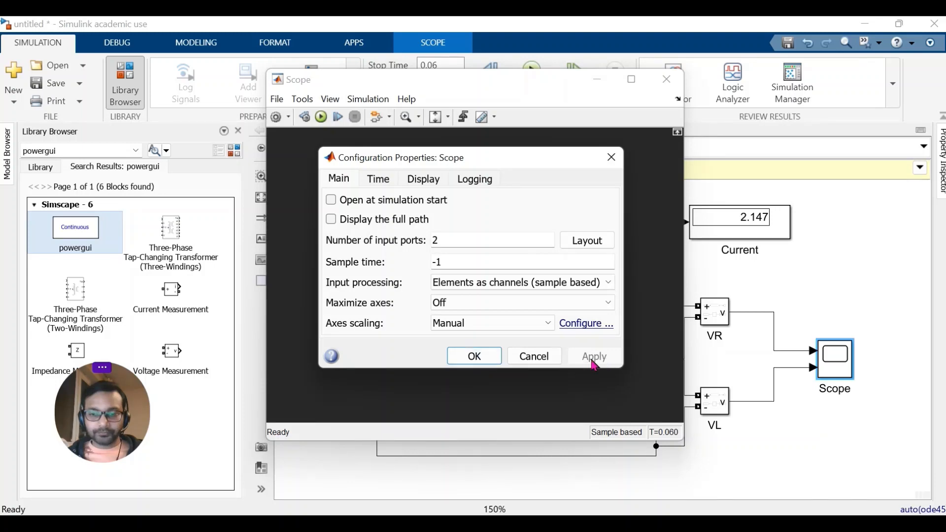
{"action": "left_click", "coordinate": [484, 366]}
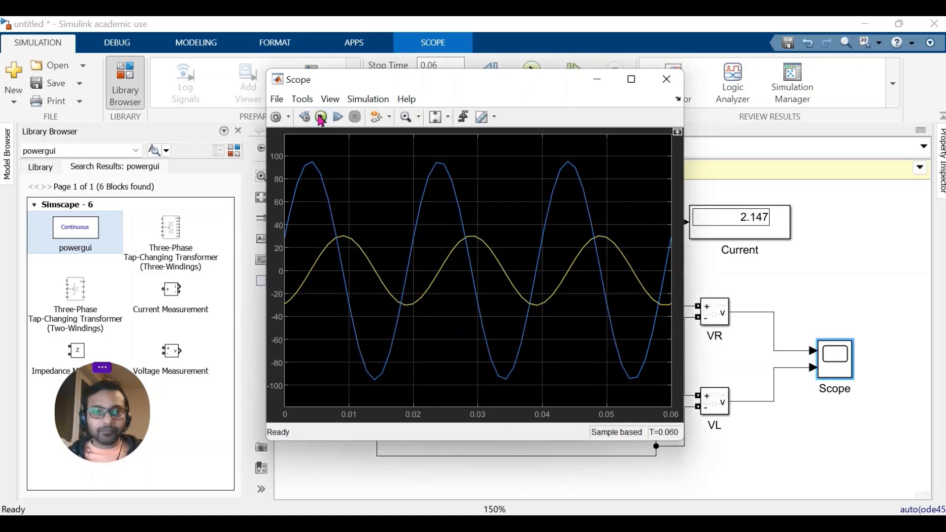
{"action": "left_click", "coordinate": [291, 119]}
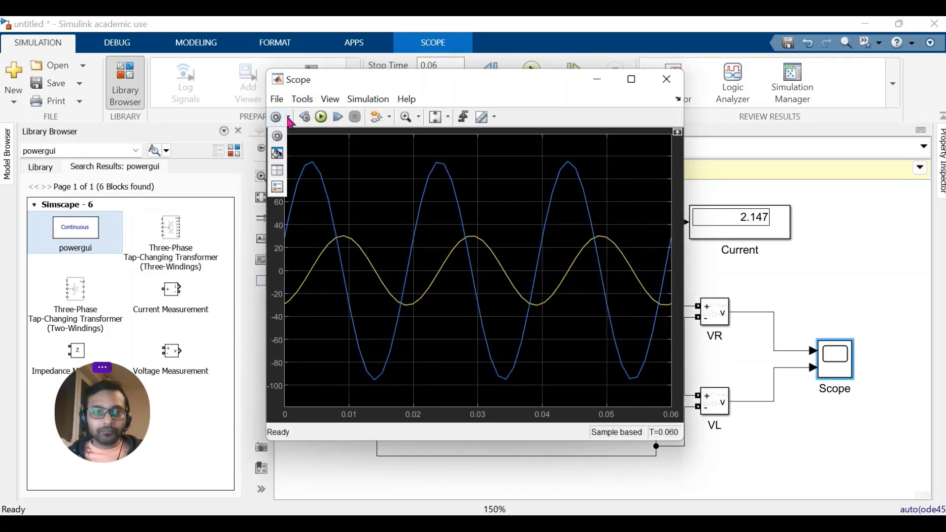
{"action": "left_click", "coordinate": [280, 173]}
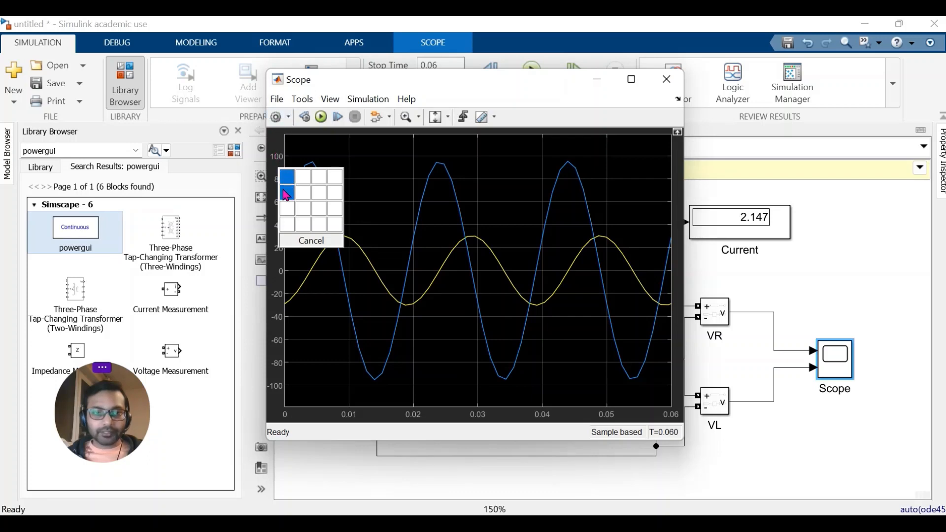
{"action": "left_click", "coordinate": [349, 84]}
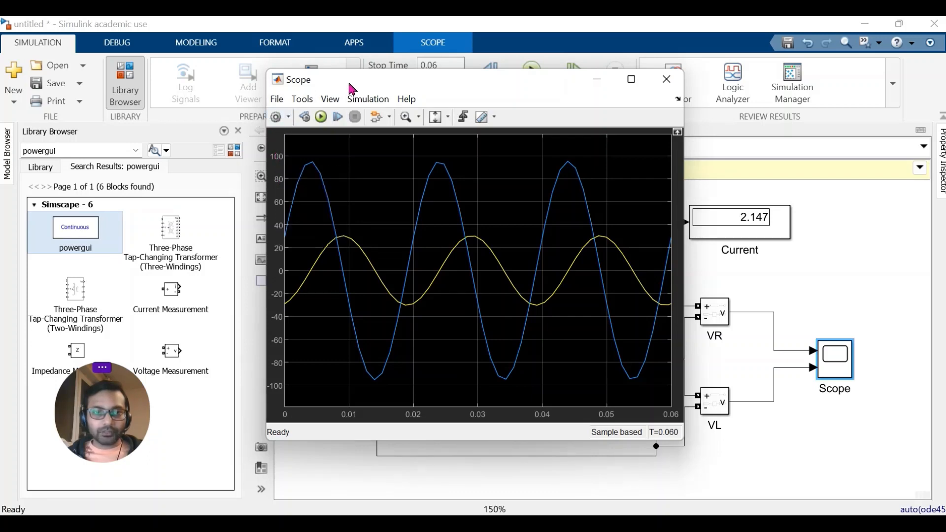
- Show the signal legend on the Scope plot and maximize the Scope window
{"action": "left_click", "coordinate": [289, 119]}
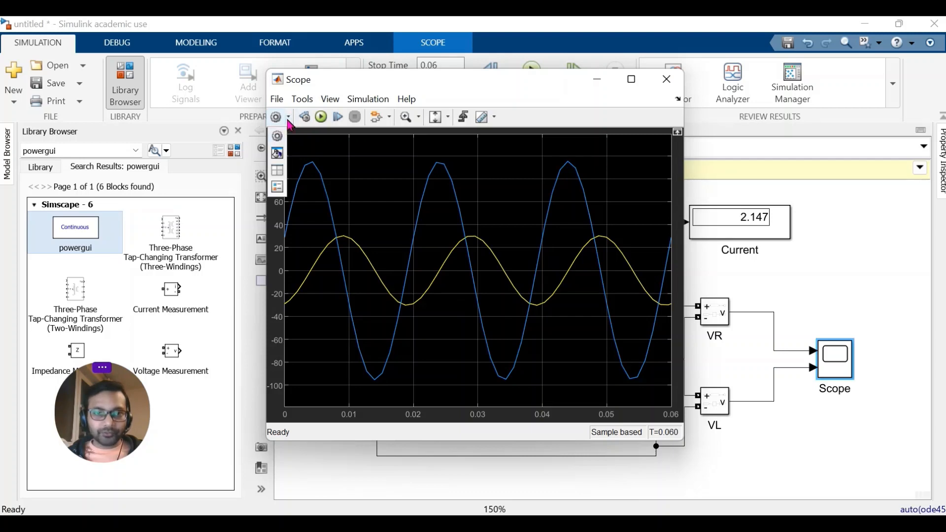
{"action": "left_click", "coordinate": [278, 188]}
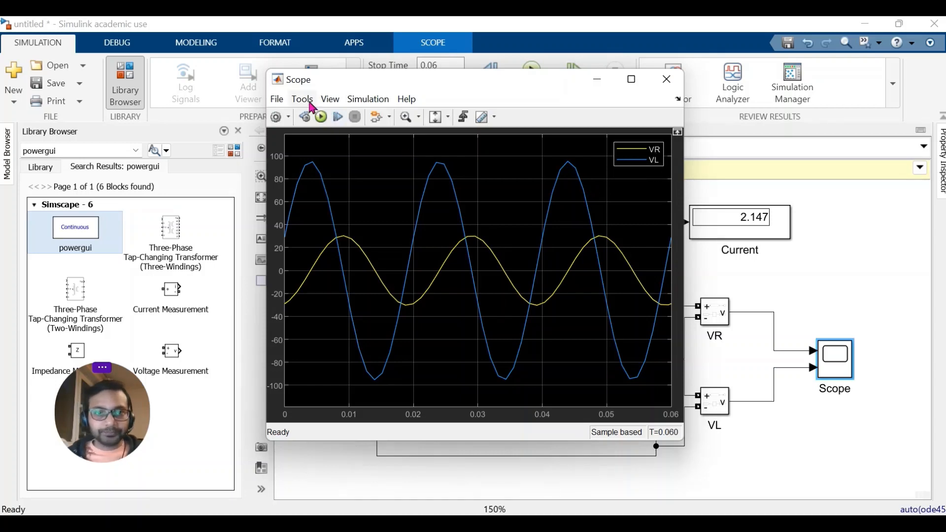
{"action": "left_click", "coordinate": [483, 121]}
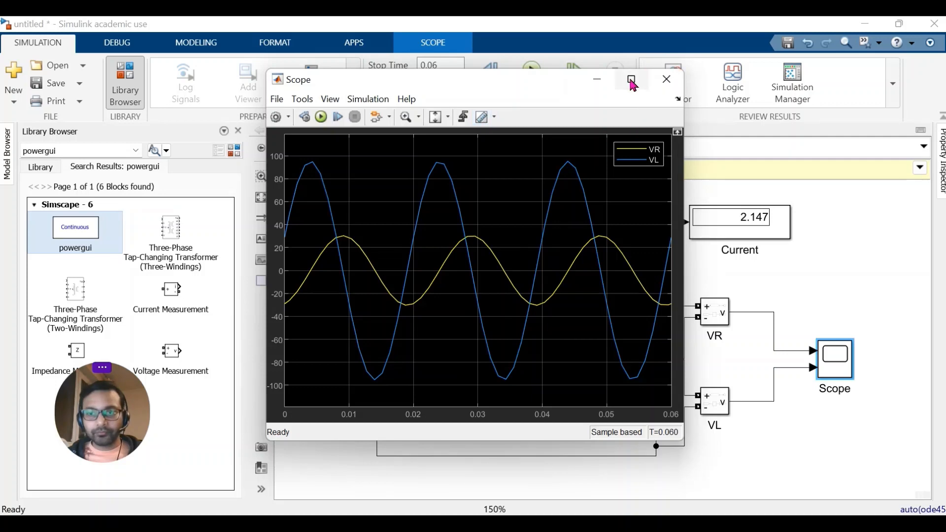
{"action": "mouse_move", "coordinate": [634, 87]}
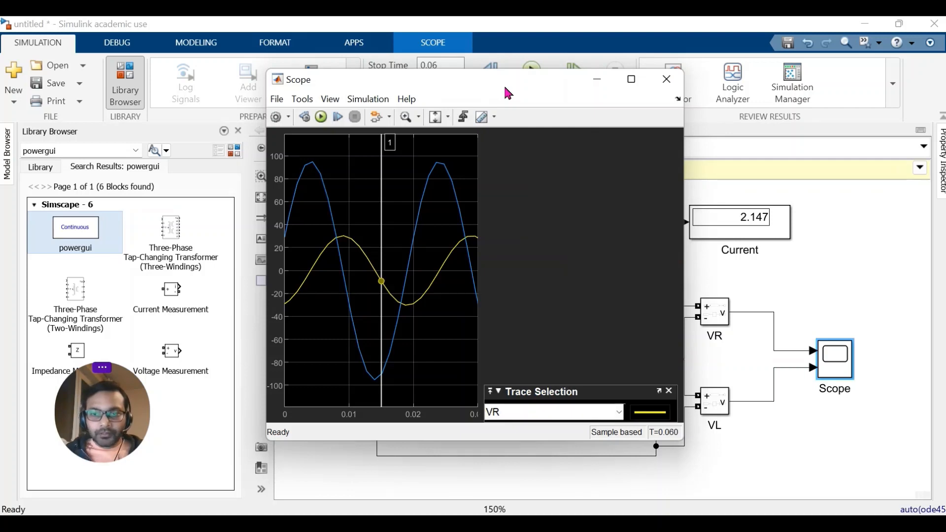
{"action": "left_click", "coordinate": [631, 79]}
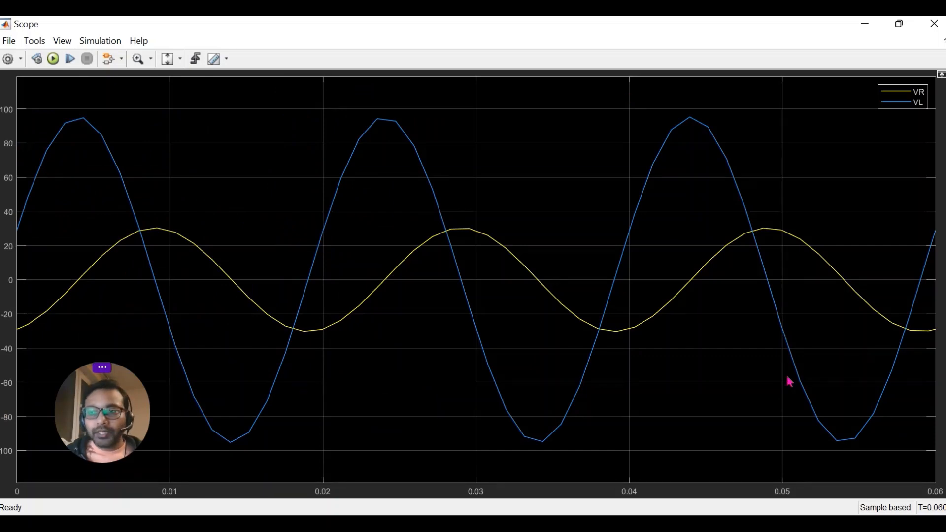
- Enable cursor measurements on the Scope and use screen cursors with only the horizontal pair shown
{"action": "left_click", "coordinate": [213, 60]}
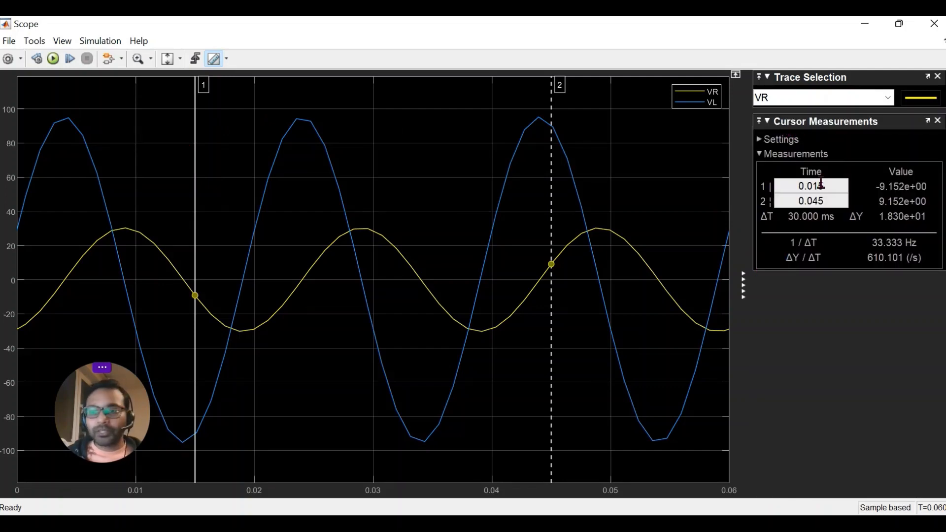
{"action": "left_click", "coordinate": [764, 143]}
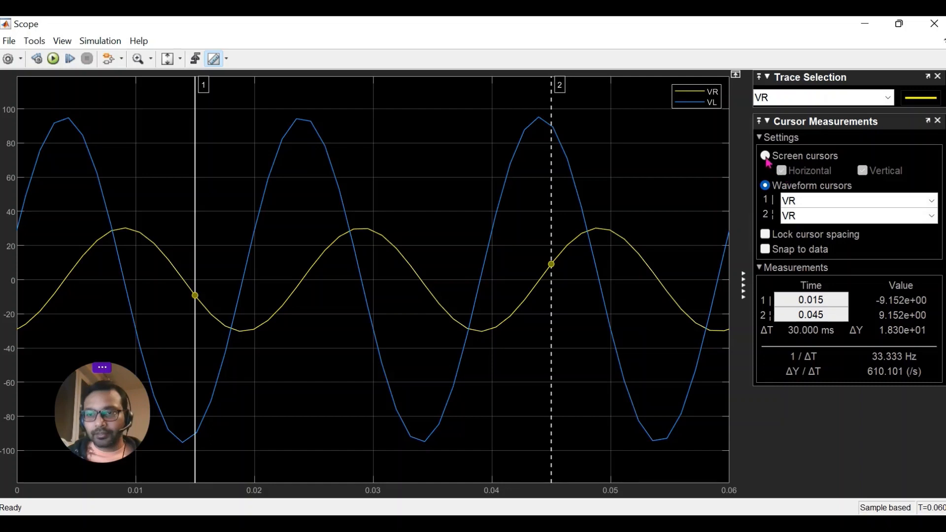
{"action": "left_click", "coordinate": [765, 156]}
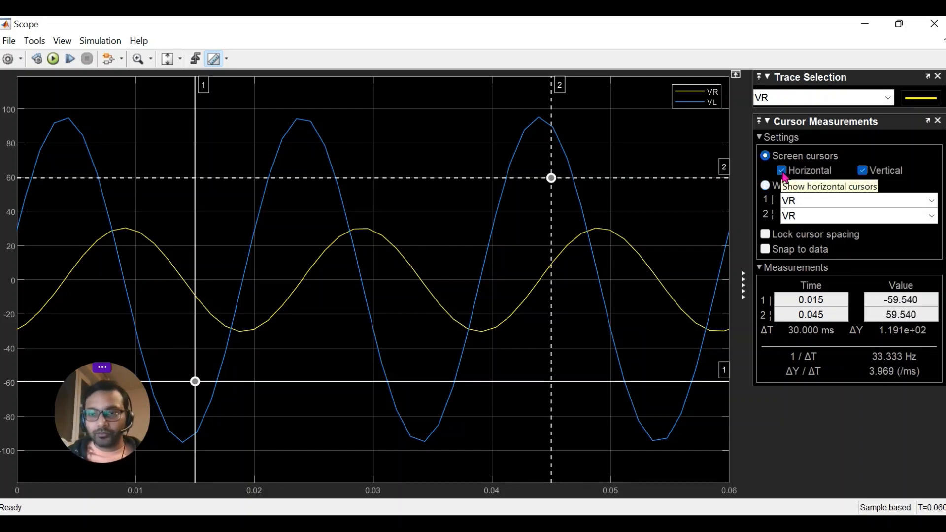
{"action": "left_click", "coordinate": [863, 171]}
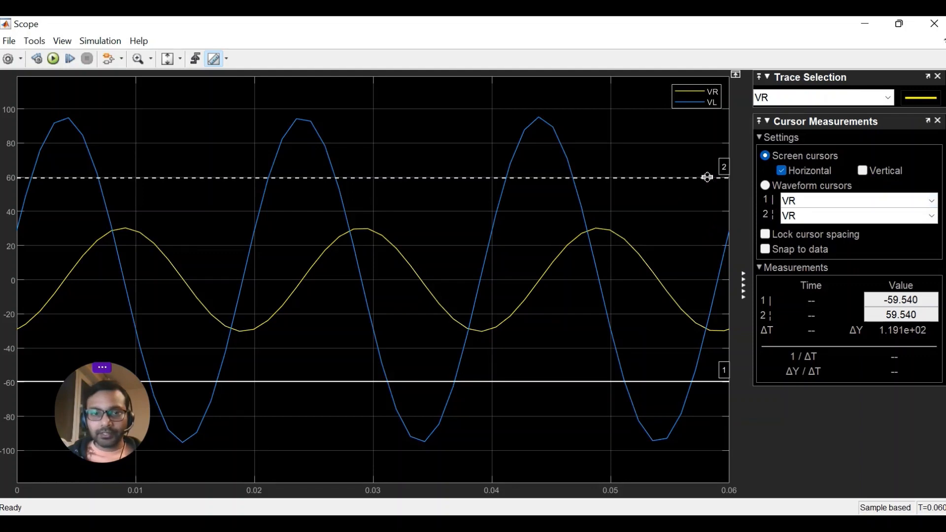
- Place horizontal cursor 2 at the VL peak, about 95.7, and cursor 1 at the VR peak, about 30.5, to measure their amplitude difference
{"action": "left_click_drag", "start_coordinate": [708, 178], "coordinate": [706, 119]}
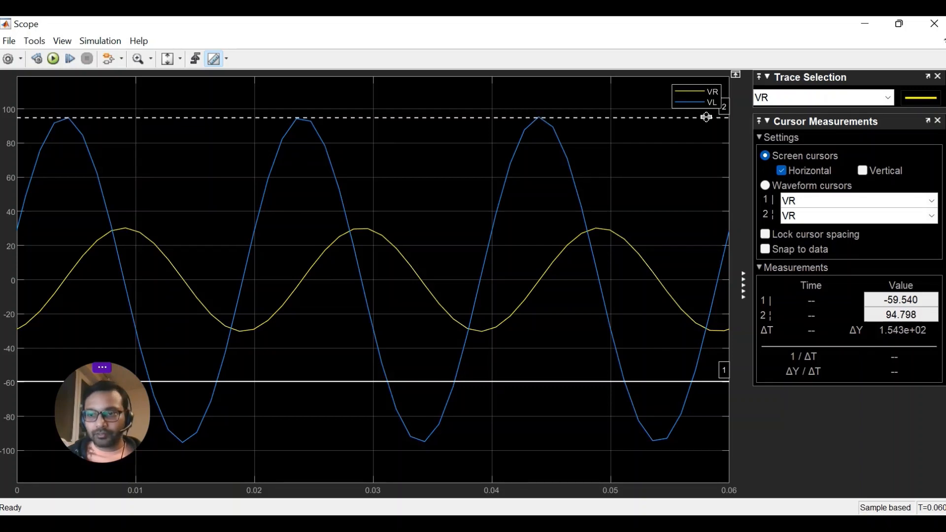
{"action": "left_click_drag", "start_coordinate": [706, 117], "coordinate": [706, 116]}
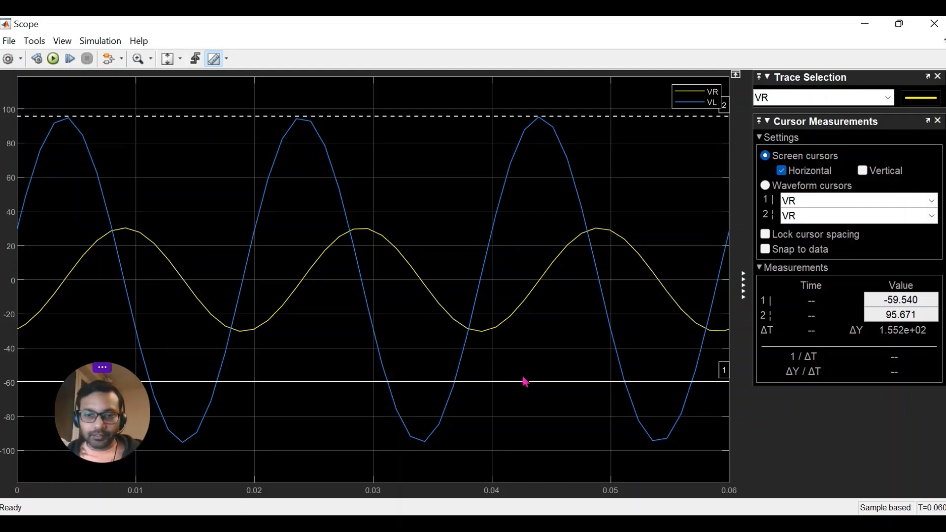
{"action": "left_click_drag", "start_coordinate": [523, 382], "coordinate": [565, 227]}
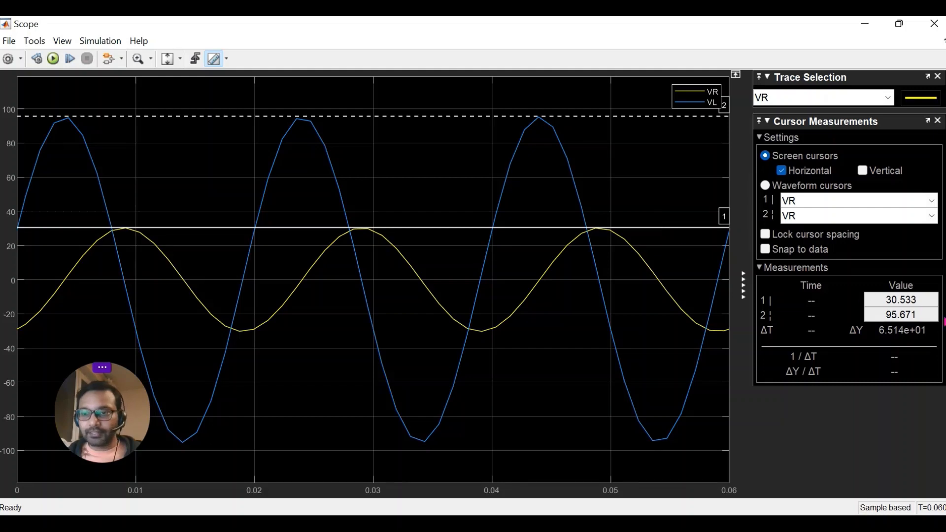
{"action": "mouse_move", "coordinate": [901, 340]}
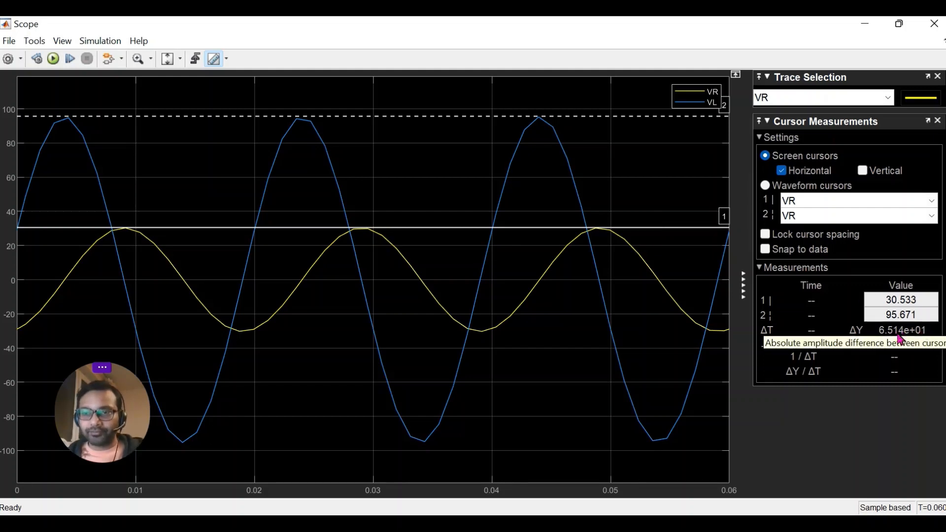
- Switch to waveform cursors and place cursor 1 on the first VR peak, at about 9.35 ms
{"action": "left_click", "coordinate": [863, 173]}
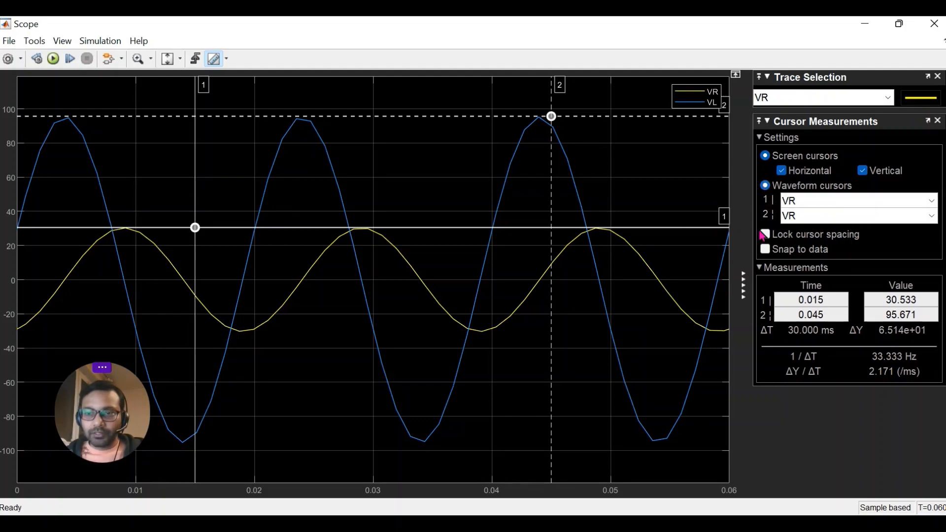
{"action": "left_click", "coordinate": [765, 185]}
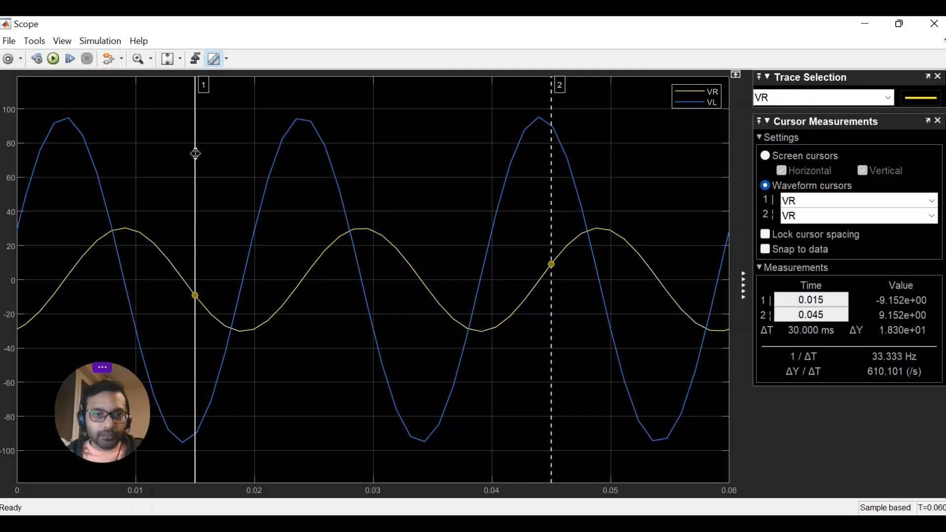
{"action": "left_click_drag", "start_coordinate": [194, 152], "coordinate": [131, 113]}
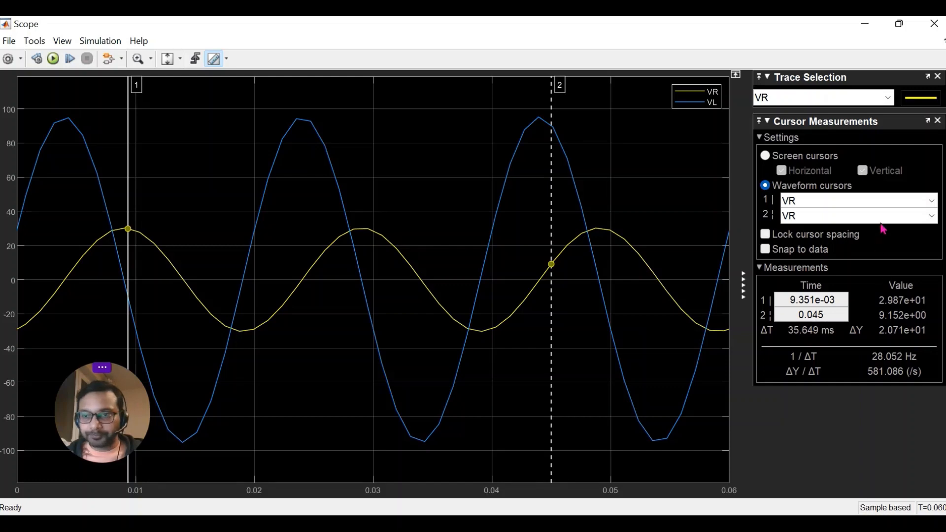
- Assign waveform cursor 2 to VL and place it on the second VL peak, at about 0.024 s
{"action": "left_click", "coordinate": [932, 217]}
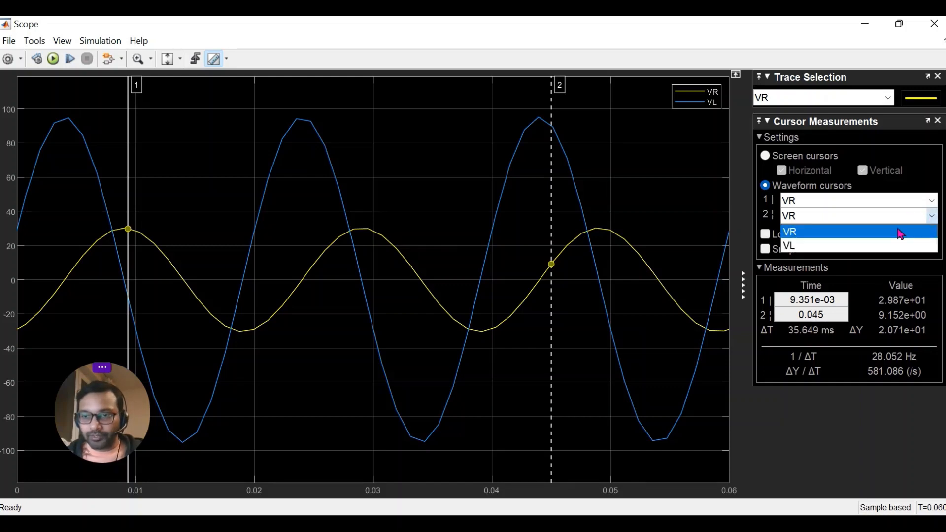
{"action": "left_click", "coordinate": [857, 246]}
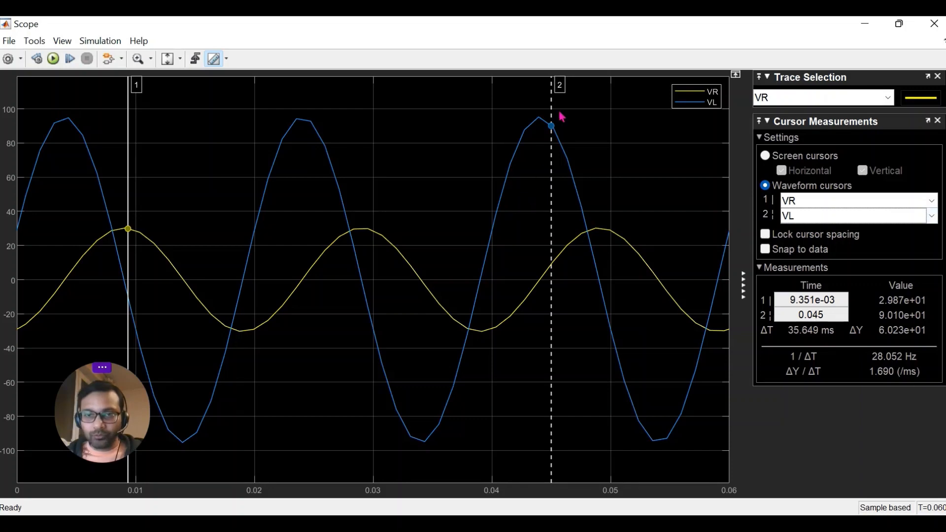
{"action": "left_click_drag", "start_coordinate": [551, 159], "coordinate": [303, 111]}
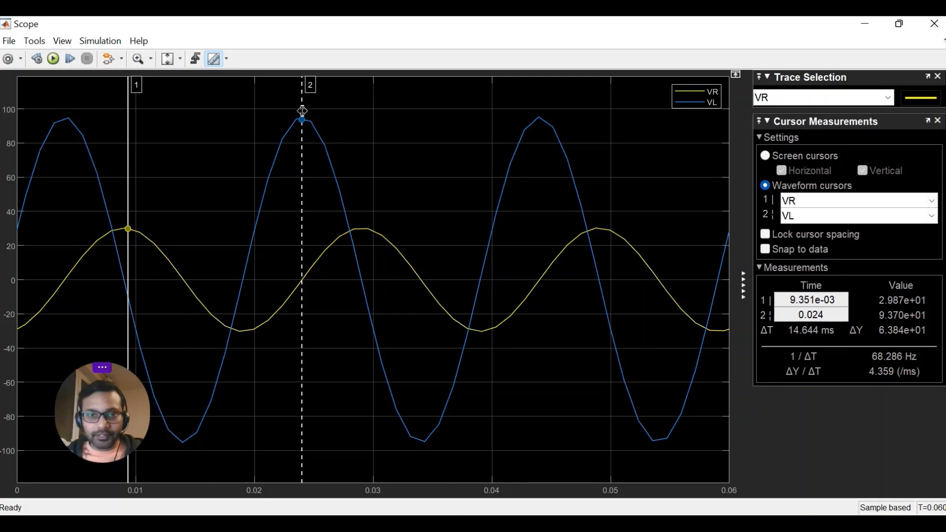
{"action": "left_click_drag", "start_coordinate": [302, 111], "coordinate": [306, 109]}
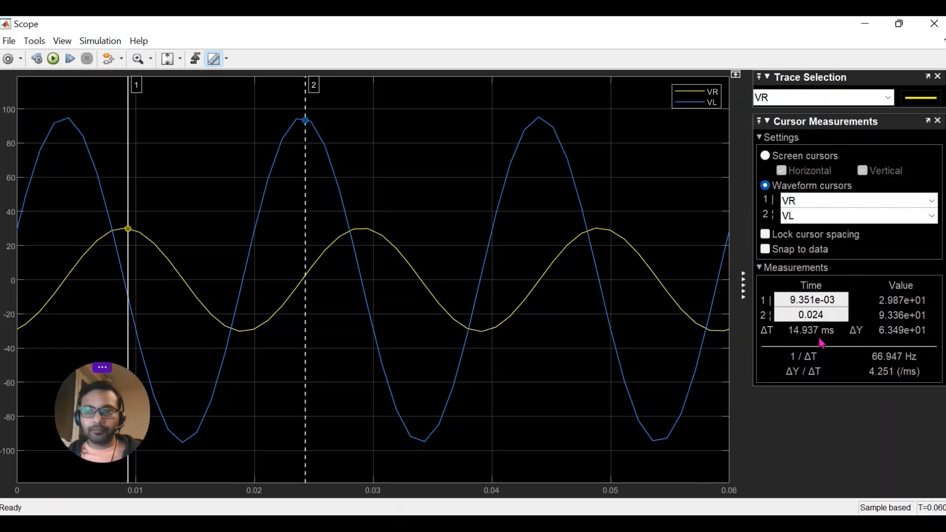
- Close the Scope and switch to the PowerPoint presentation to review the Circuit 1 task and its calculation slide
{"action": "left_click", "coordinate": [939, 28]}
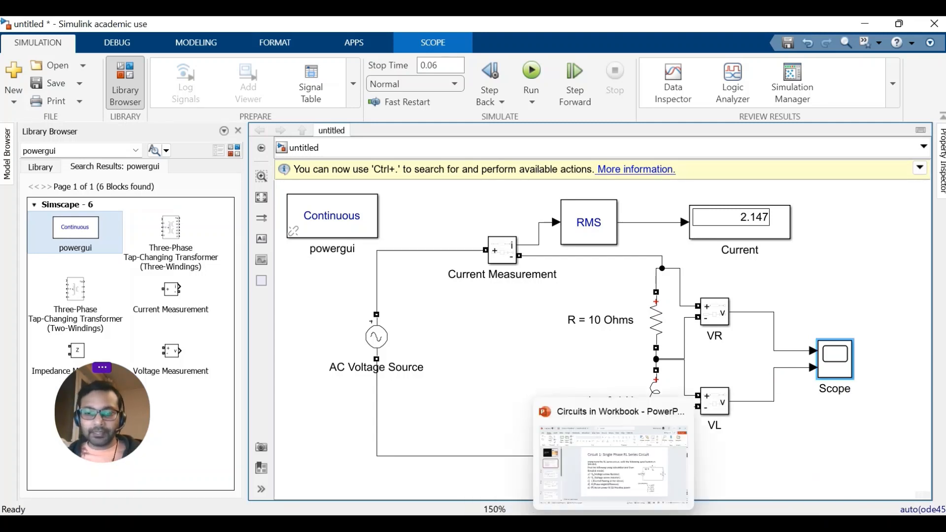
{"action": "left_click", "coordinate": [613, 525]}
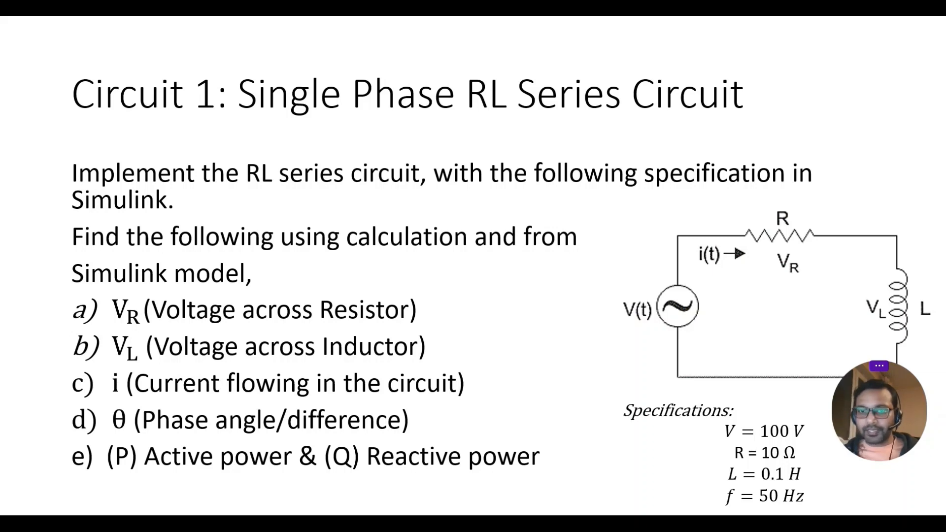
{"action": "key", "text": "Right"}
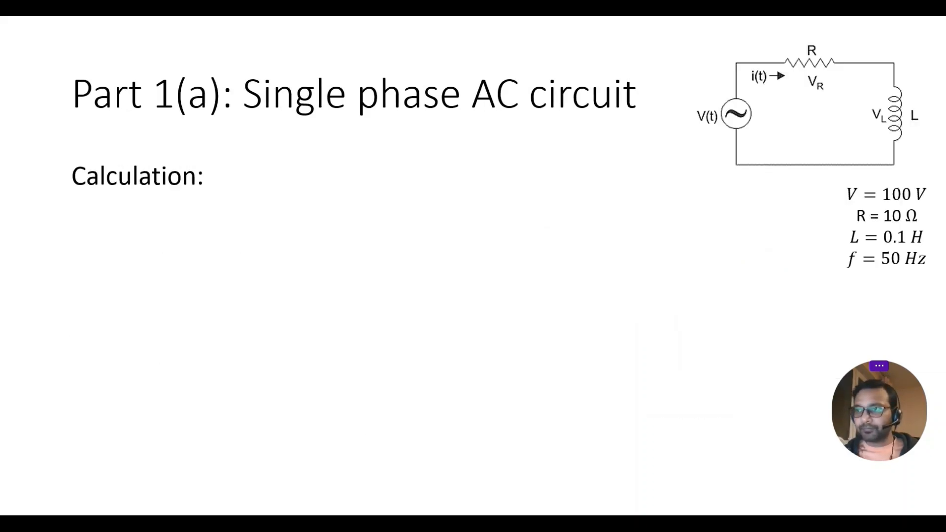
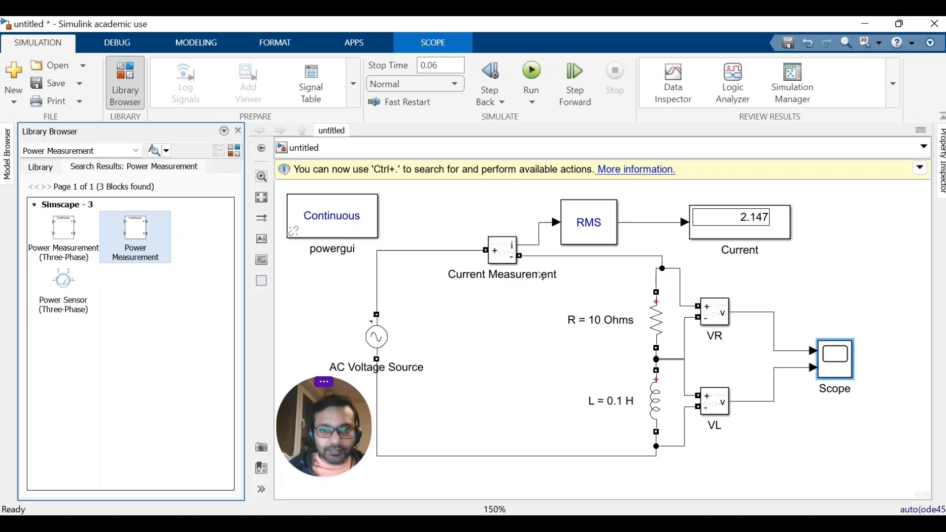
- Add a single-phase Power Measurement block to the model and position it just above the Current display
{"action": "left_click_drag", "start_coordinate": [885, 273], "coordinate": [879, 257]}
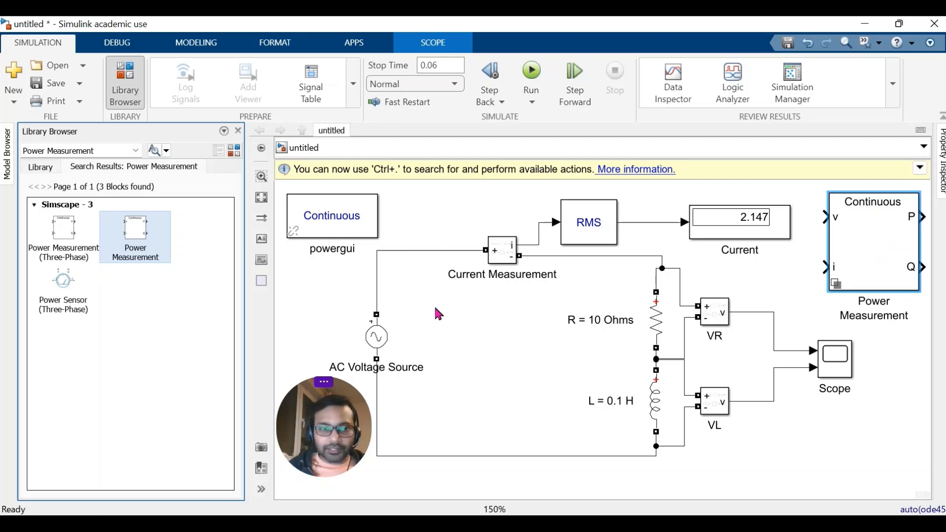
{"action": "left_click", "coordinate": [261, 202]}
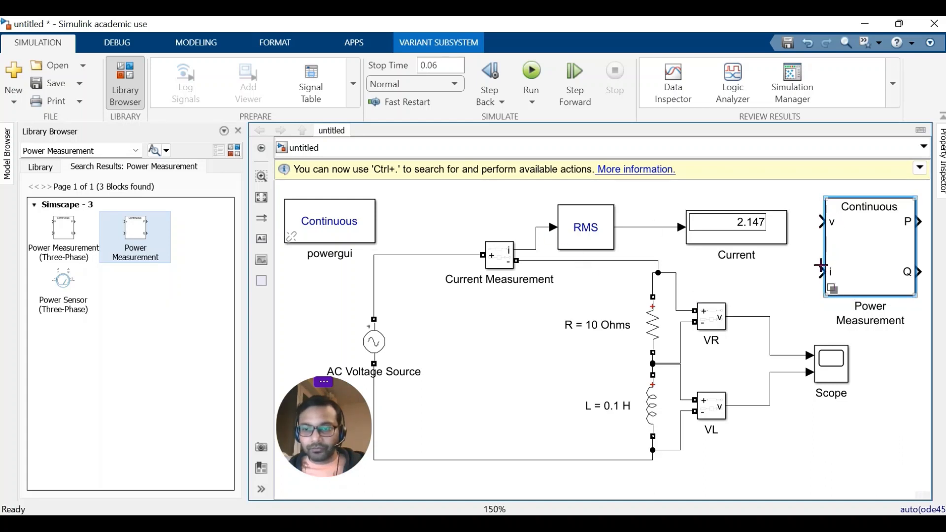
{"action": "left_click_drag", "start_coordinate": [877, 257], "coordinate": [847, 251]}
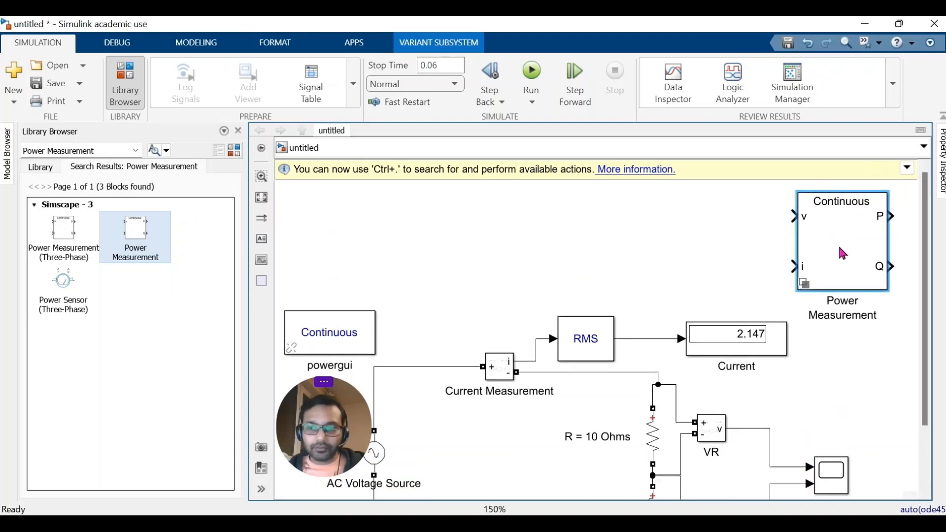
{"action": "left_click_drag", "start_coordinate": [857, 253], "coordinate": [744, 249]}
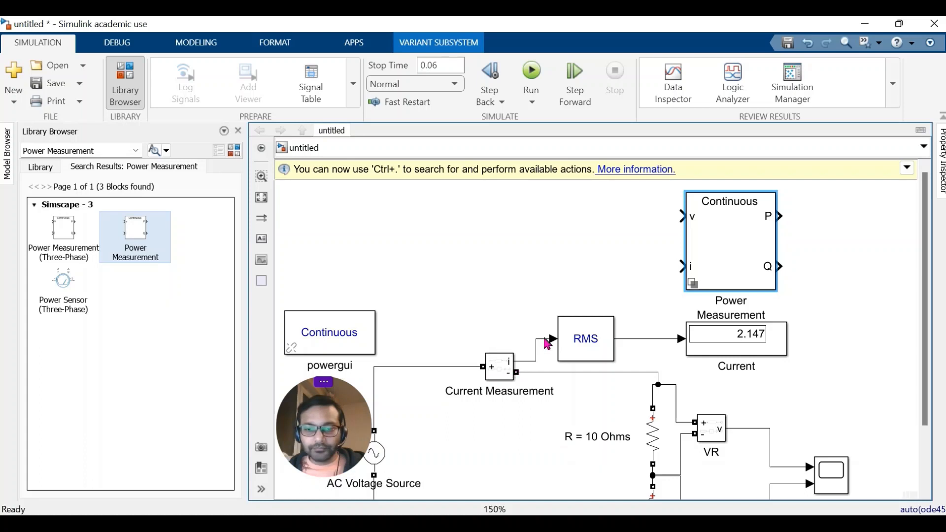
- Branch the Current Measurement output signal to the i input of the Power Measurement block
{"action": "mouse_move", "coordinate": [682, 266]}
{"action": "left_mouse_down"}
{"action": "mouse_move", "coordinate": [566, 266]}
{"action": "mouse_move", "coordinate": [537, 338]}
{"action": "left_mouse_up"}
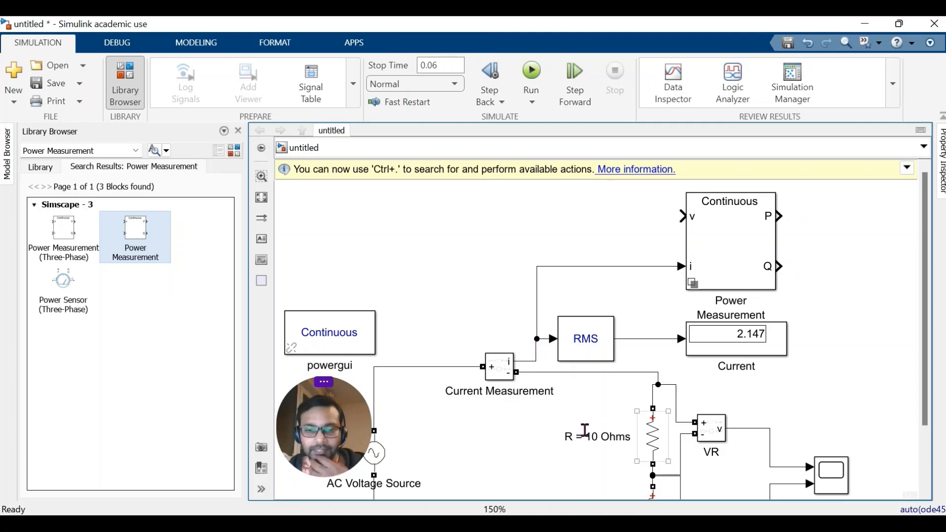
{"action": "left_click", "coordinate": [262, 198]}
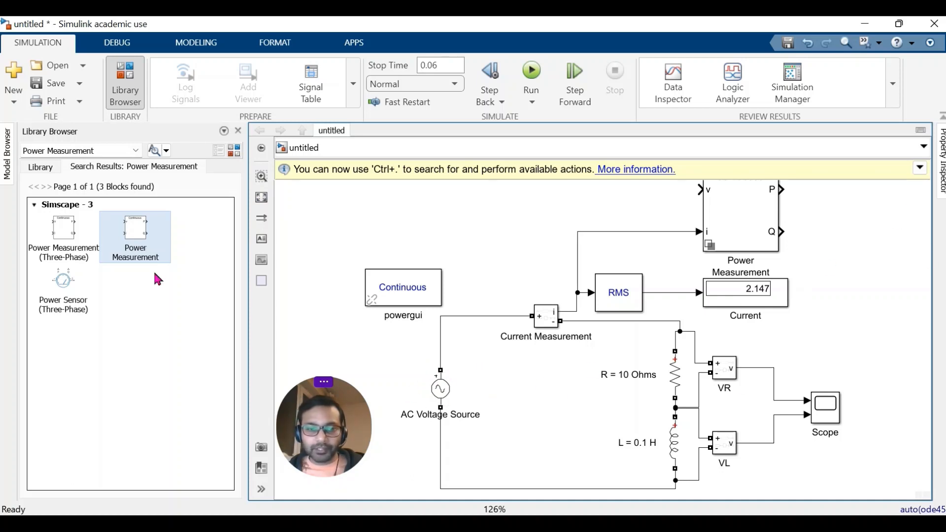
- Duplicate the VR voltage measurement block beside the AC Voltage Source and name the copy VS
{"action": "left_click", "coordinate": [725, 377]}
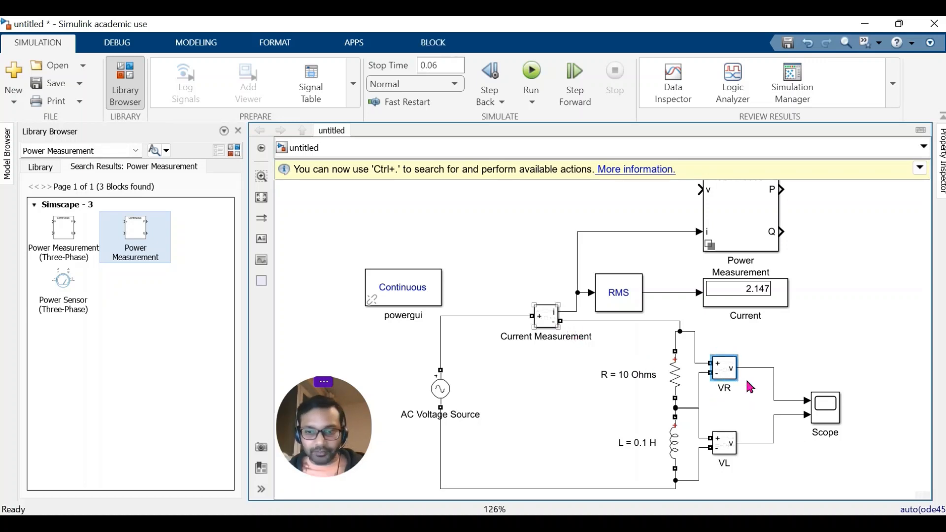
{"action": "left_click", "coordinate": [493, 392]}
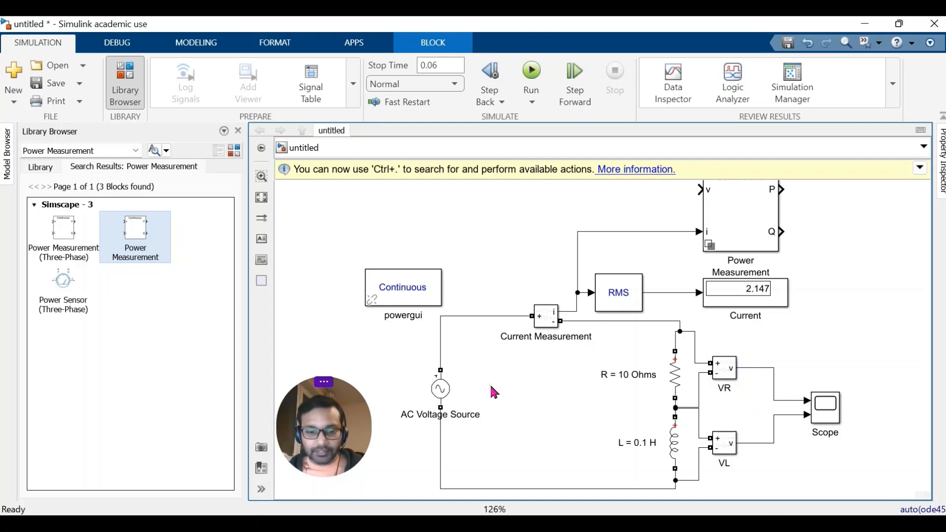
{"action": "key", "text": "ctrl+v"}
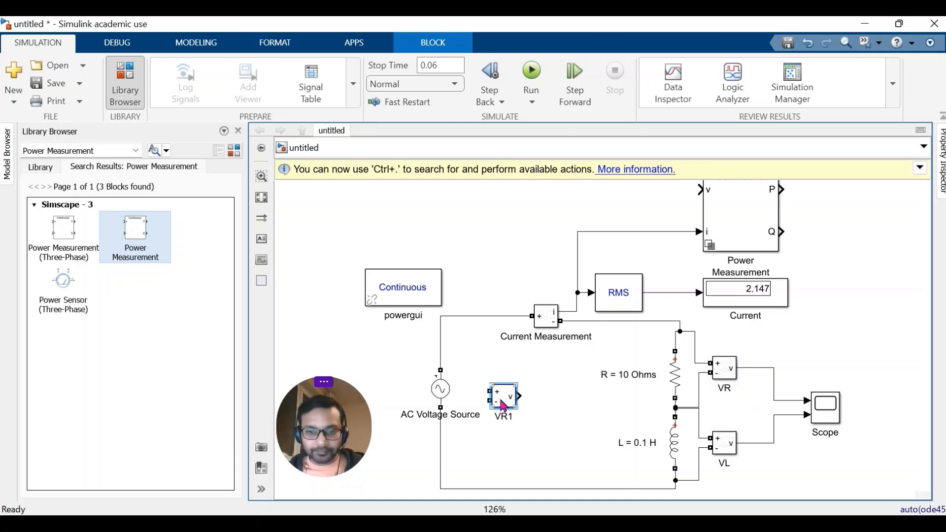
{"action": "left_click_drag", "start_coordinate": [501, 399], "coordinate": [501, 396]}
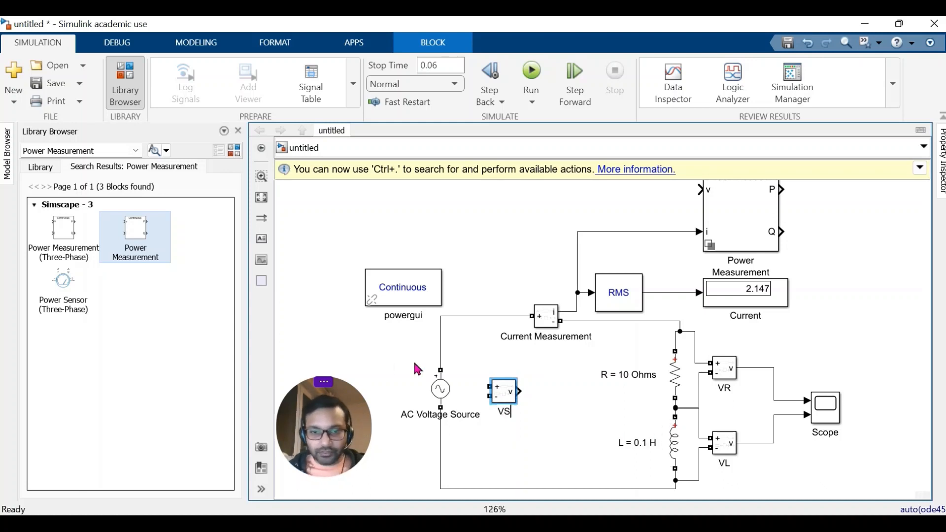
{"action": "left_click", "coordinate": [400, 364]}
- Connect VS across the AC Voltage Source and wire its output to the Power Measurement's v input, rerouting the line between VS and Current Measurement
{"action": "left_click_drag", "start_coordinate": [490, 385], "coordinate": [440, 356]}
{"action": "left_click_drag", "start_coordinate": [490, 396], "coordinate": [441, 443]}
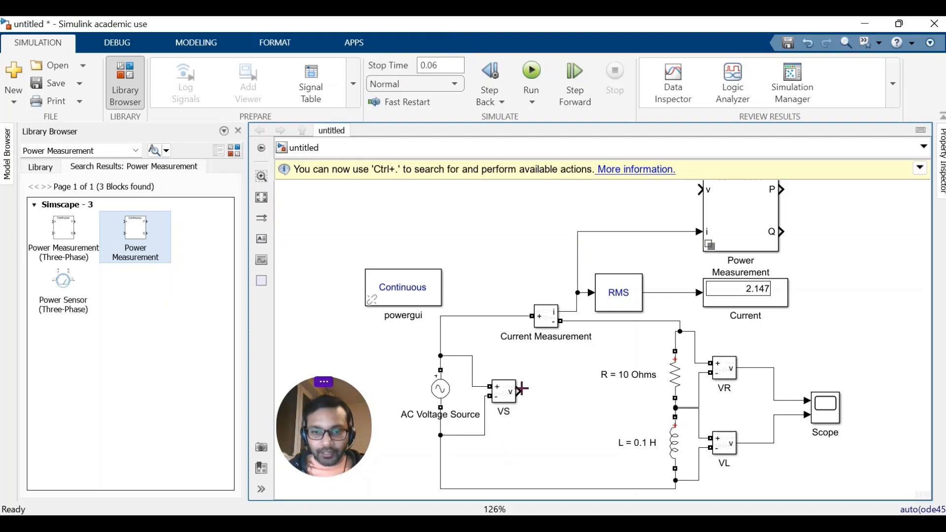
{"action": "left_click_drag", "start_coordinate": [522, 389], "coordinate": [697, 193]}
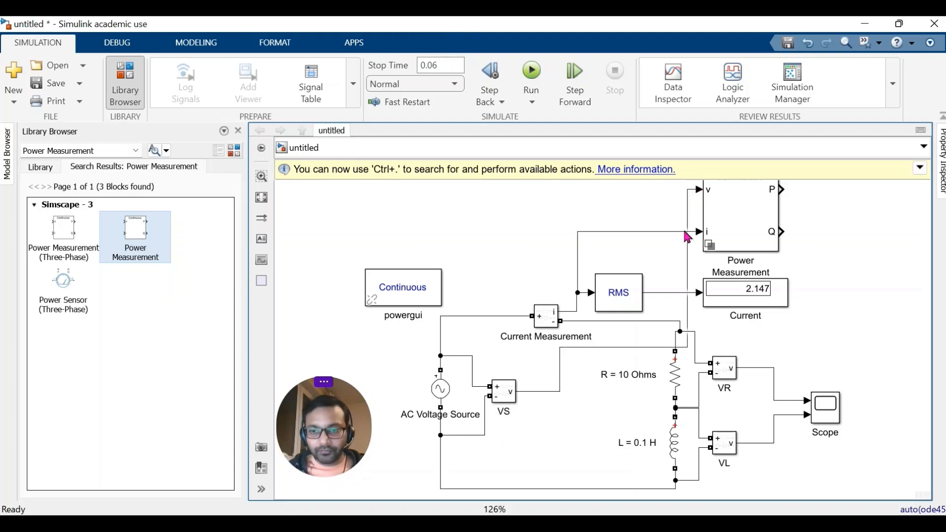
{"action": "left_click", "coordinate": [688, 249]}
{"action": "left_click_drag", "start_coordinate": [681, 243], "coordinate": [526, 229]}
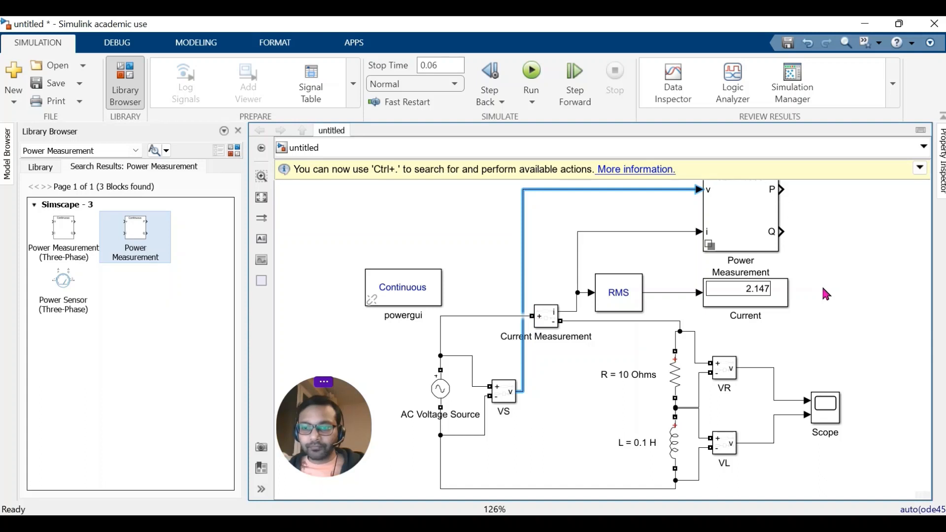
{"action": "scroll", "coordinate": [824, 294], "scroll_direction": "up", "scroll_amount": 1}
{"action": "scroll", "coordinate": [824, 295], "scroll_direction": "down", "scroll_amount": 1}
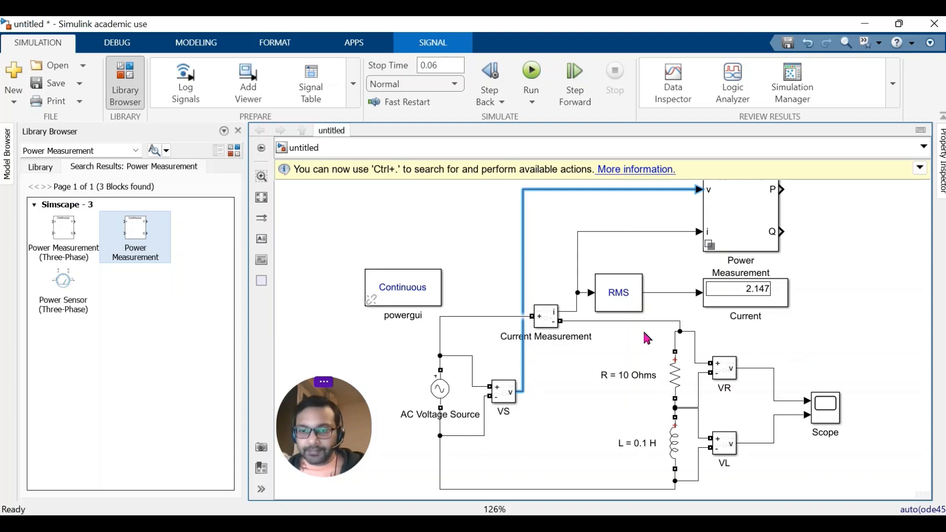
- Duplicate the current RMS block with its display and place the copy in line with the Power Measurement's P output
{"action": "left_click", "coordinate": [630, 312]}
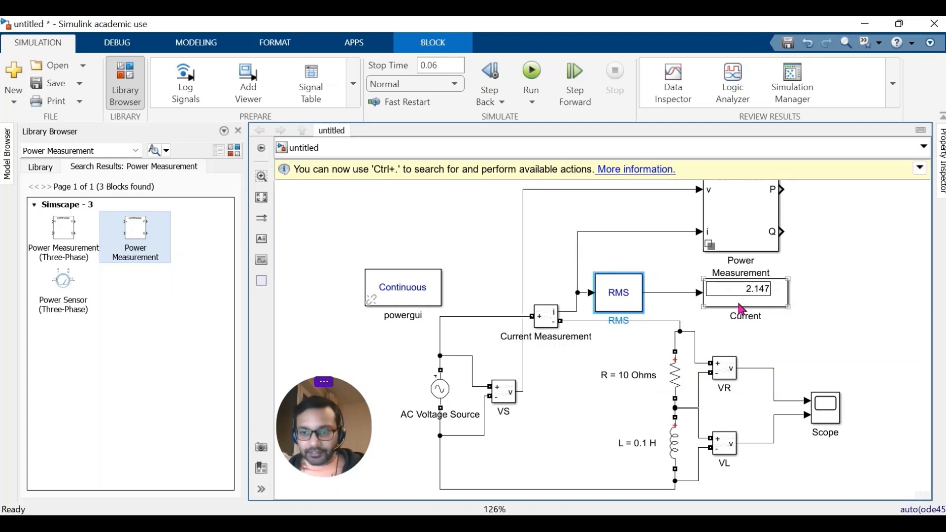
{"action": "left_click", "coordinate": [742, 309]}
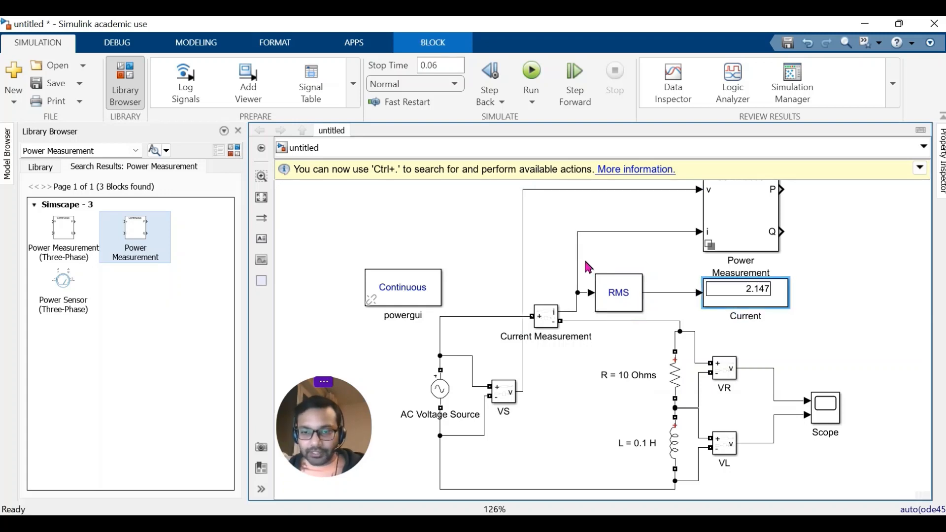
{"action": "left_click_drag", "start_coordinate": [586, 261], "coordinate": [800, 326]}
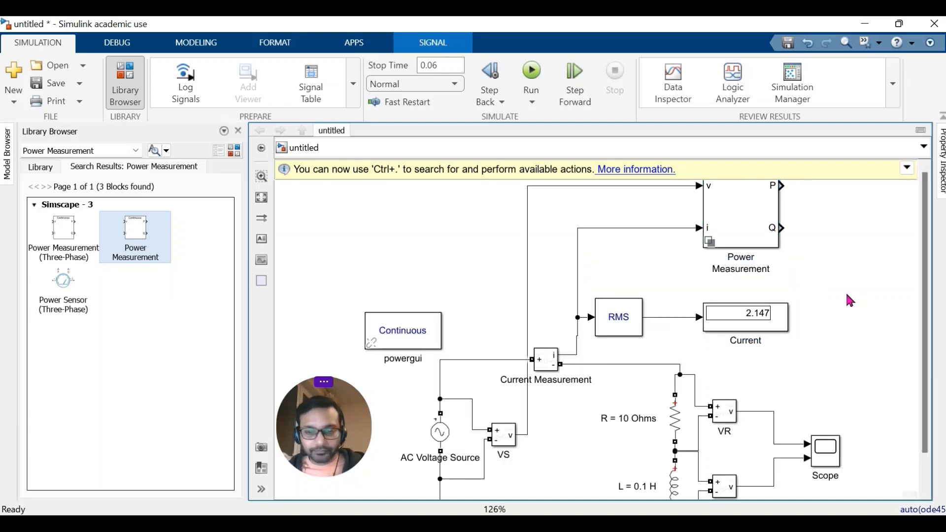
{"action": "key", "text": "ctrl+v"}
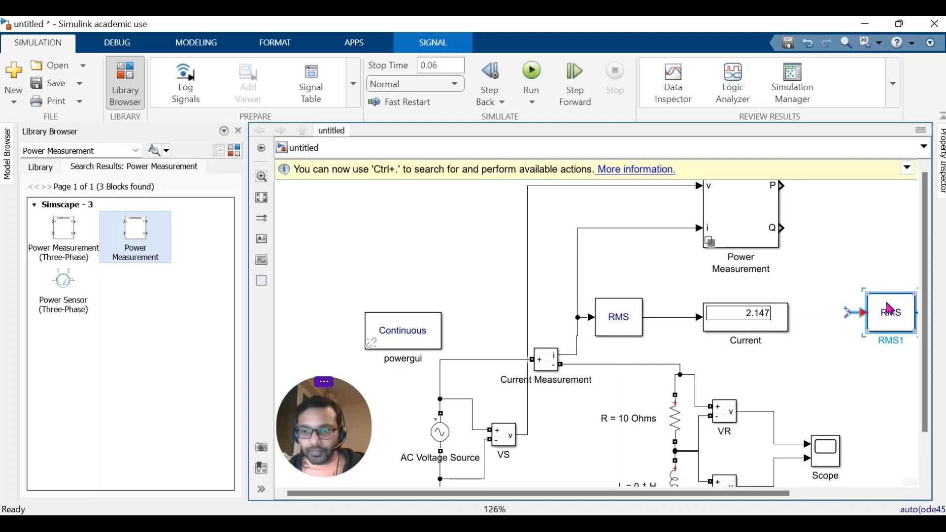
{"action": "left_click_drag", "start_coordinate": [889, 308], "coordinate": [820, 188]}
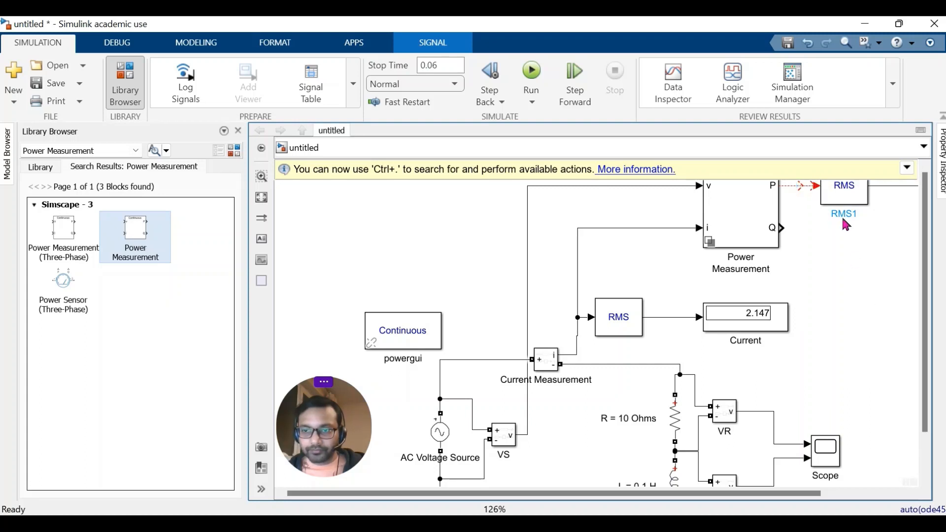
- Delete the unconnected line pieces at the copied RMS block and connect the P output to its input
{"action": "left_click", "coordinate": [812, 187]}
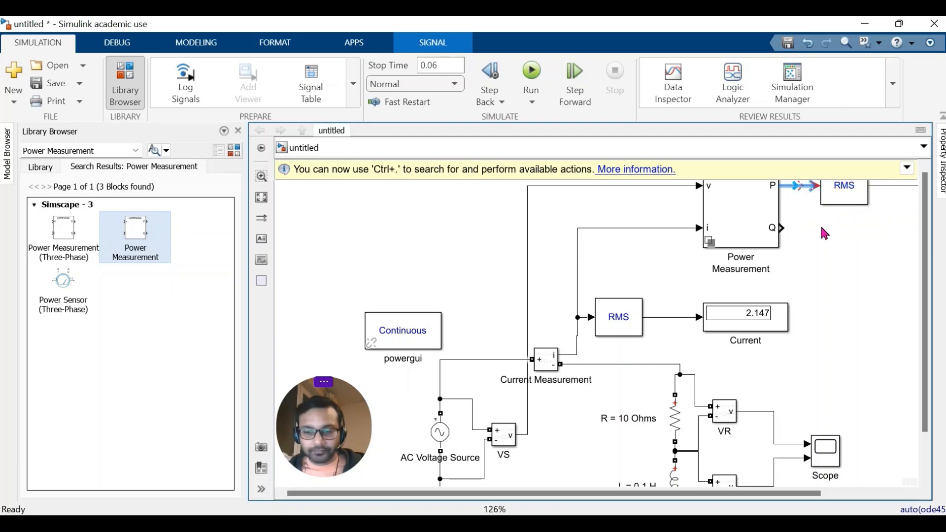
{"action": "key", "text": "Delete"}
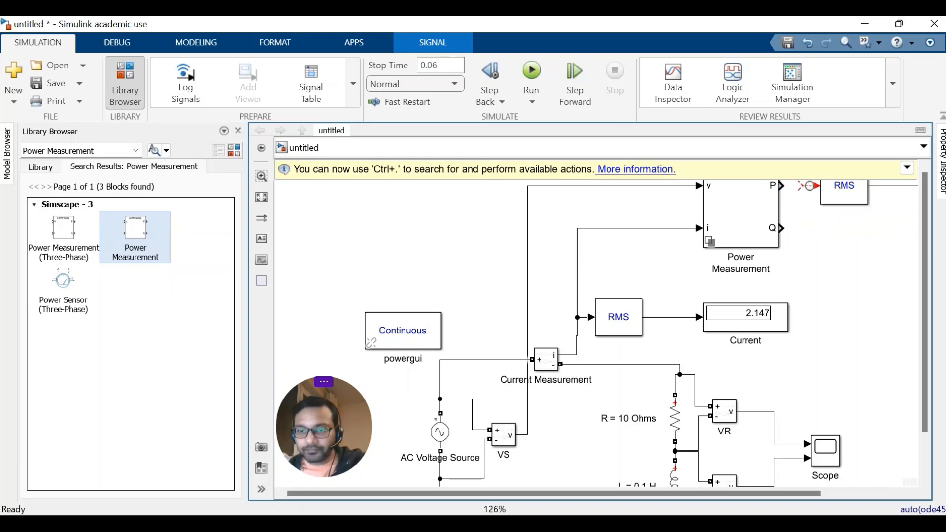
{"action": "left_click", "coordinate": [810, 187]}
{"action": "key", "text": "Delete"}
{"action": "left_click", "coordinate": [781, 184]}
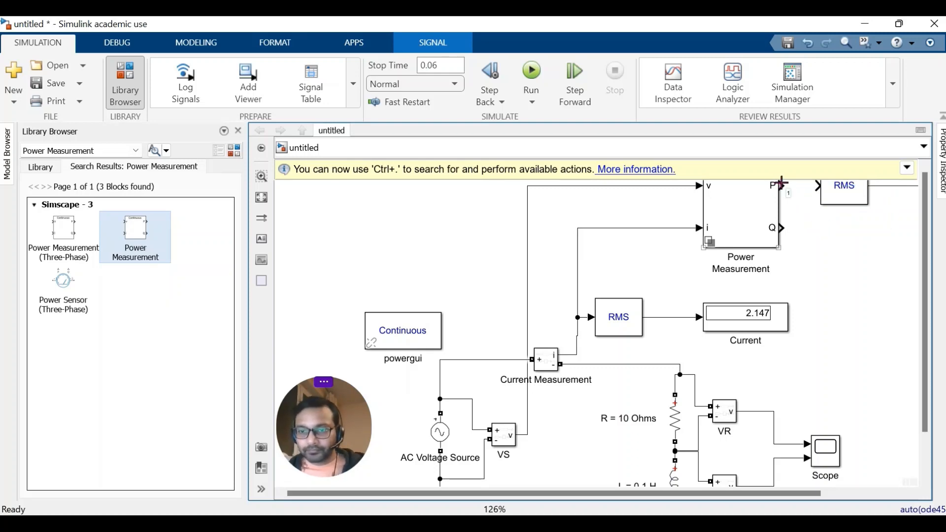
{"action": "left_click_drag", "start_coordinate": [781, 184], "coordinate": [818, 183]}
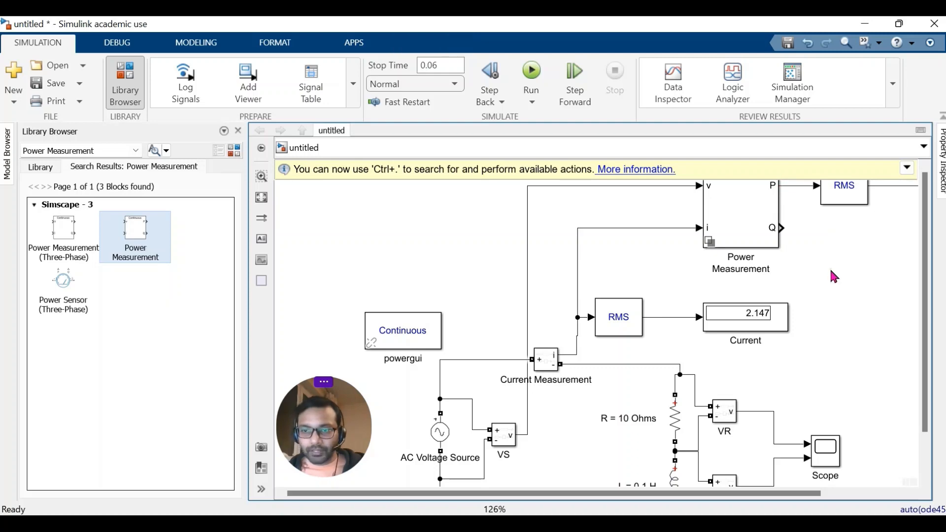
- Add another RMS block and display pair below the P pair and connect it to the Power Measurement's Q output
{"action": "scroll", "coordinate": [494, 328], "scroll_direction": "down", "scroll_amount": 1}
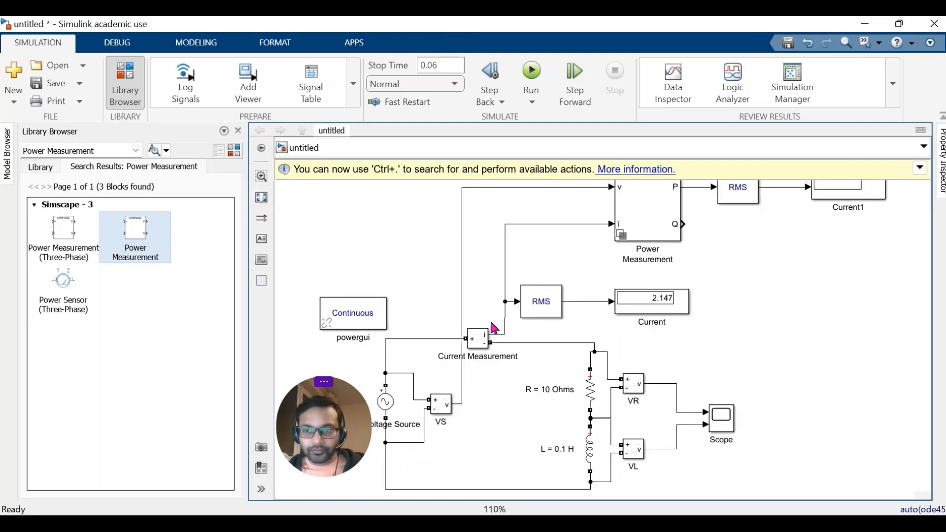
{"action": "left_click", "coordinate": [759, 294]}
{"action": "key", "text": "ctrl+v"}
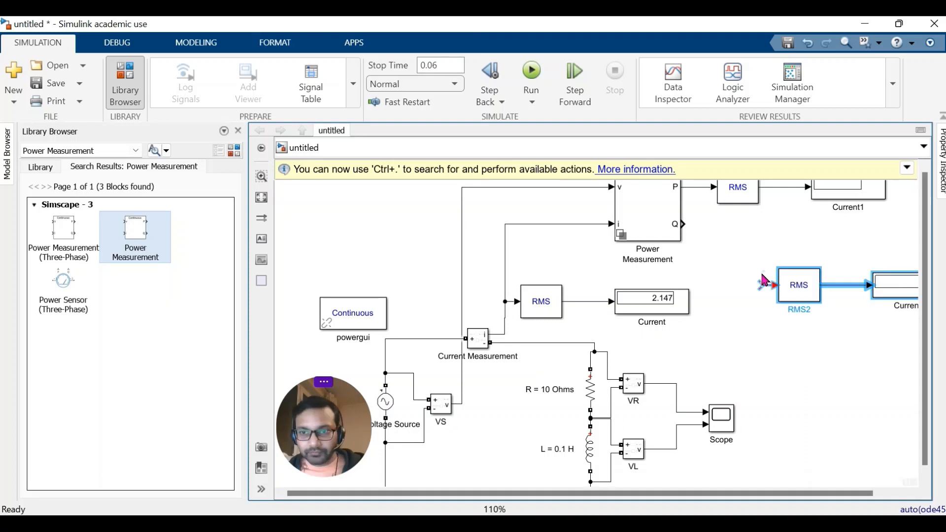
{"action": "left_click_drag", "start_coordinate": [790, 288], "coordinate": [716, 237]}
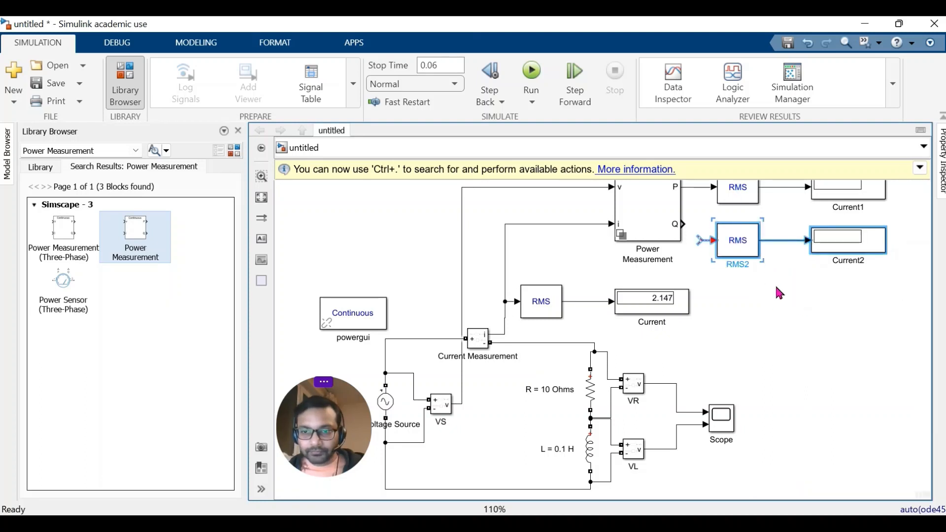
{"action": "left_click", "coordinate": [779, 293]}
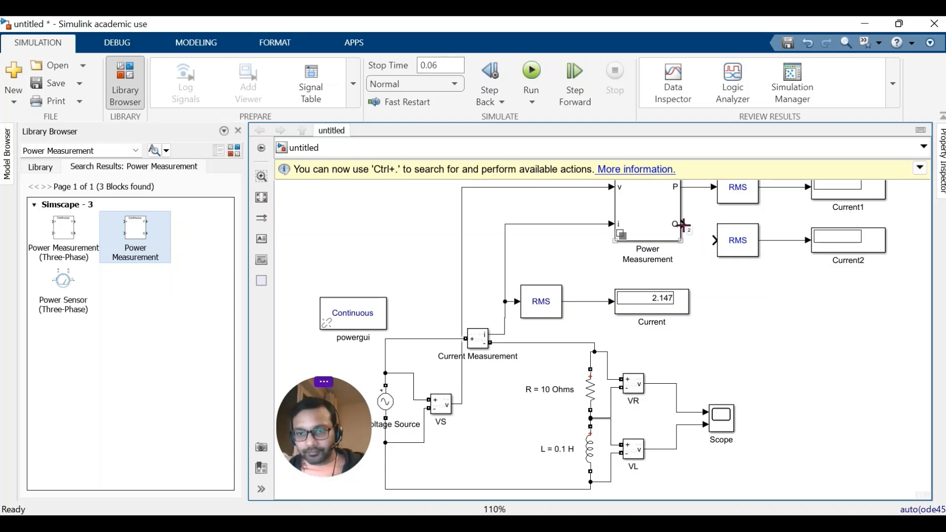
{"action": "left_click_drag", "start_coordinate": [683, 226], "coordinate": [712, 244]}
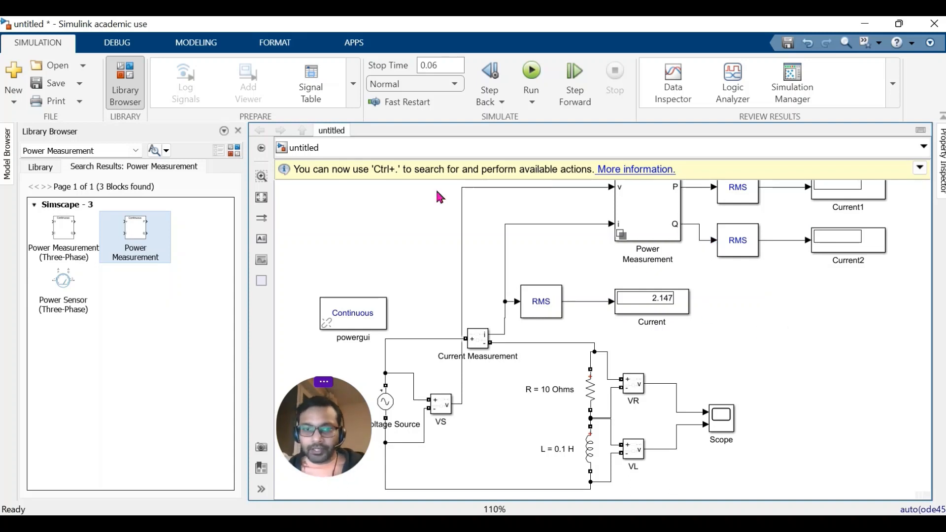
- Run the simulation and set the Power Measurement block's base frequency to 50 Hz
{"action": "key", "text": "ctrl+t"}
{"action": "left_click", "coordinate": [655, 213]}
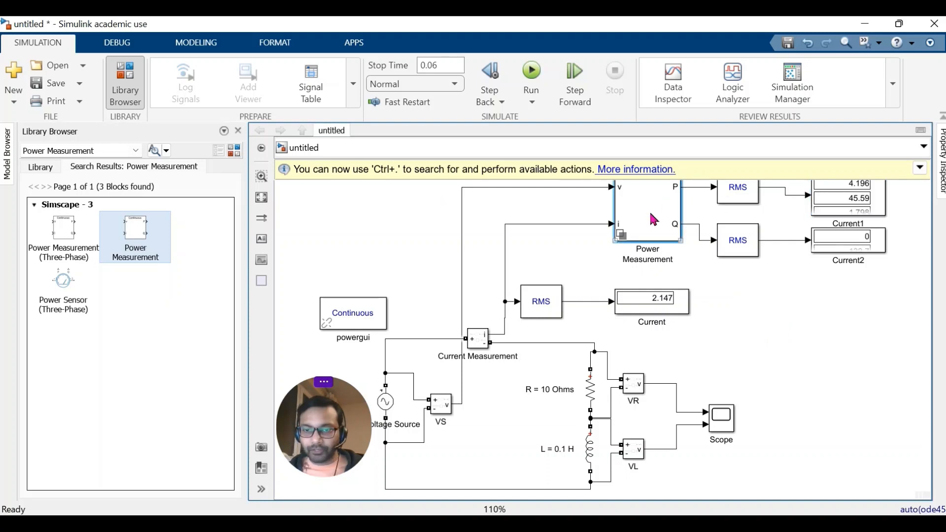
{"action": "double_click", "coordinate": [654, 219]}
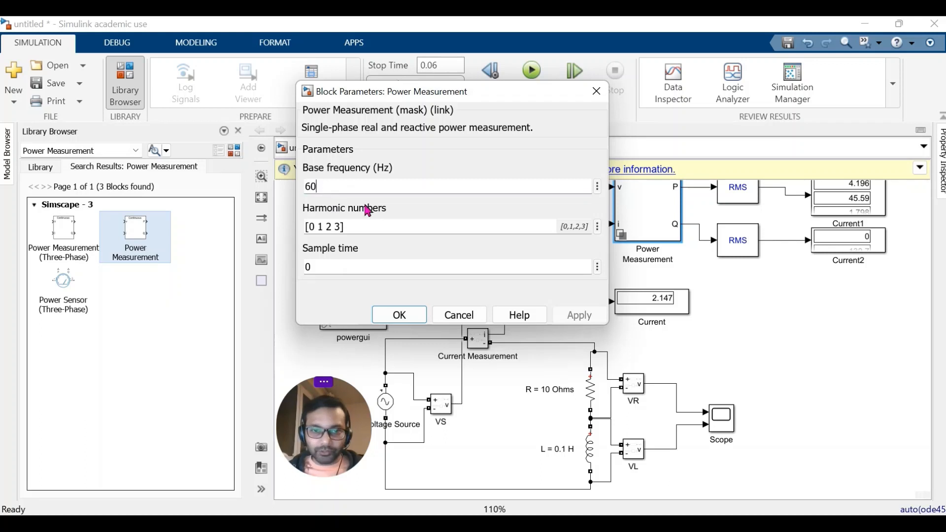
{"action": "key", "text": "BackSpace"}
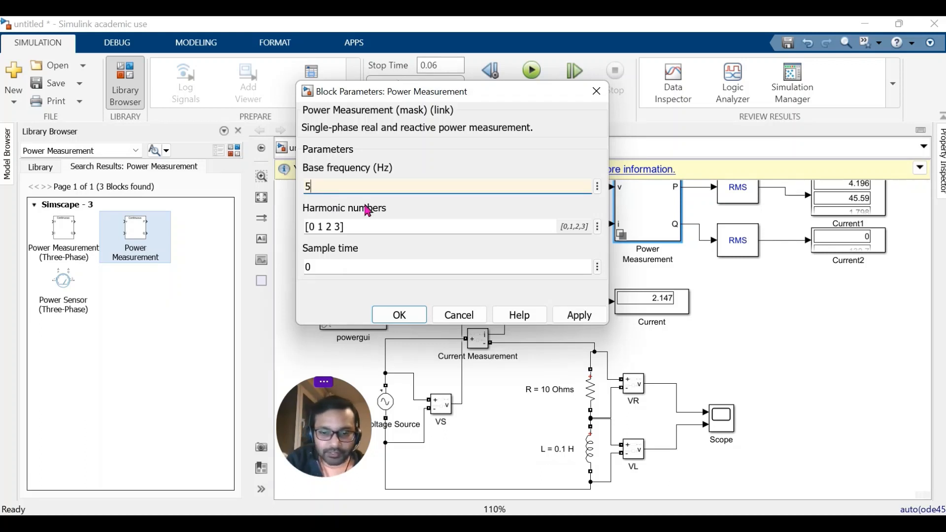
{"action": "left_click", "coordinate": [584, 319]}
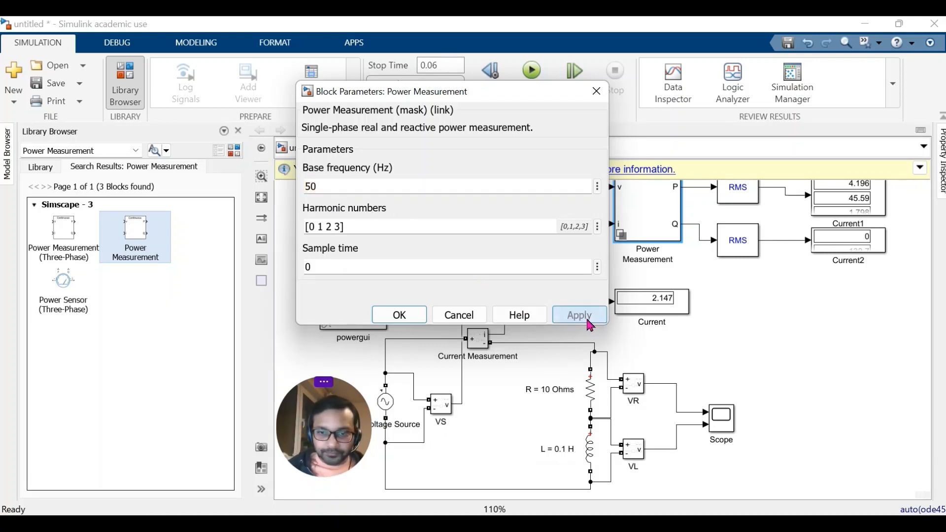
{"action": "left_click", "coordinate": [413, 318]}
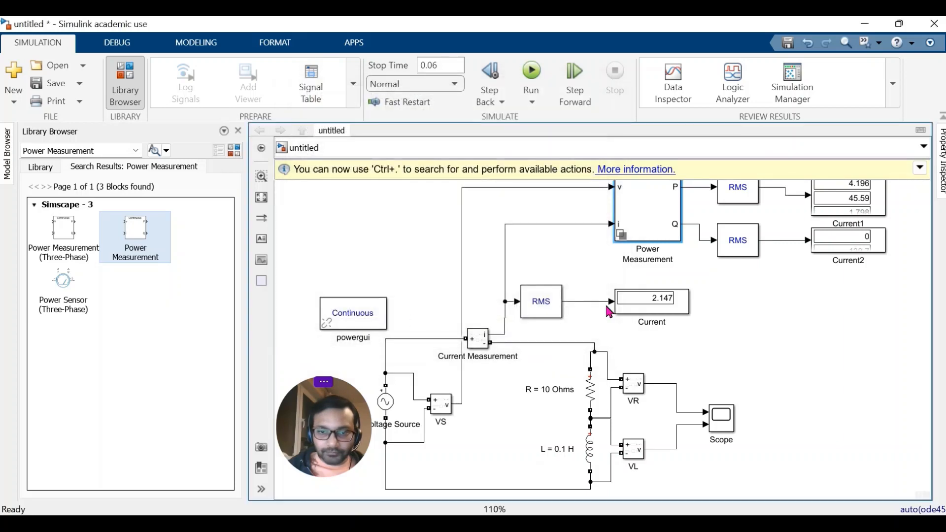
- Check the fundamental frequency setting of the RMS blocks on the P and Q outputs
{"action": "double_click", "coordinate": [730, 199]}
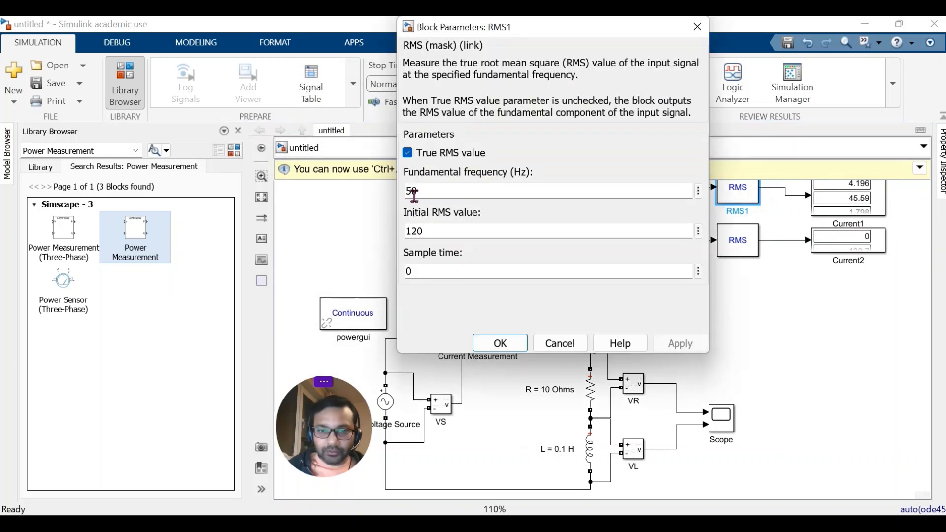
{"action": "left_click", "coordinate": [518, 348]}
{"action": "double_click", "coordinate": [737, 241]}
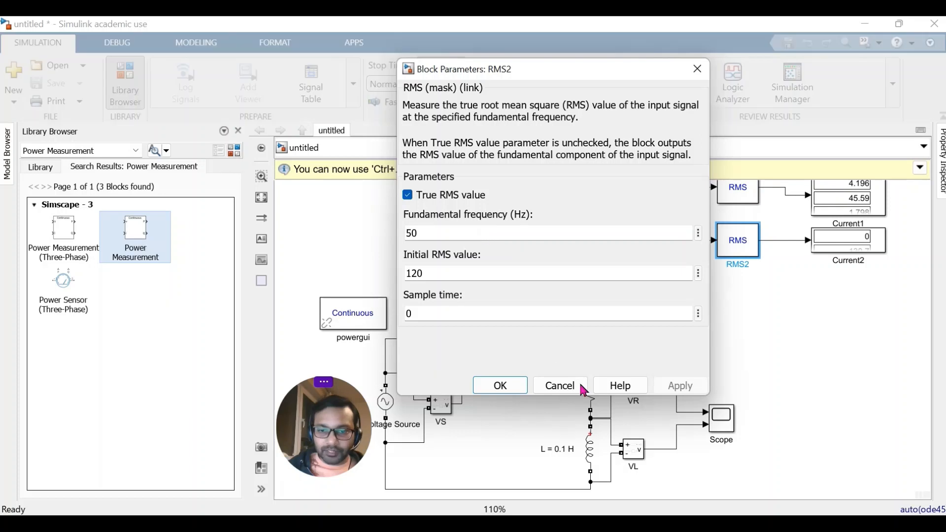
{"action": "left_click", "coordinate": [507, 385]}
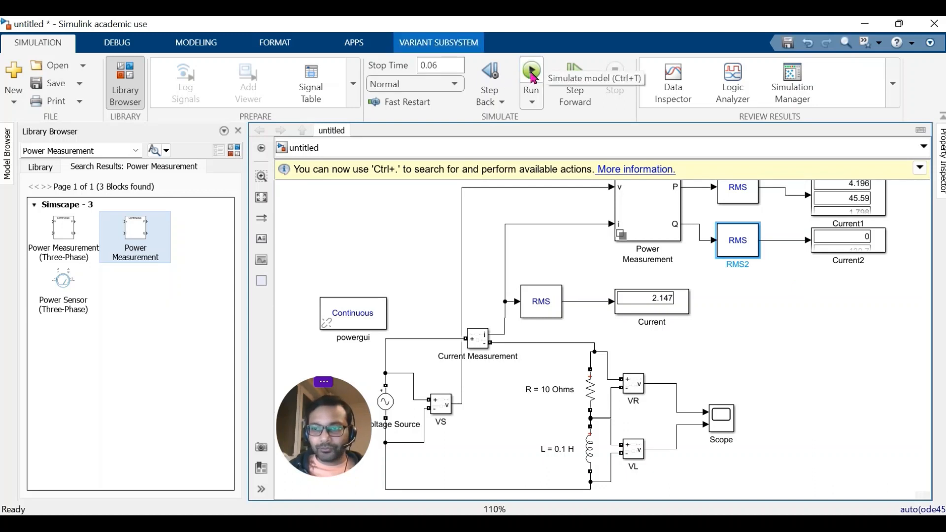
- Rerun the simulation and enlarge the Current2 display on the Q output to show more of its values
{"action": "left_click", "coordinate": [534, 77]}
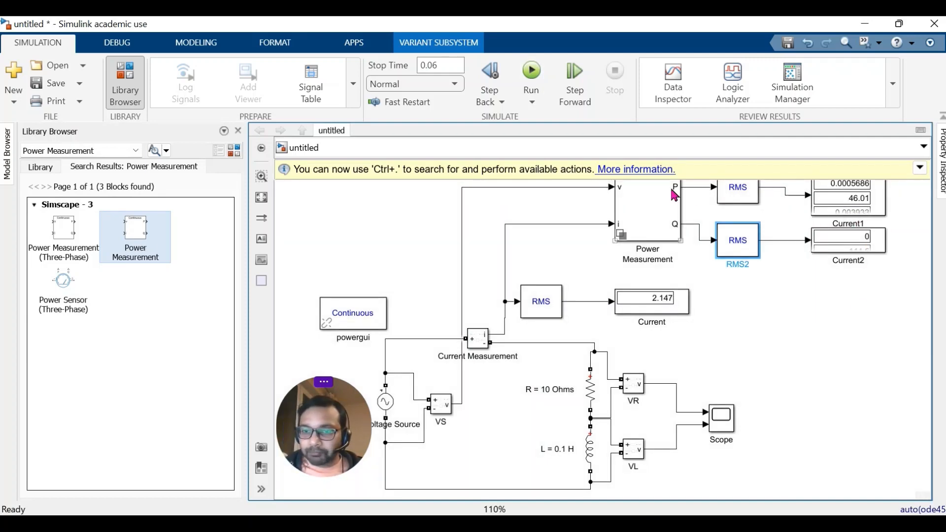
{"action": "left_click", "coordinate": [888, 259]}
{"action": "left_click_drag", "start_coordinate": [890, 260], "coordinate": [888, 290]}
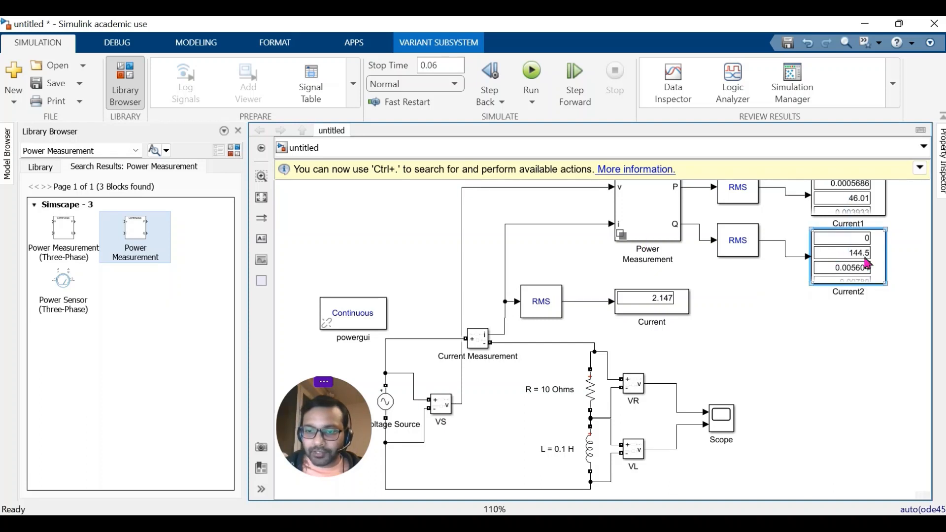
- Switch to the PowerPoint presentation to compare the simulated active power with the calculation on the Part 1(a) slide
{"action": "left_click", "coordinate": [647, 525]}
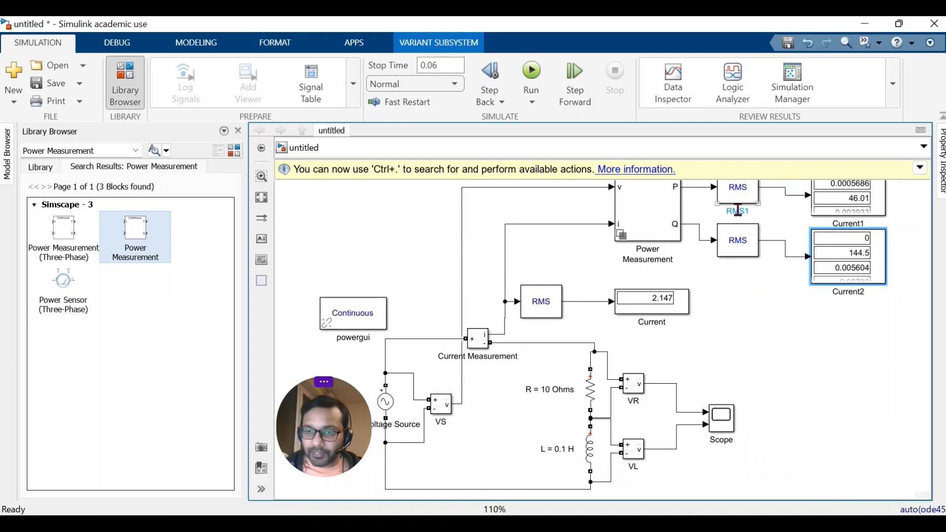
{"action": "left_click", "coordinate": [738, 245]}
{"action": "left_click", "coordinate": [744, 202]}
{"action": "key", "text": "alt+Tab"}
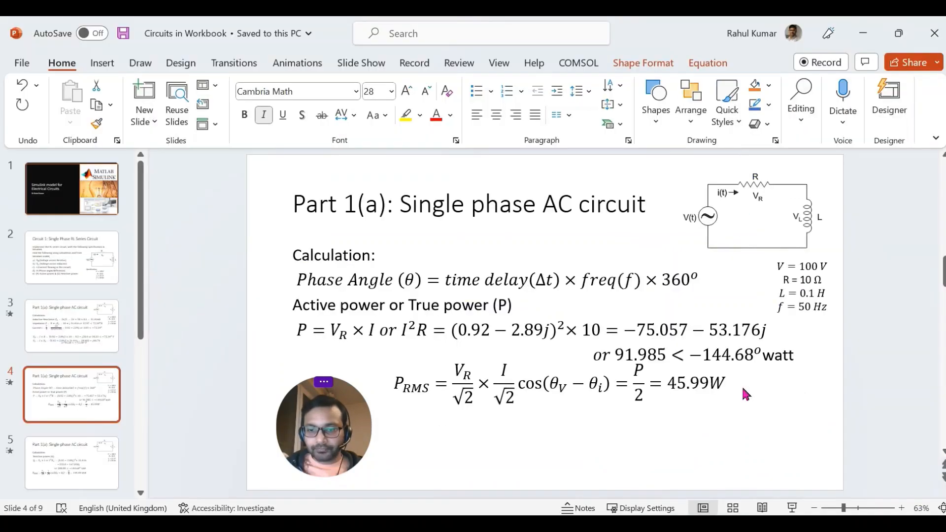